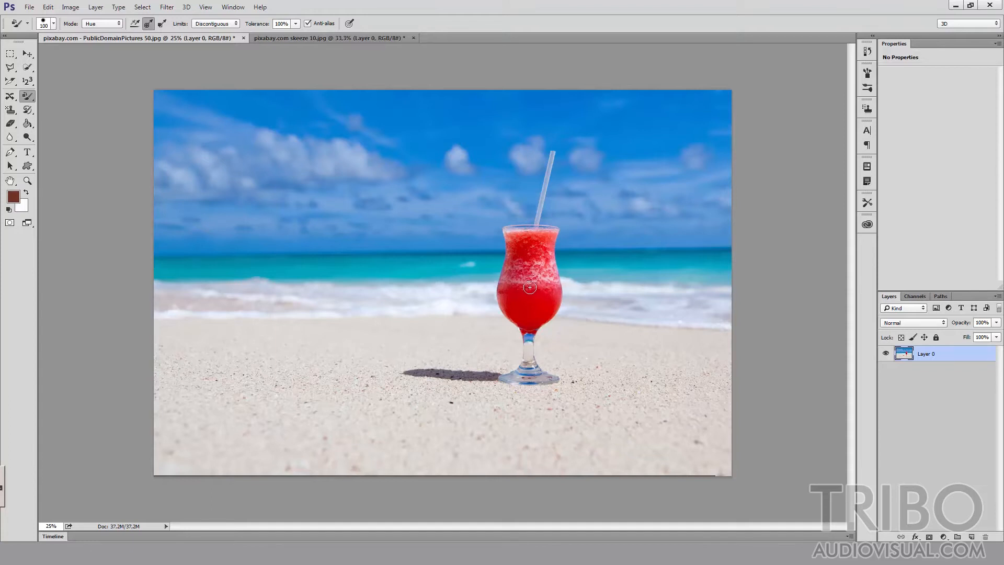
# Step: Set the Color Replacement tool's mode to Color and the foreground colour to yellow fff600
pyautogui.click(107, 24)
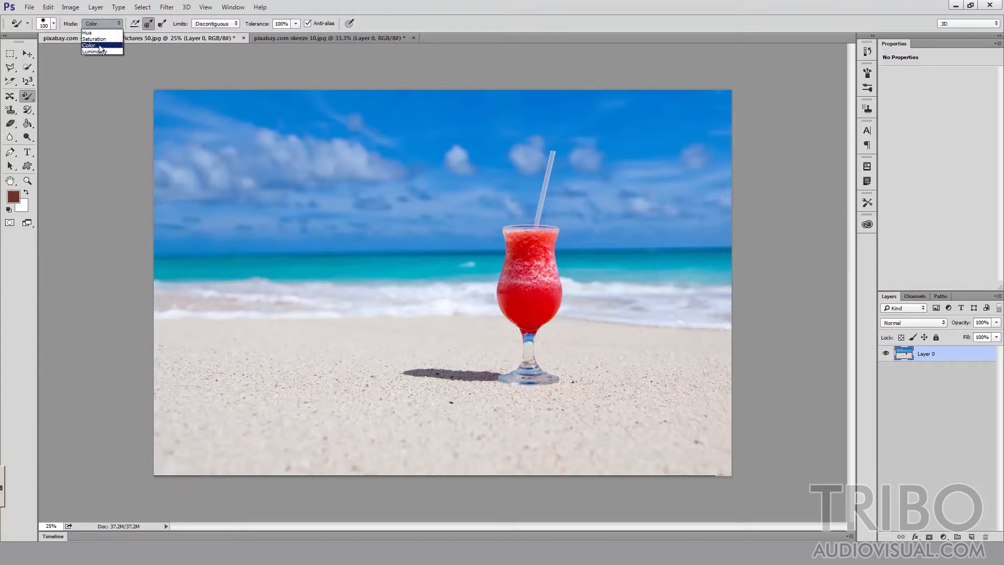
pyautogui.click(101, 44)
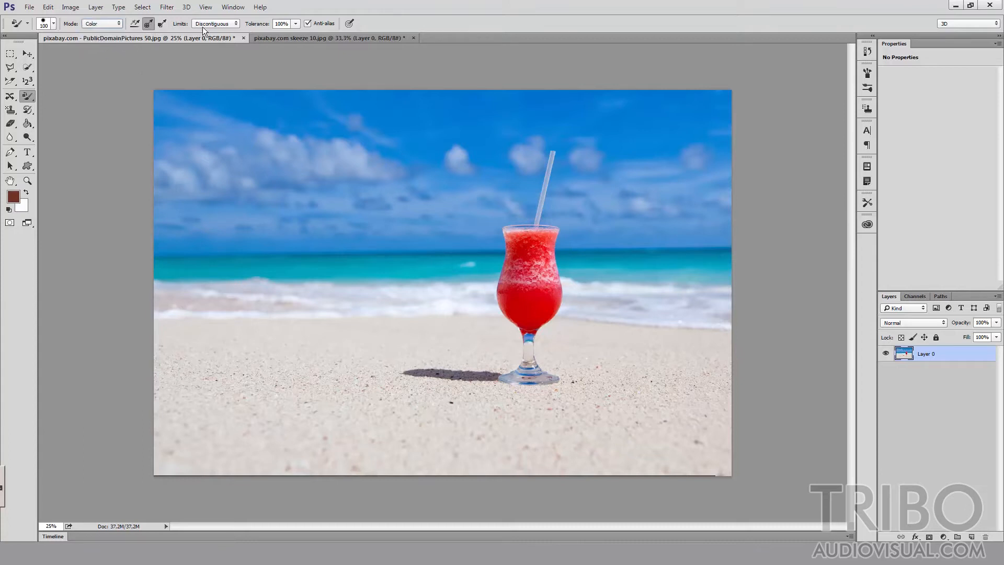
pyautogui.click(14, 196)
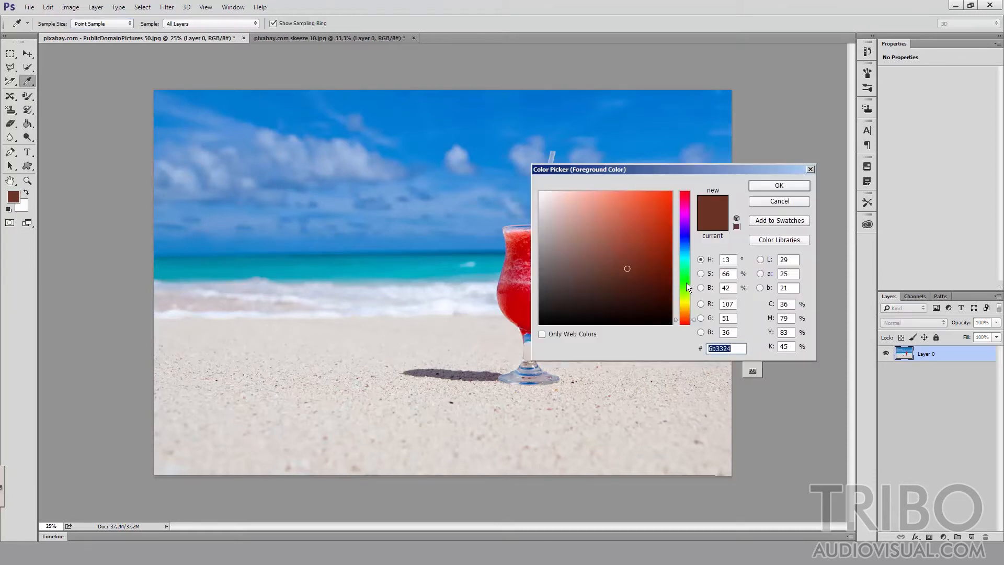
pyautogui.click(686, 303)
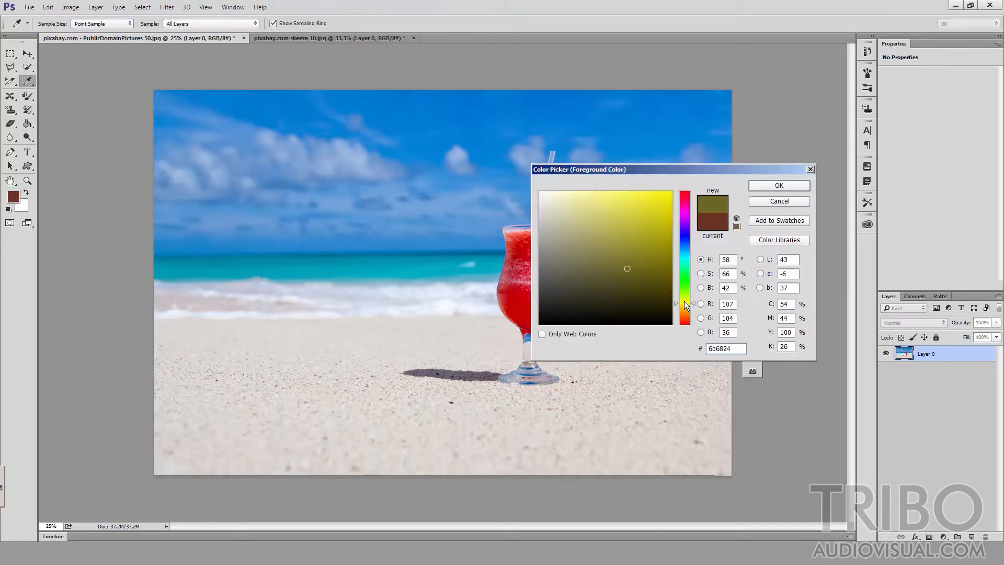
pyautogui.write('fff600')
pyautogui.click(771, 188)
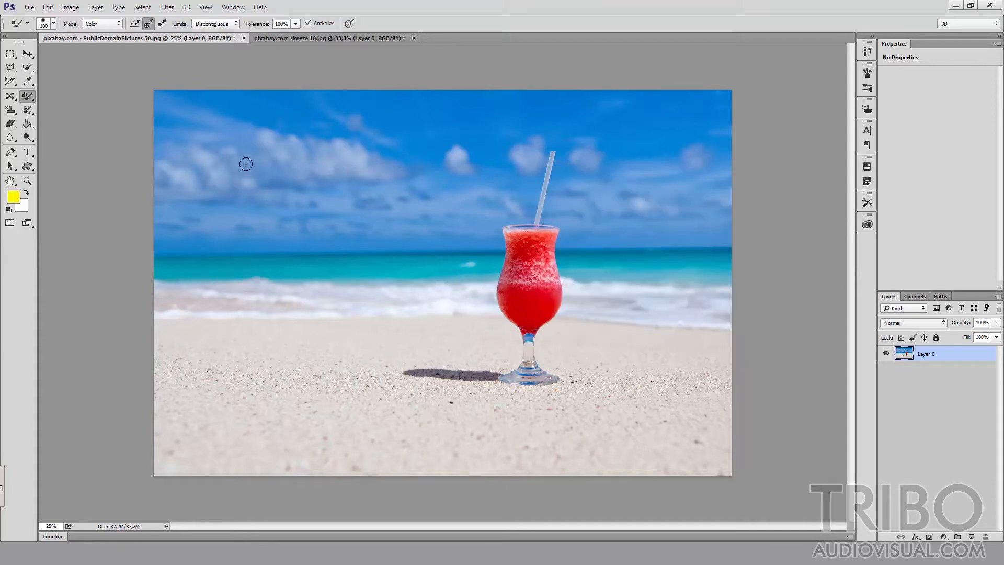
# Step: Try recolouring the whole red drink yellow in Color mode with Discontiguous limits, and undo the painting
pyautogui.moveTo(528, 309)
pyautogui.mouseDown()
pyautogui.moveTo(560, 295)
pyautogui.moveTo(557, 237)
pyautogui.mouseUp()
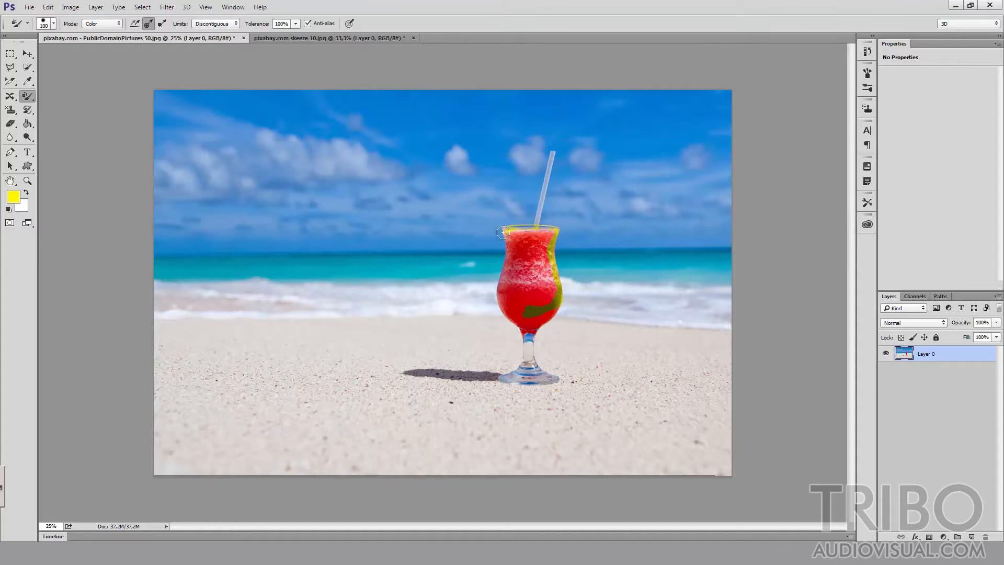
pyautogui.moveTo(530, 232)
pyautogui.mouseDown()
pyautogui.moveTo(513, 245)
pyautogui.moveTo(526, 250)
pyautogui.moveTo(514, 271)
pyautogui.moveTo(521, 300)
pyautogui.moveTo(534, 265)
pyautogui.moveTo(537, 293)
pyautogui.moveTo(547, 292)
pyautogui.moveTo(547, 249)
pyautogui.moveTo(523, 264)
pyautogui.mouseUp()
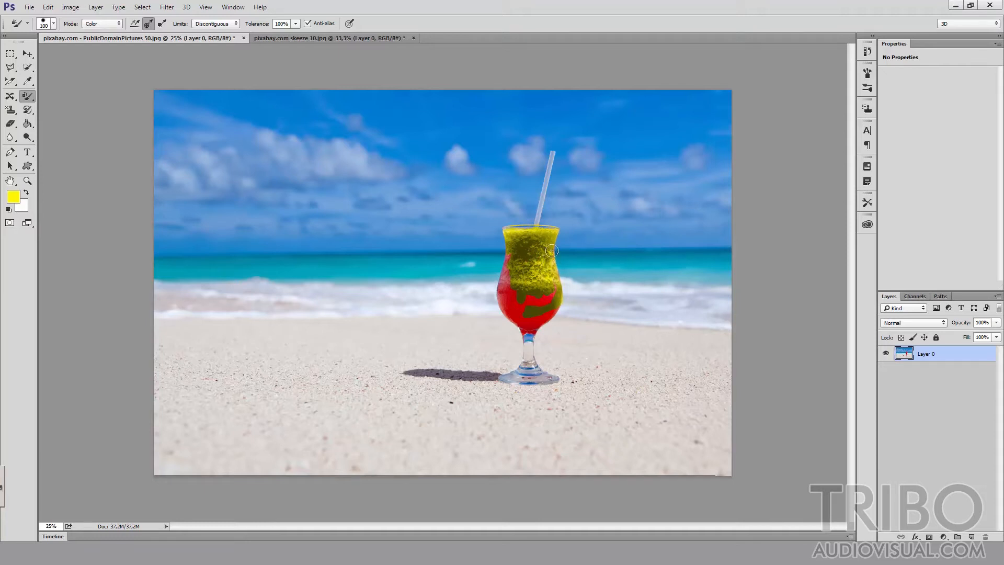
pyautogui.moveTo(558, 292)
pyautogui.mouseDown()
pyautogui.moveTo(534, 325)
pyautogui.moveTo(544, 305)
pyautogui.moveTo(526, 294)
pyautogui.moveTo(536, 316)
pyautogui.moveTo(522, 323)
pyautogui.moveTo(505, 313)
pyautogui.moveTo(508, 260)
pyautogui.moveTo(518, 303)
pyautogui.moveTo(506, 307)
pyautogui.moveTo(519, 319)
pyautogui.moveTo(501, 297)
pyautogui.moveTo(507, 313)
pyautogui.moveTo(523, 331)
pyautogui.moveTo(555, 304)
pyautogui.mouseUp()
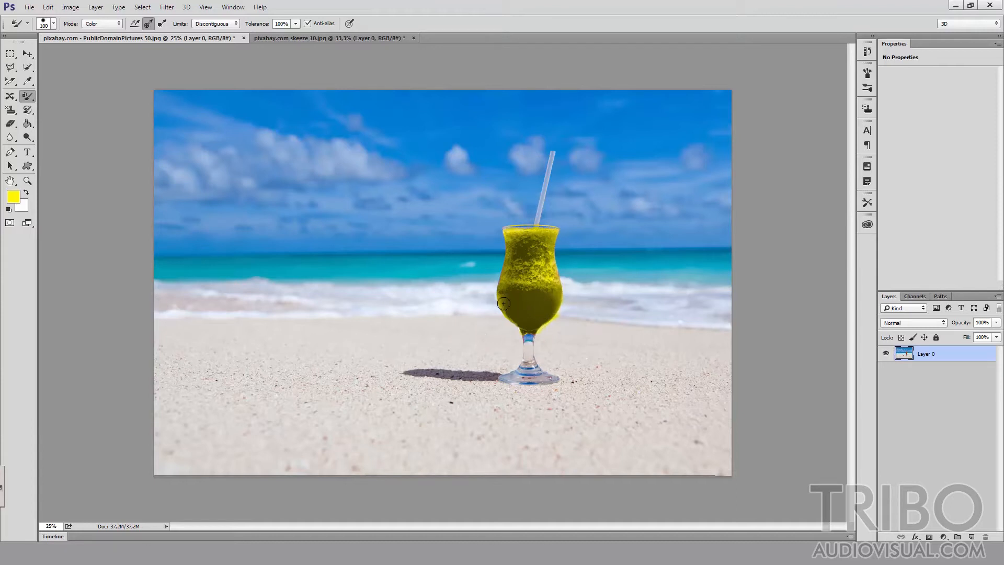
pyautogui.hotkey('ctrl', 'z')
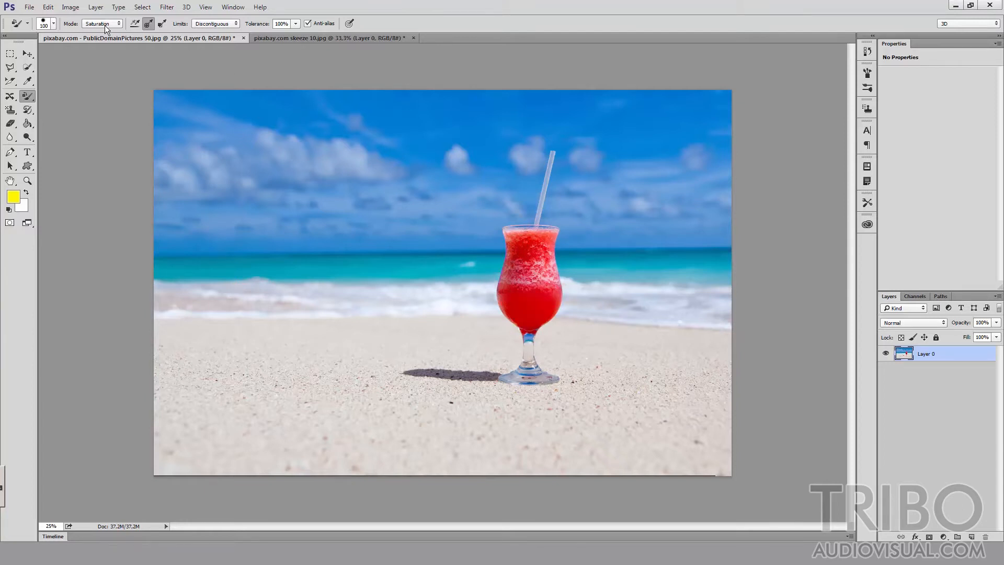
# Step: Try painting over the red drink in Saturation and Hue modes, and undo the strokes
pyautogui.moveTo(508, 261)
pyautogui.mouseDown()
pyautogui.moveTo(547, 263)
pyautogui.moveTo(516, 256)
pyautogui.moveTo(560, 246)
pyautogui.moveTo(510, 234)
pyautogui.moveTo(524, 237)
pyautogui.moveTo(505, 243)
pyautogui.moveTo(564, 273)
pyautogui.mouseUp()
pyautogui.moveTo(500, 278)
pyautogui.mouseDown()
pyautogui.moveTo(566, 286)
pyautogui.moveTo(522, 320)
pyautogui.moveTo(548, 319)
pyautogui.moveTo(530, 327)
pyautogui.moveTo(543, 332)
pyautogui.moveTo(494, 315)
pyautogui.mouseUp()
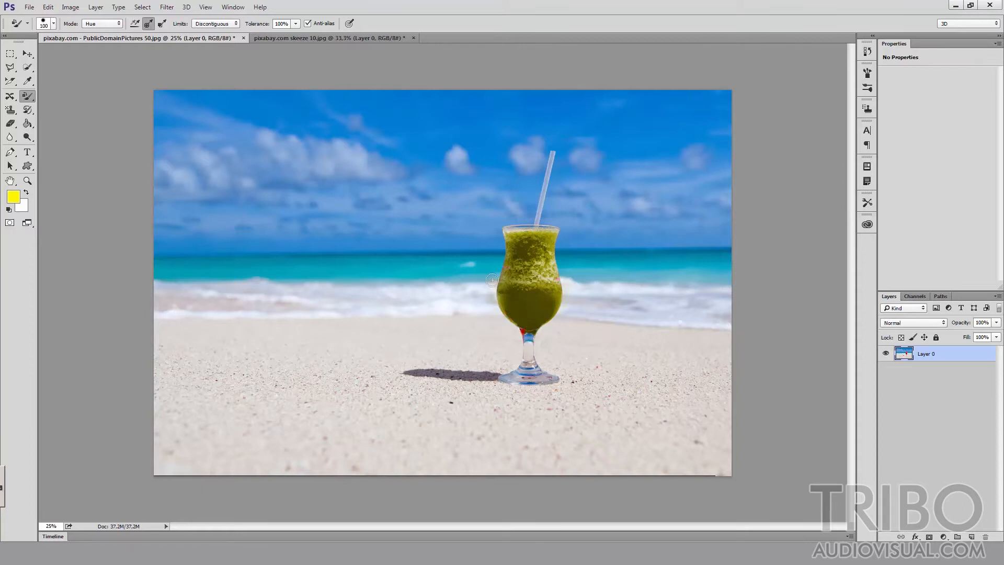
pyautogui.moveTo(532, 283)
pyautogui.mouseDown()
pyautogui.moveTo(519, 304)
pyautogui.moveTo(523, 329)
pyautogui.mouseUp()
pyautogui.hotkey('ctrl', 'z')
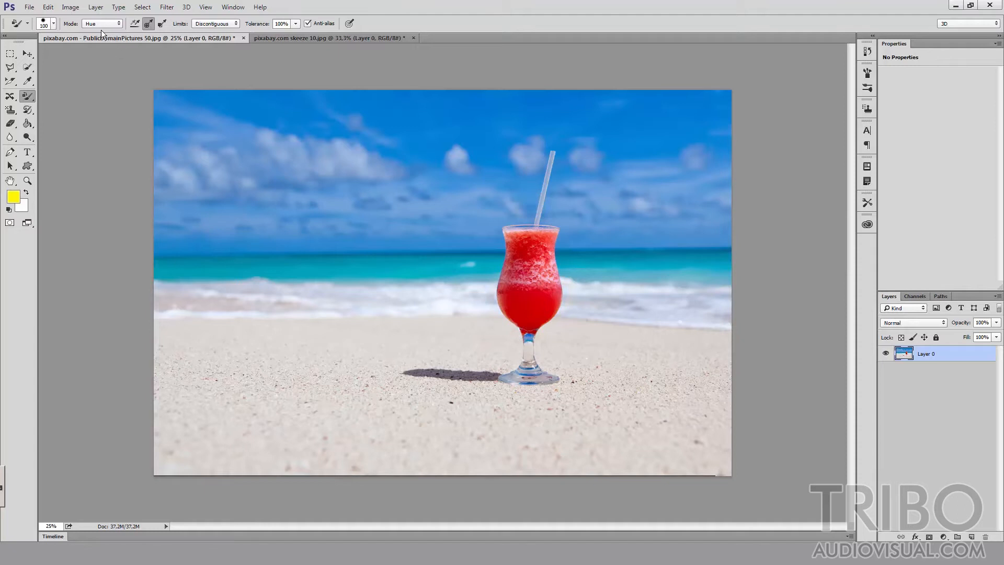
# Step: Try painting the drink in Luminosity mode, undo it, and return the blending mode to Color
pyautogui.moveTo(506, 284)
pyautogui.mouseDown()
pyautogui.moveTo(530, 298)
pyautogui.moveTo(519, 328)
pyautogui.moveTo(528, 335)
pyautogui.moveTo(510, 311)
pyautogui.moveTo(544, 296)
pyautogui.moveTo(502, 285)
pyautogui.moveTo(519, 271)
pyautogui.moveTo(510, 247)
pyautogui.moveTo(544, 234)
pyautogui.moveTo(494, 233)
pyautogui.moveTo(537, 245)
pyautogui.moveTo(528, 276)
pyautogui.mouseUp()
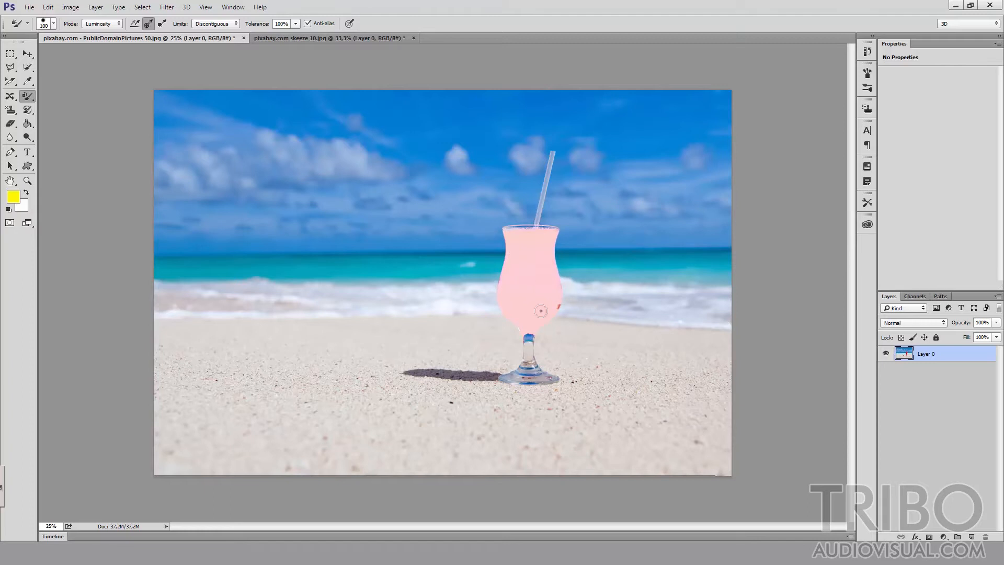
pyautogui.hotkey('ctrl', 'z')
pyautogui.click(101, 25)
pyautogui.click(95, 46)
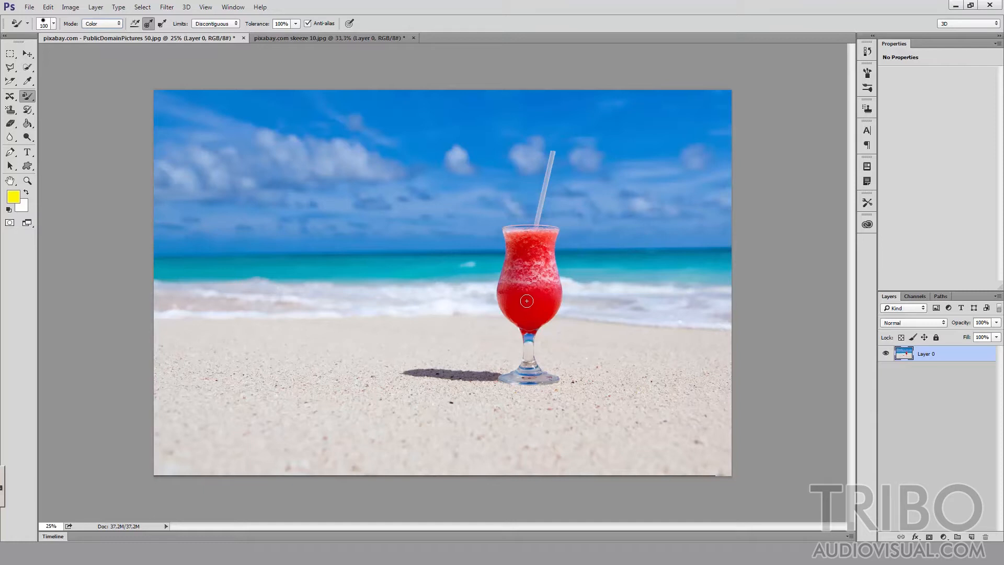
# Step: Try recolouring the drink from the rim to mid-glass with Discontiguous limits, and undo the painting
pyautogui.click(221, 24)
pyautogui.moveTo(534, 260)
pyautogui.mouseDown()
pyautogui.moveTo(522, 251)
pyautogui.moveTo(546, 246)
pyautogui.moveTo(493, 240)
pyautogui.moveTo(502, 273)
pyautogui.moveTo(561, 269)
pyautogui.moveTo(507, 285)
pyautogui.moveTo(554, 294)
pyautogui.moveTo(534, 296)
pyautogui.mouseUp()
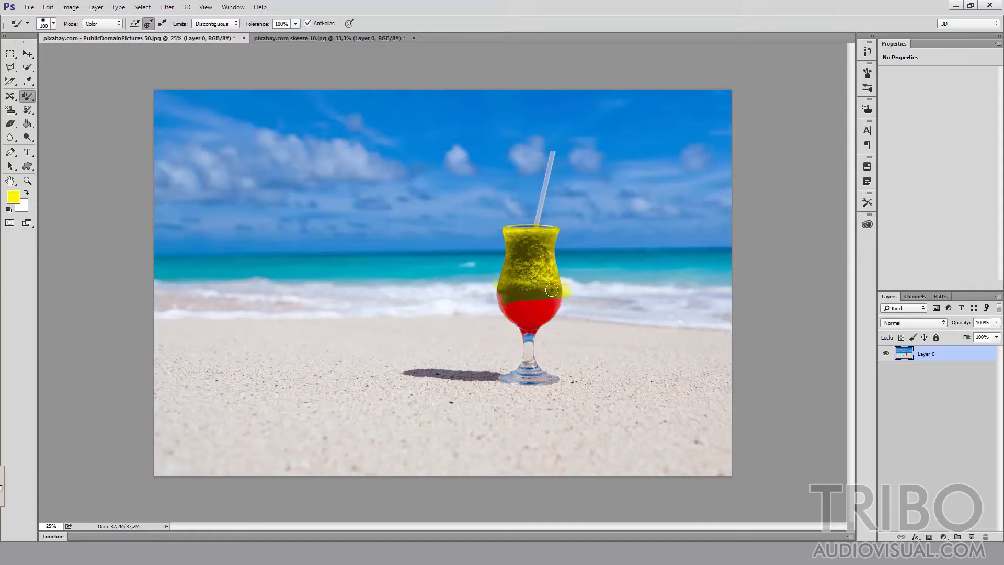
pyautogui.hotkey('ctrl', 'z')
# Step: Set the limits to Contiguous, try painting the upper half of the drink yellow, and undo it
pyautogui.click(216, 24)
pyautogui.click(209, 34)
pyautogui.moveTo(529, 267)
pyautogui.mouseDown()
pyautogui.moveTo(509, 271)
pyautogui.moveTo(552, 270)
pyautogui.moveTo(510, 264)
pyautogui.moveTo(549, 253)
pyautogui.moveTo(499, 246)
pyautogui.moveTo(562, 236)
pyautogui.moveTo(530, 231)
pyautogui.mouseUp()
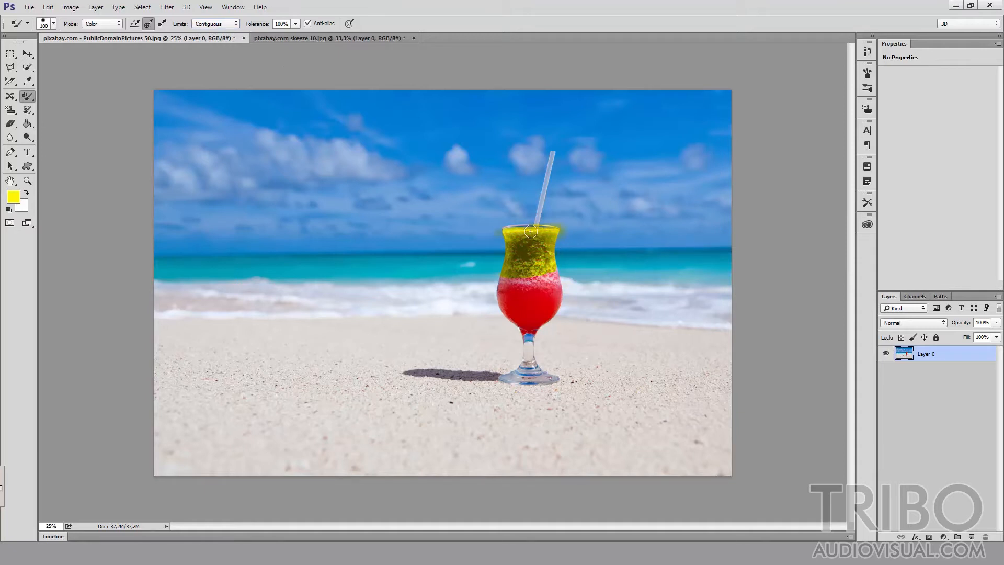
pyautogui.hotkey('ctrl', 'z')
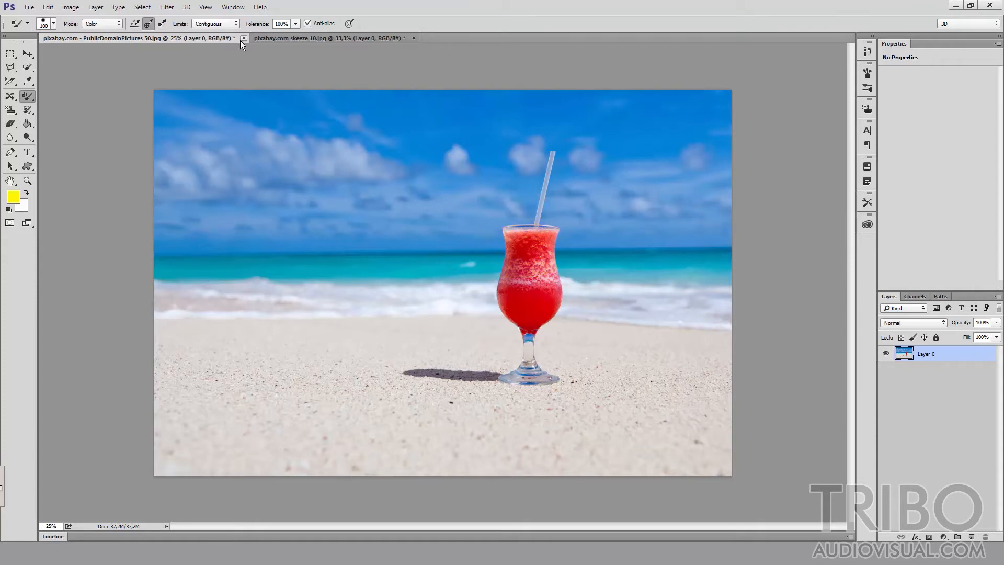
# Step: Compare Discontiguous and Contiguous limits by painting just below the glass's rim with each, undoing each attempt
pyautogui.click(219, 32)
pyautogui.moveTo(530, 239); pyautogui.dragTo(539, 233)
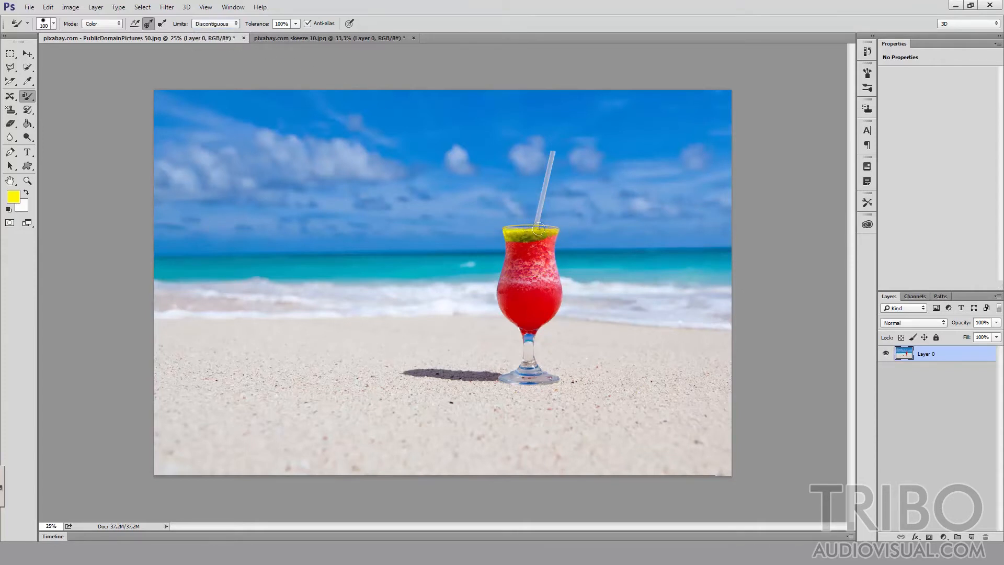
pyautogui.hotkey('ctrl', 'z')
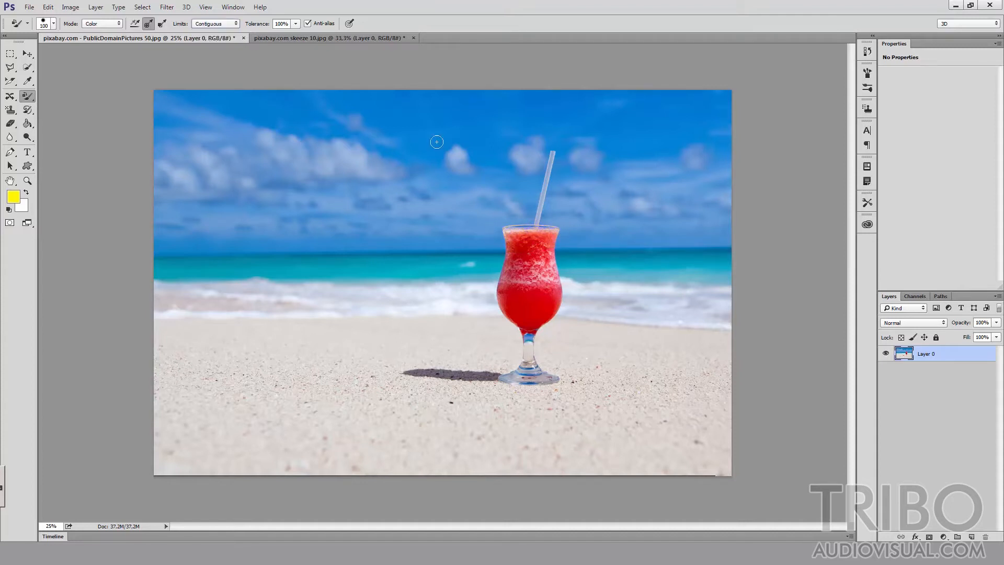
pyautogui.moveTo(523, 239)
pyautogui.mouseDown()
pyautogui.moveTo(511, 231)
pyautogui.moveTo(522, 229)
pyautogui.mouseUp()
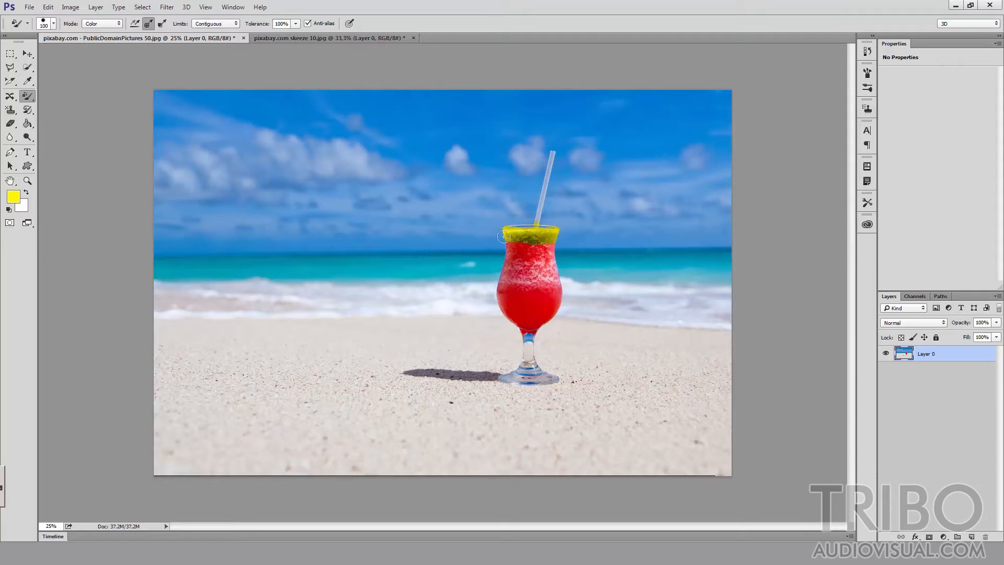
pyautogui.hotkey('ctrl', 'z')
# Step: Set the limits to Find Edges, try recolouring the drink yellow, and undo the strokes
pyautogui.click(216, 46)
pyautogui.moveTo(515, 262)
pyautogui.mouseDown()
pyautogui.moveTo(538, 248)
pyautogui.moveTo(500, 241)
pyautogui.mouseUp()
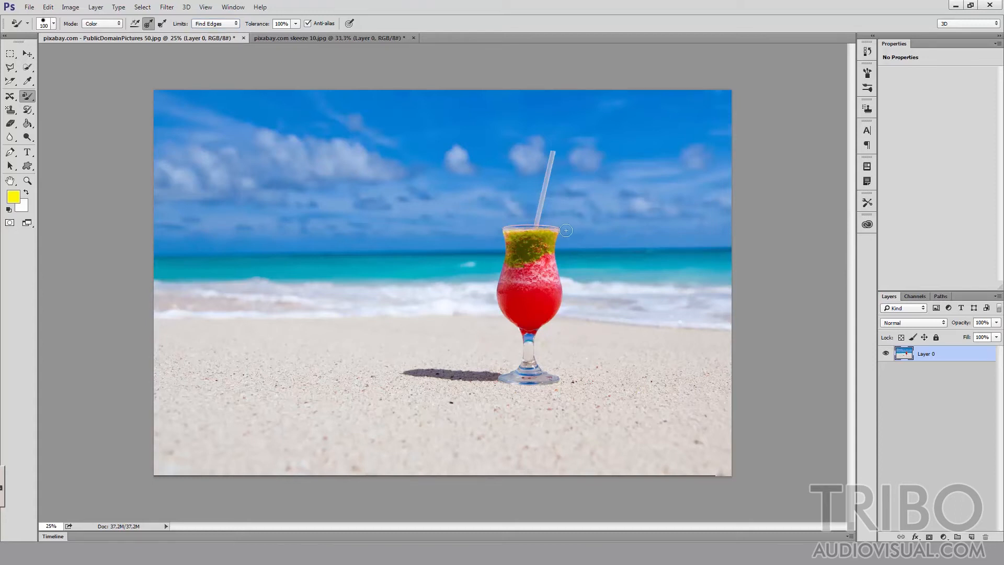
pyautogui.moveTo(492, 275)
pyautogui.mouseDown()
pyautogui.moveTo(563, 285)
pyautogui.moveTo(533, 284)
pyautogui.moveTo(543, 290)
pyautogui.moveTo(528, 308)
pyautogui.moveTo(507, 316)
pyautogui.moveTo(547, 295)
pyautogui.moveTo(563, 299)
pyautogui.moveTo(528, 326)
pyautogui.moveTo(521, 303)
pyautogui.moveTo(502, 308)
pyautogui.moveTo(518, 286)
pyautogui.moveTo(545, 296)
pyautogui.moveTo(520, 298)
pyautogui.mouseUp()
pyautogui.hotkey('ctrl', 'z')
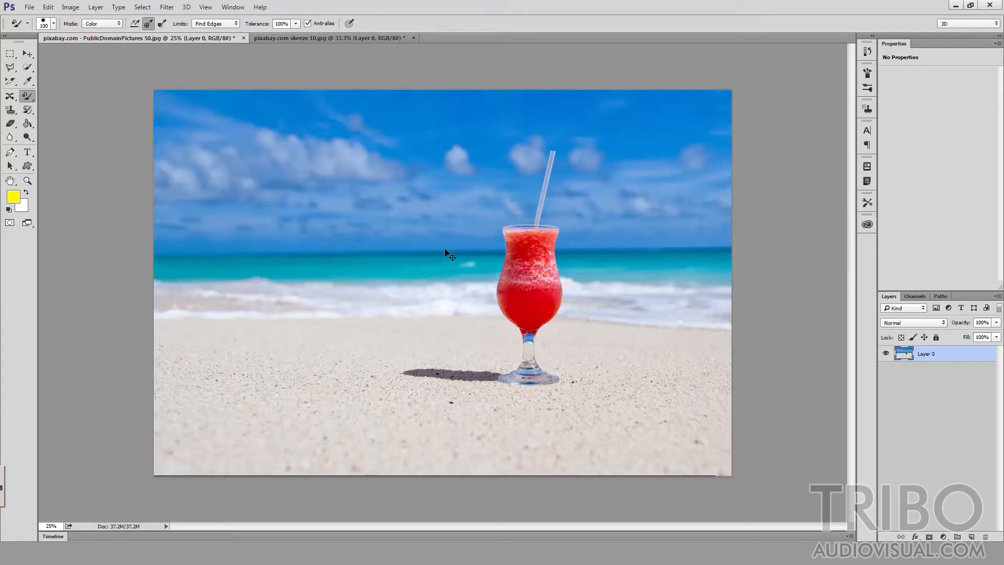
# Step: Try a Find Edges stroke on the bowl of the glass at 100% zoom, and undo it
pyautogui.hotkey('ctrl', '+')
pyautogui.hotkey('ctrl', '+')
pyautogui.hotkey('ctrl', '+')
pyautogui.hotkey('ctrl', '+')
pyautogui.moveTo(705, 324)
pyautogui.mouseDown()
pyautogui.moveTo(687, 310)
pyautogui.moveTo(686, 290)
pyautogui.moveTo(688, 368)
pyautogui.moveTo(708, 385)
pyautogui.moveTo(704, 340)
pyautogui.mouseUp()
pyautogui.hotkey('ctrl', 'z')
# Step: Try a stroke with Contiguous limits on the lower bowl of the enlarged glass, and undo it
pyautogui.click(222, 23)
pyautogui.click(210, 40)
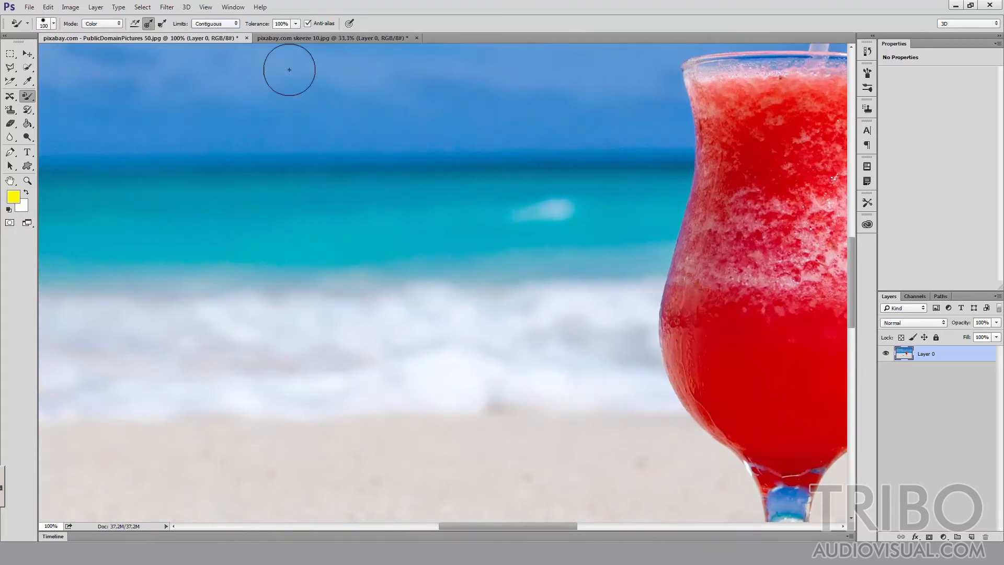
pyautogui.moveTo(732, 351)
pyautogui.mouseDown()
pyautogui.moveTo(690, 345)
pyautogui.moveTo(696, 329)
pyautogui.moveTo(687, 337)
pyautogui.moveTo(681, 308)
pyautogui.moveTo(683, 363)
pyautogui.moveTo(715, 406)
pyautogui.mouseUp()
pyautogui.hotkey('ctrl', 'z')
# Step: Set the limits back to Discontiguous, try a stroke on the lower bowl of the glass, and undo it
pyautogui.click(233, 26)
pyautogui.click(222, 33)
pyautogui.moveTo(719, 366)
pyautogui.mouseDown()
pyautogui.moveTo(679, 303)
pyautogui.moveTo(689, 380)
pyautogui.moveTo(739, 426)
pyautogui.mouseUp()
pyautogui.hotkey('ctrl', 'z')
# Step: Try recolouring only inside an elliptical selection on the glass's bowl in yellow, undo the painting, and deselect
pyautogui.click(10, 54)
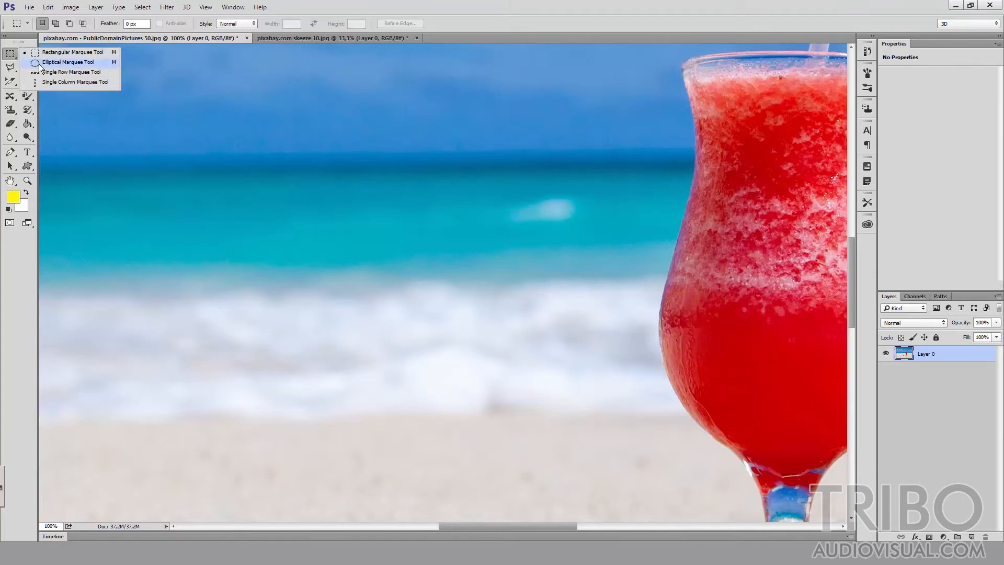
pyautogui.click(73, 62)
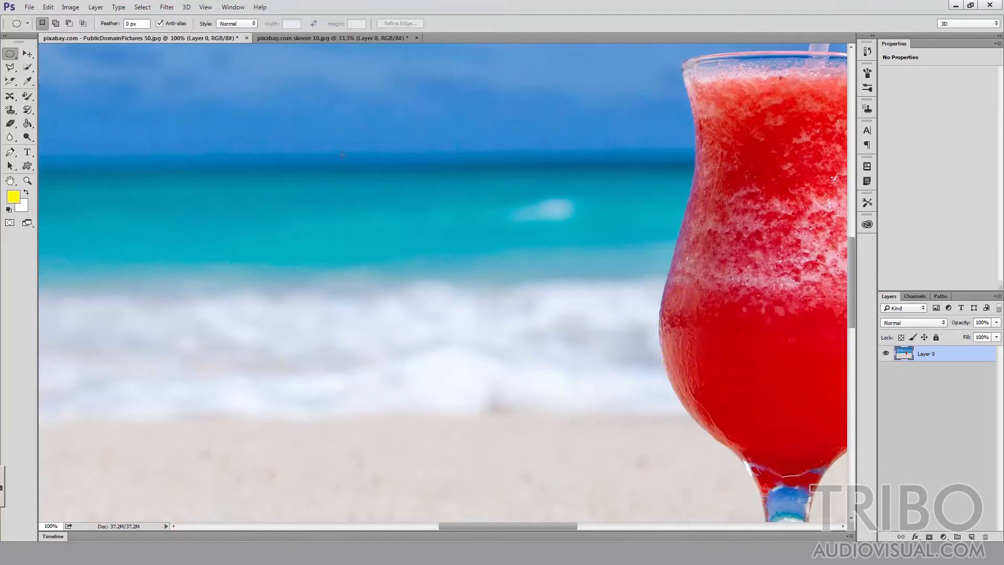
pyautogui.moveTo(676, 256); pyautogui.dragTo(809, 433)
pyautogui.click(27, 96)
pyautogui.moveTo(685, 304)
pyautogui.mouseDown()
pyautogui.moveTo(681, 377)
pyautogui.moveTo(700, 376)
pyautogui.moveTo(689, 390)
pyautogui.moveTo(701, 382)
pyautogui.moveTo(693, 393)
pyautogui.moveTo(722, 358)
pyautogui.moveTo(684, 372)
pyautogui.moveTo(693, 304)
pyautogui.moveTo(732, 245)
pyautogui.moveTo(700, 274)
pyautogui.moveTo(794, 292)
pyautogui.moveTo(801, 349)
pyautogui.moveTo(736, 405)
pyautogui.moveTo(807, 402)
pyautogui.moveTo(758, 419)
pyautogui.mouseUp()
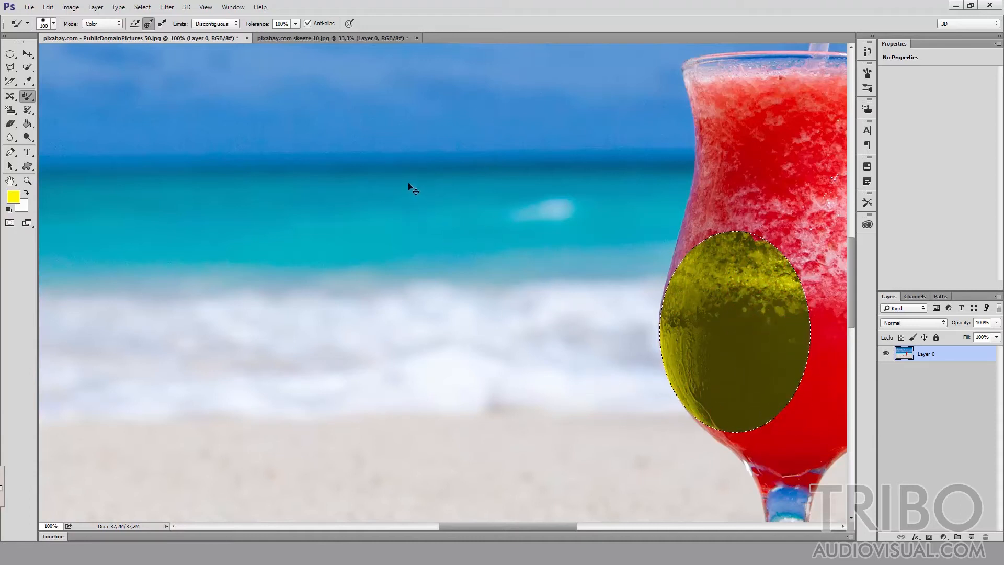
pyautogui.hotkey('ctrl', 'z')
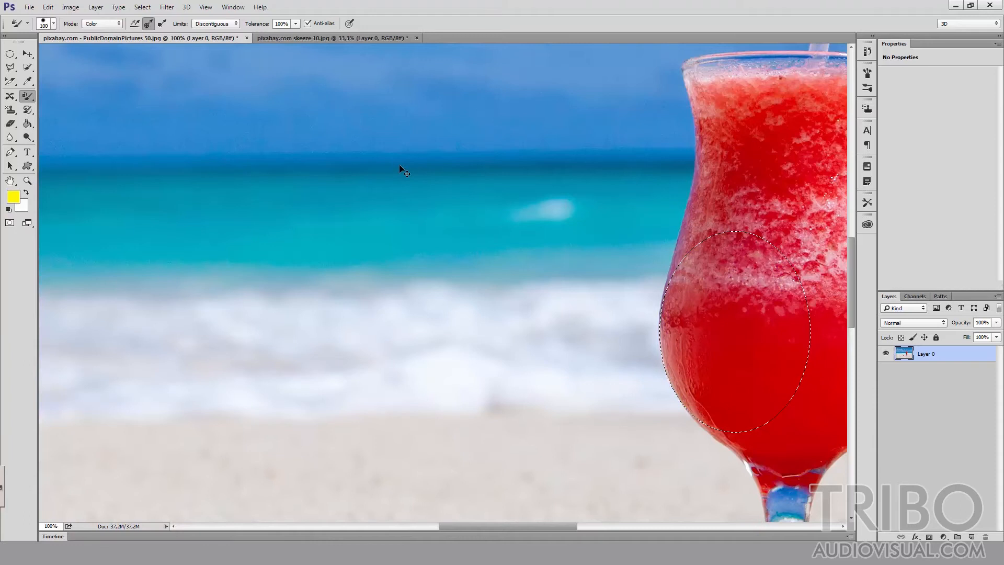
pyautogui.hotkey('ctrl', '0')
pyautogui.hotkey('ctrl', 'd')
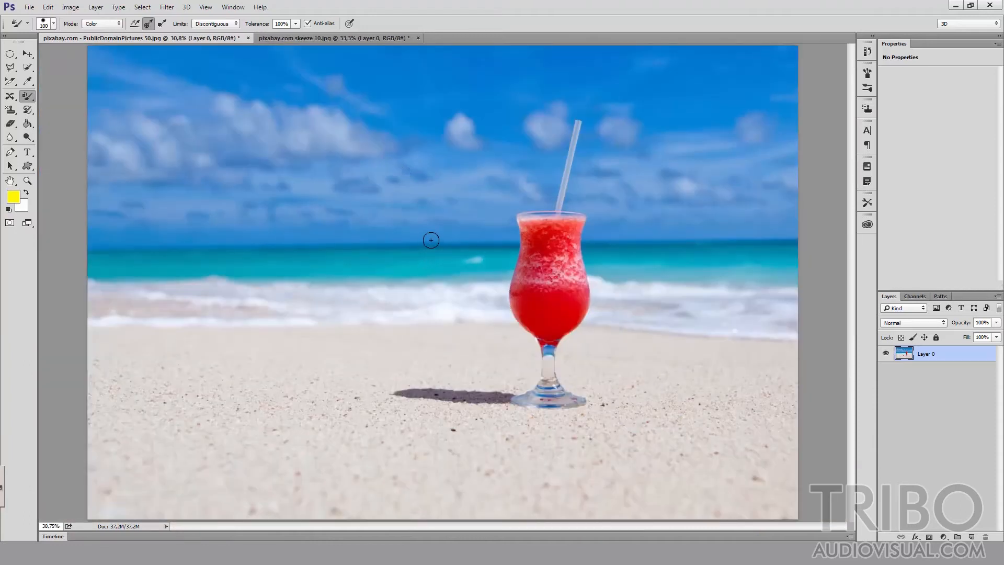
# Step: Switch to the rooster image pixabay.com skeeze 10.jpg and duplicate Layer 0
pyautogui.click(28, 53)
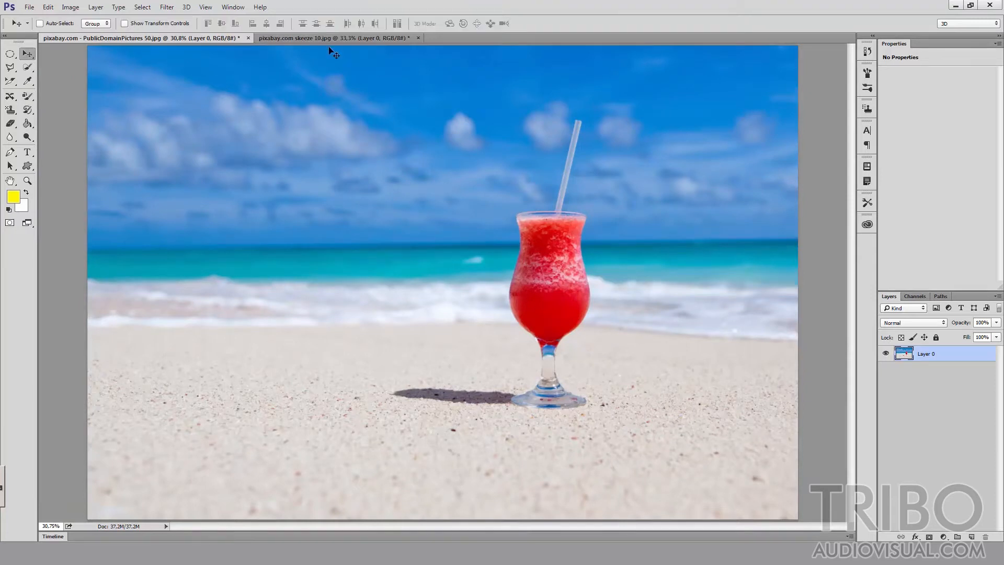
pyautogui.click(308, 38)
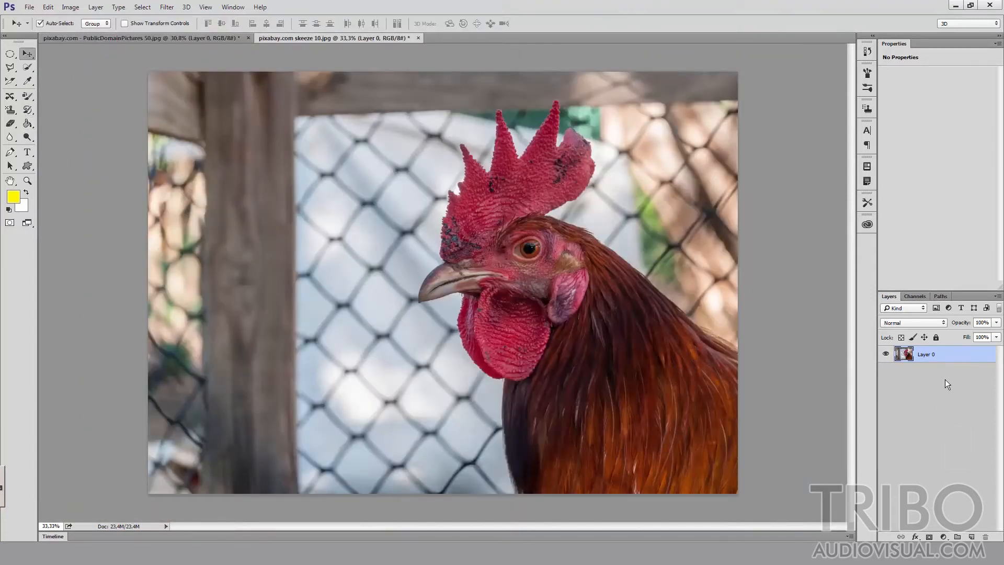
pyautogui.hotkey('ctrl', 'j')
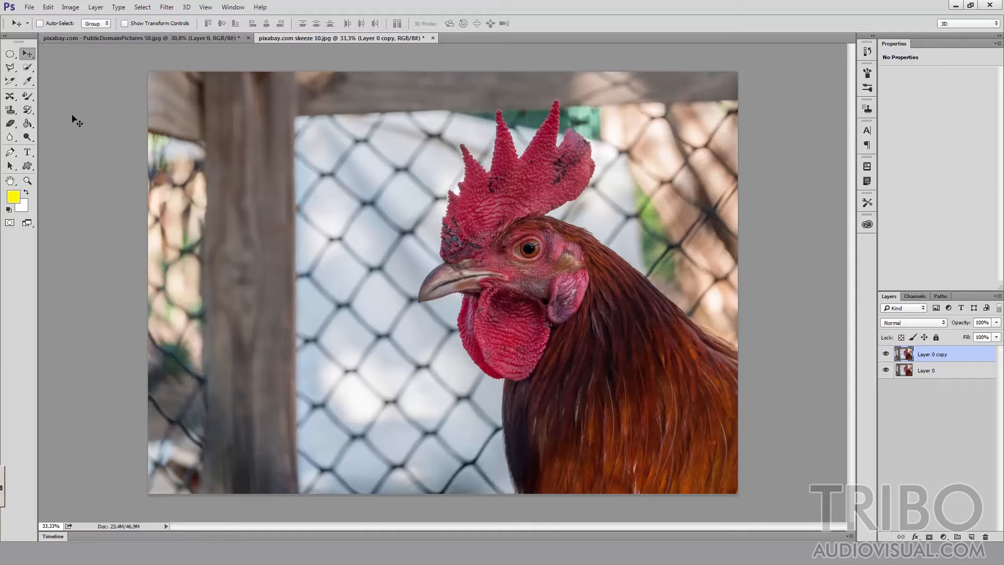
# Step: Activate the Mixer Brush tool and enlarge its brush
pyautogui.click(32, 109)
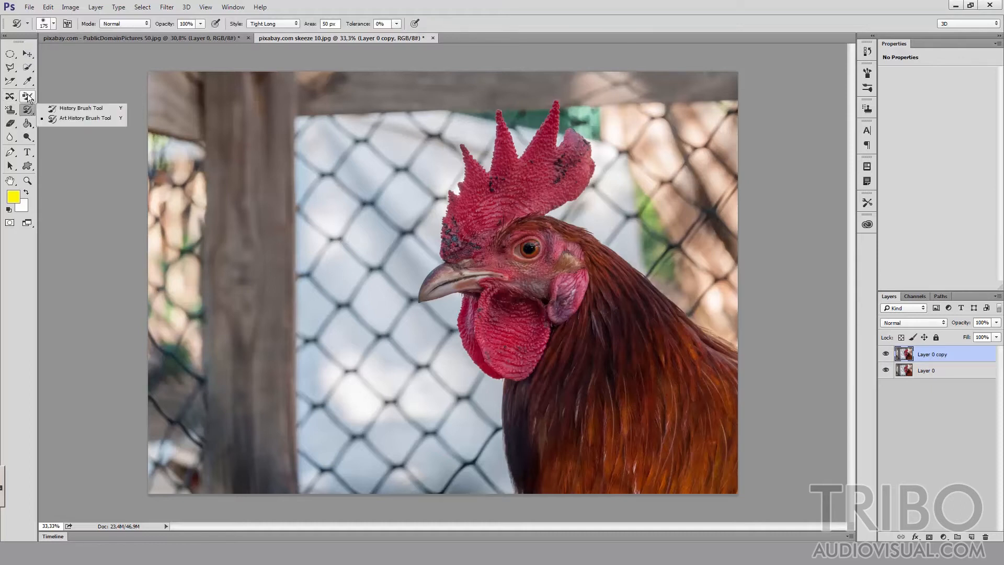
pyautogui.click(27, 95)
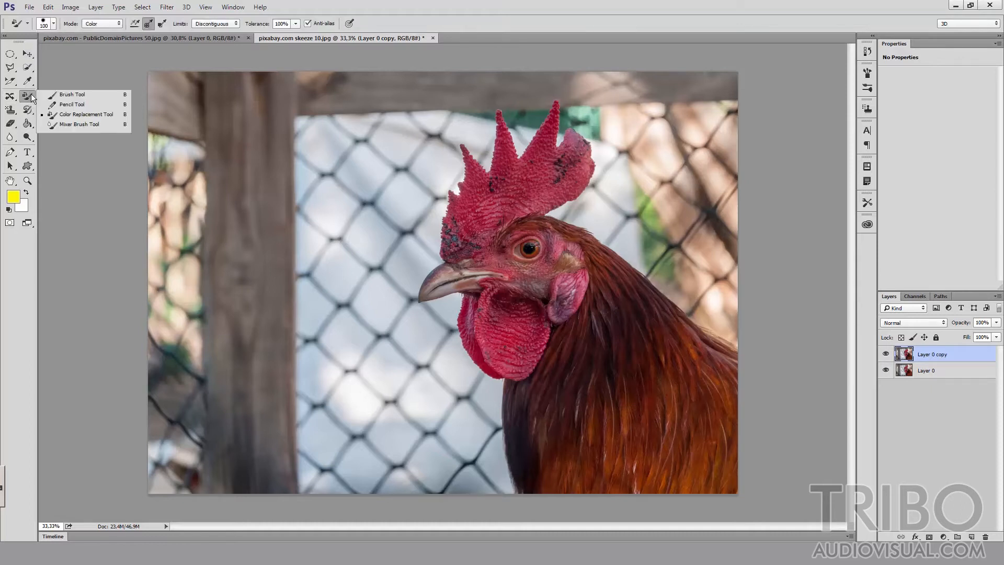
pyautogui.click(77, 126)
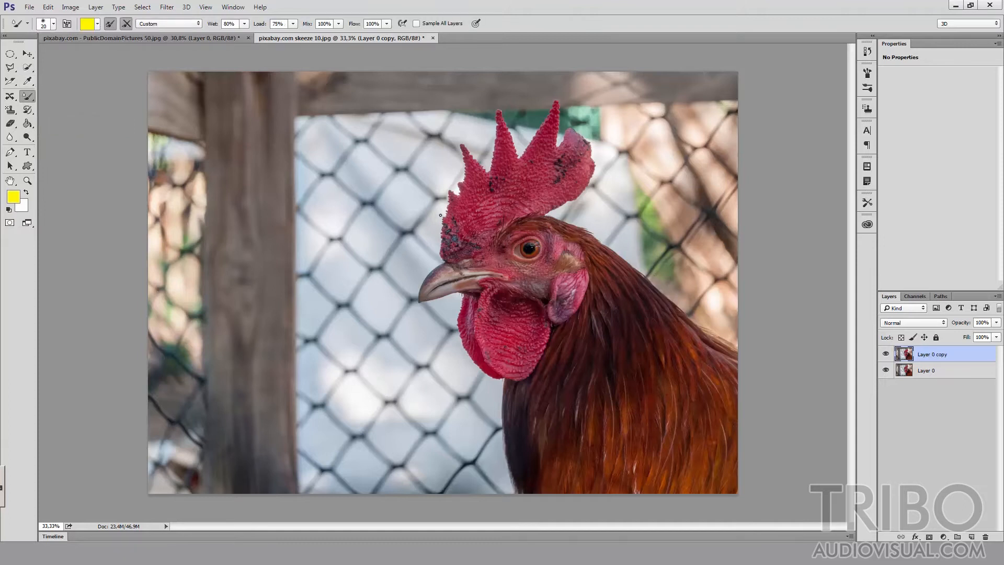
pyautogui.press(']')
pyautogui.press(']')
pyautogui.press(']')
pyautogui.press(']')
pyautogui.press(']')
pyautogui.press(']')
# Step: Try rotating the canvas with the Rotate View tool, and delete the duplicated Layer 0 copy
pyautogui.click(13, 183)
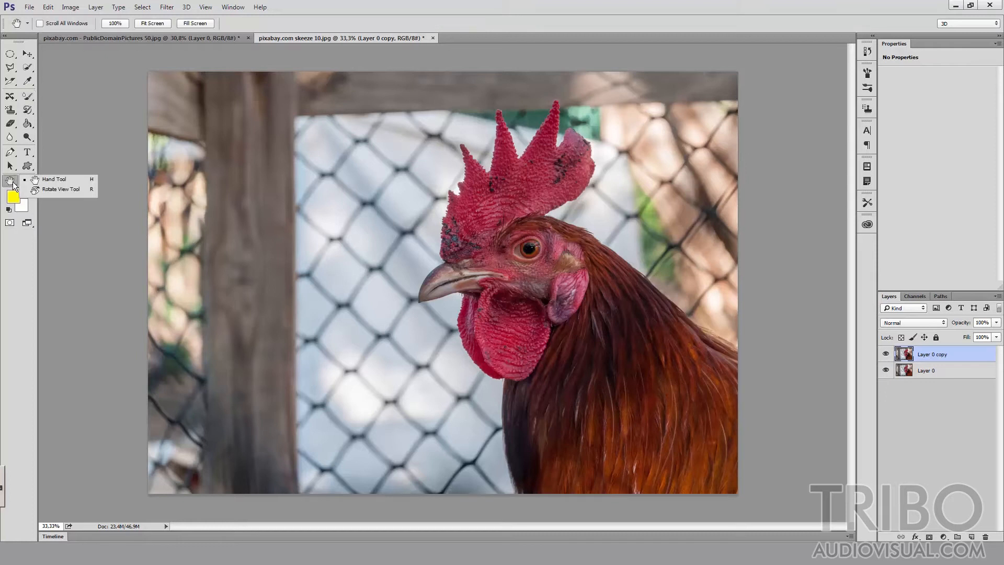
pyautogui.click(67, 190)
pyautogui.moveTo(530, 283); pyautogui.dragTo(493, 302)
pyautogui.press('Delete')
pyautogui.press('Escape')
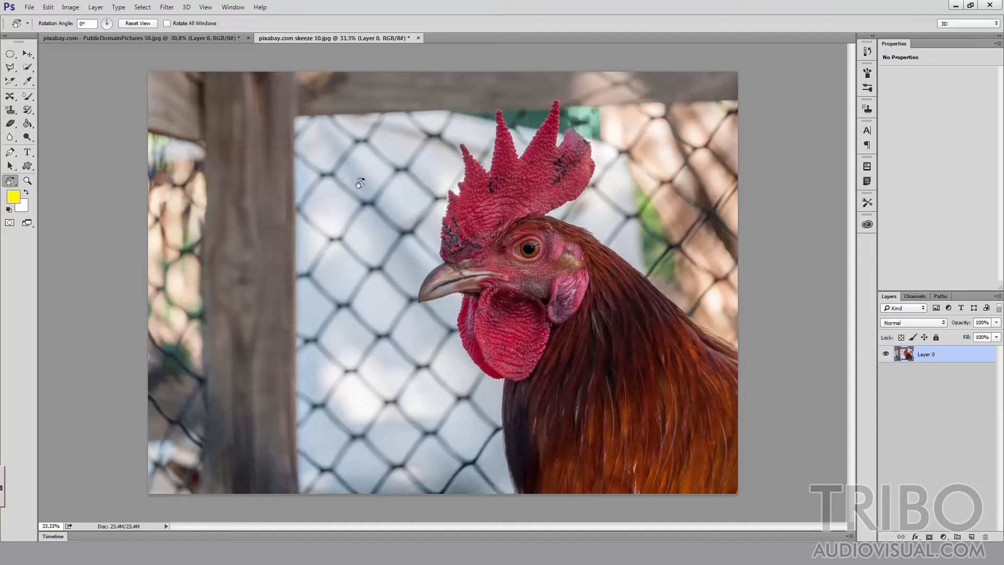
# Step: Spin the rooster image's view several times with the Rotate View tool and reset it to 0° after each demonstration
pyautogui.moveTo(495, 249); pyautogui.dragTo(415, 294)
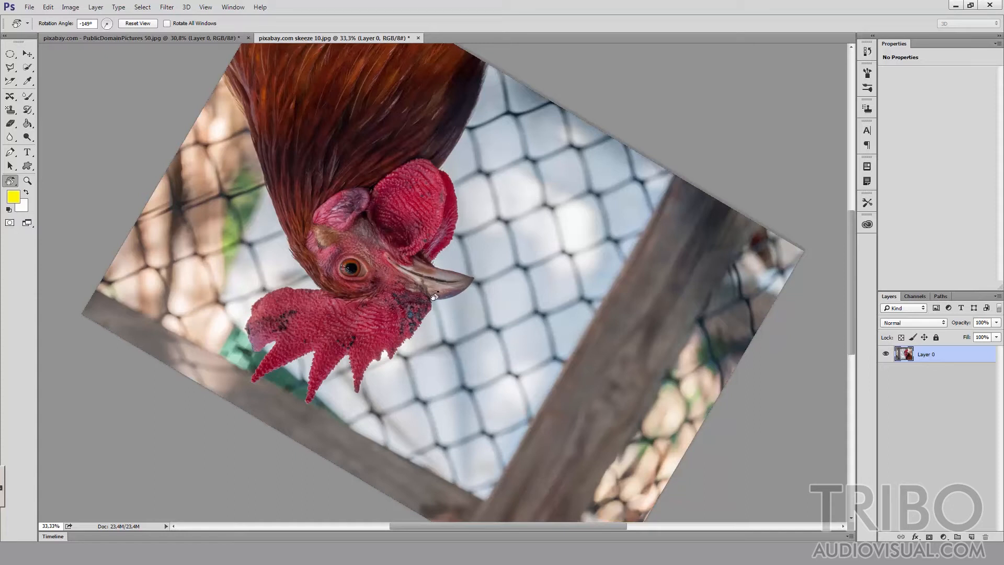
pyautogui.press('Escape')
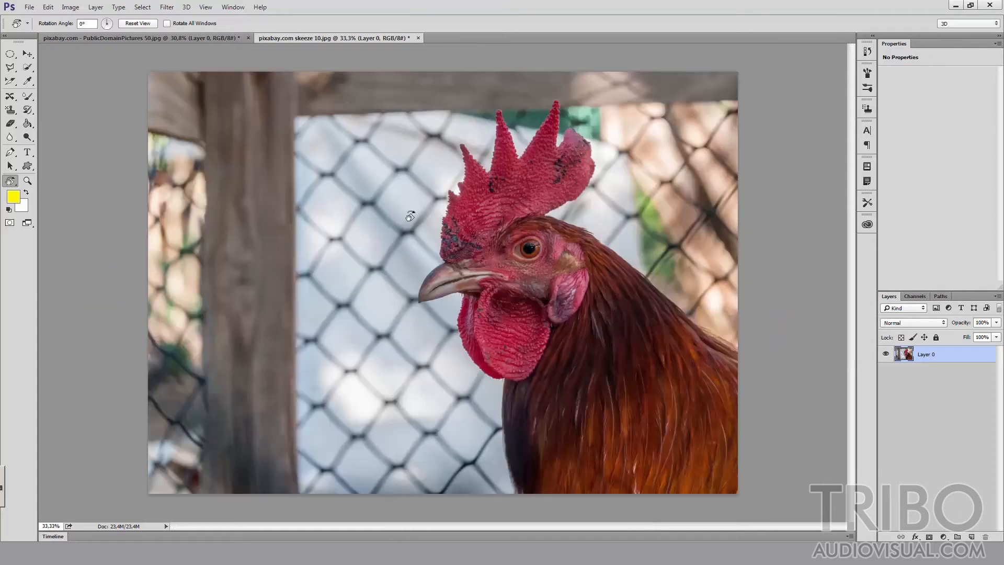
pyautogui.moveTo(414, 217); pyautogui.dragTo(394, 317)
pyautogui.moveTo(404, 144); pyautogui.dragTo(353, 192)
pyautogui.moveTo(376, 137); pyautogui.dragTo(324, 207)
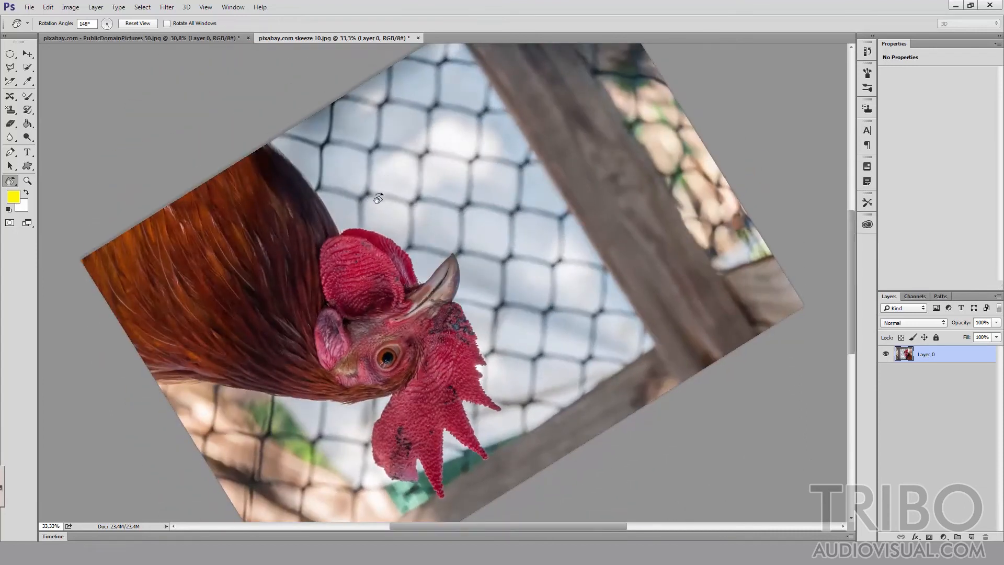
pyautogui.press('Escape')
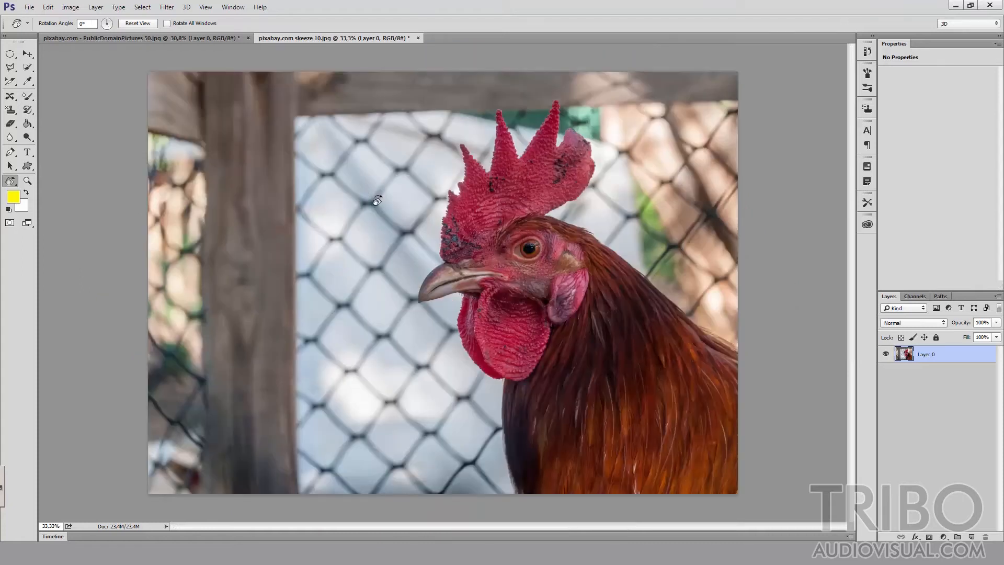
# Step: Try rotating the whole image 90° clockwise, and undo the rotation
pyautogui.click(29, 54)
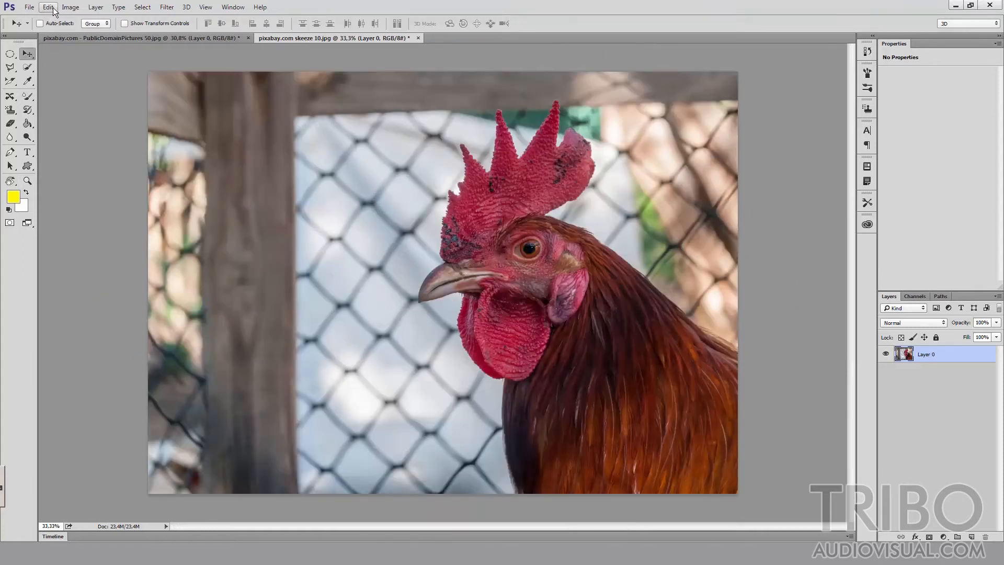
pyautogui.click(70, 7)
pyautogui.moveTo(103, 95)
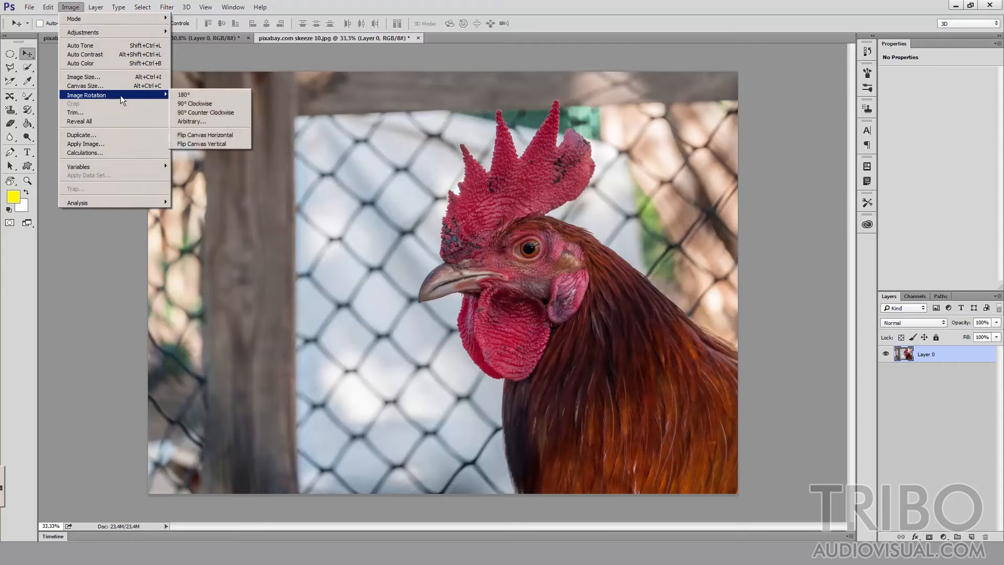
pyautogui.click(192, 107)
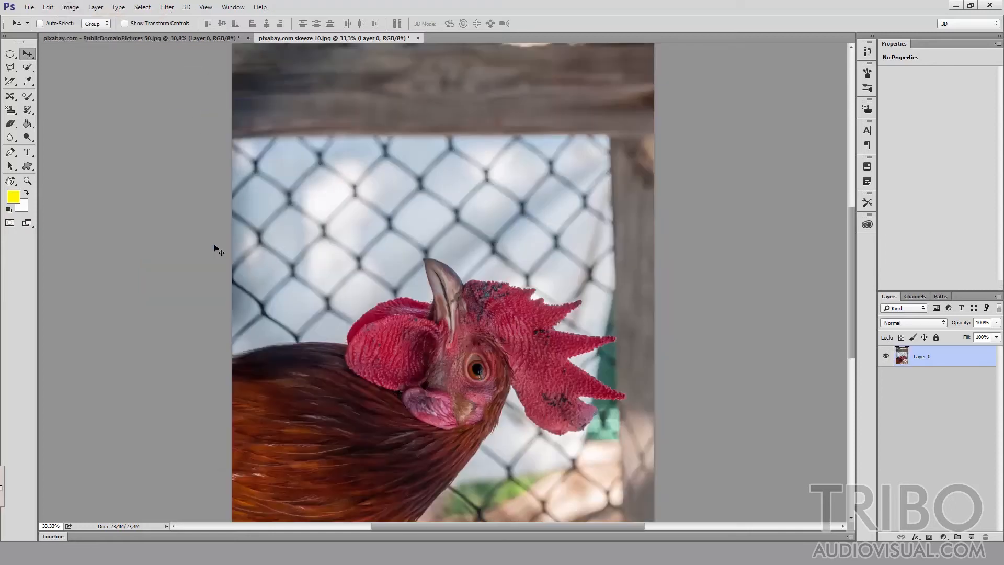
pyautogui.hotkey('ctrl', 'z')
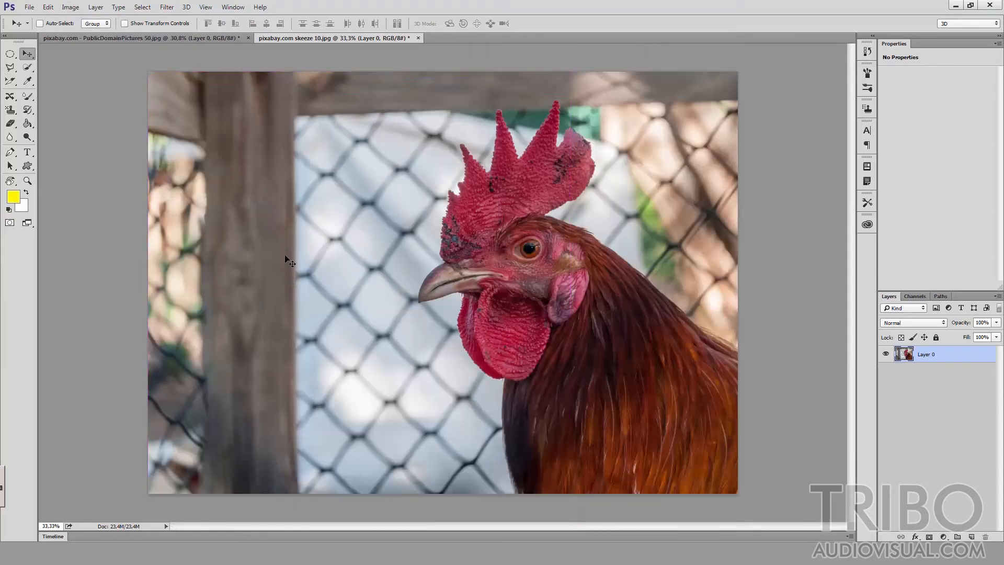
# Step: Try turning the view of the 90°-rotated image with the Rotate View tool, reset the view, and undo the image rotation
pyautogui.keyDown('alt'); pyautogui.click(14, 180); pyautogui.keyUp('alt')
pyautogui.moveTo(396, 287); pyautogui.dragTo(521, 234)
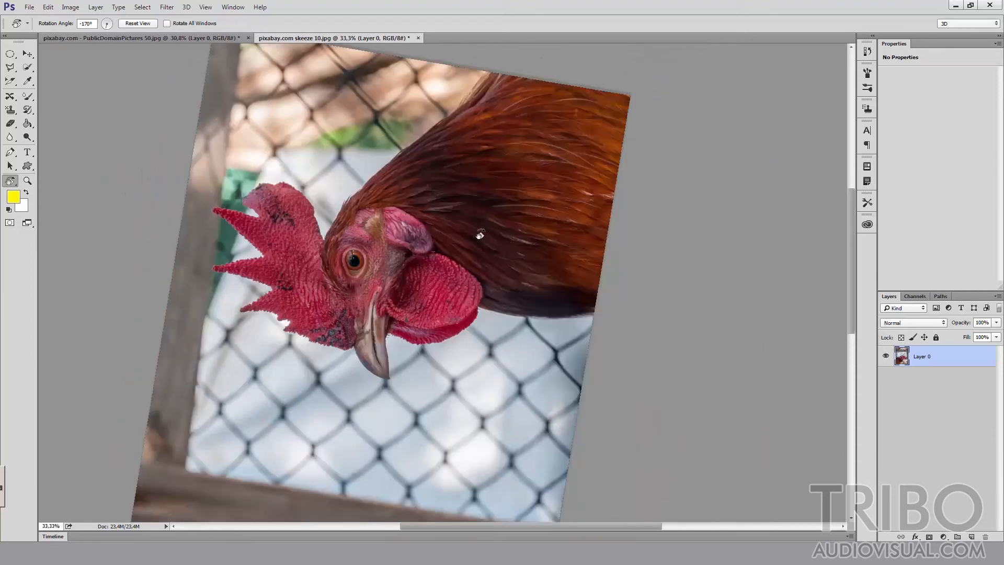
pyautogui.press('Escape')
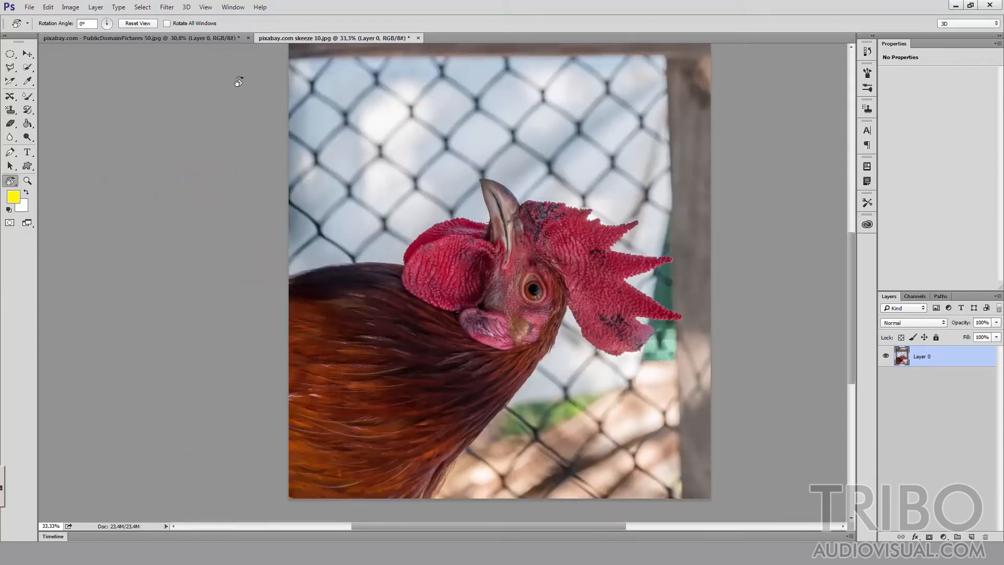
pyautogui.hotkey('ctrl', 'z')
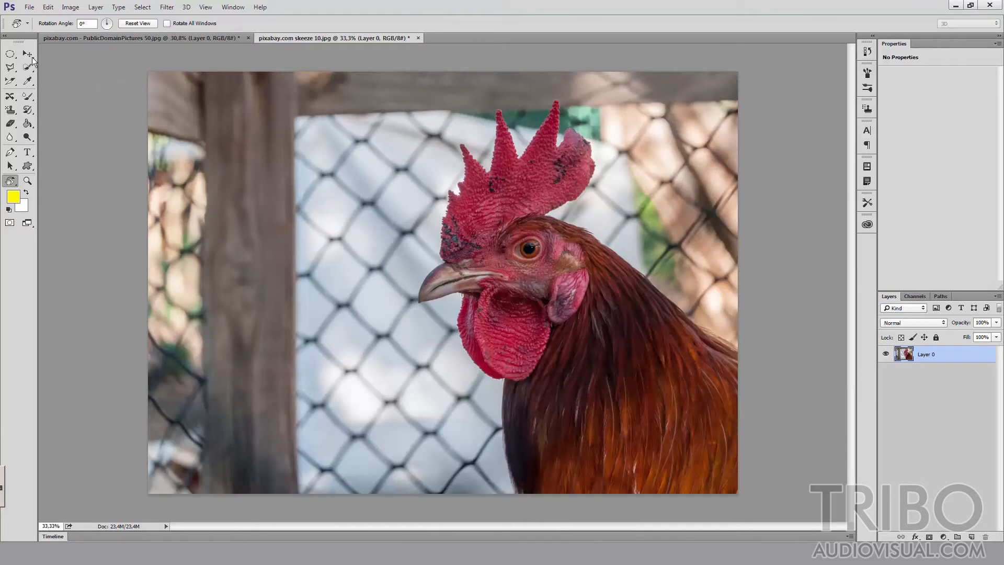
pyautogui.click(29, 53)
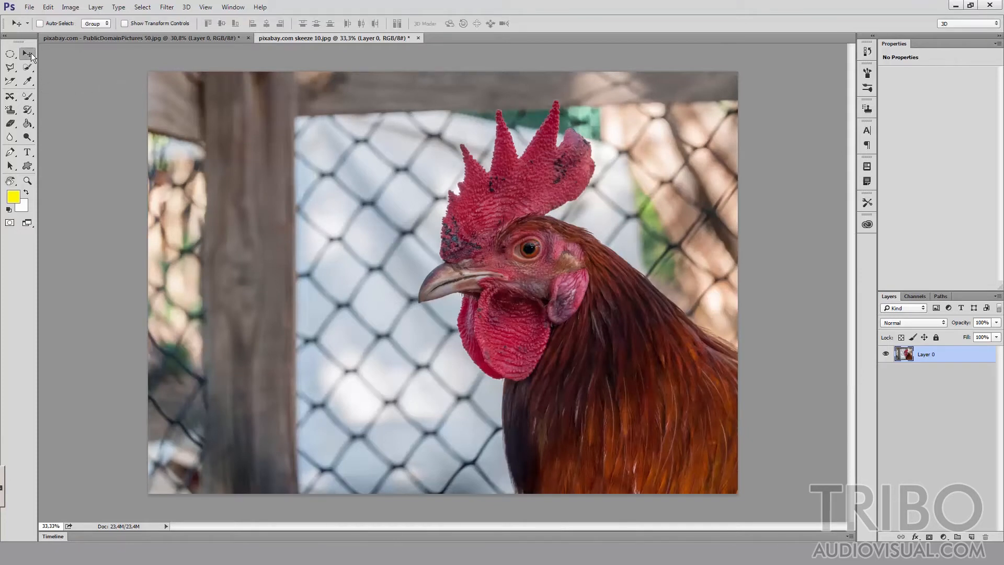
# Step: Switch to the Mixer Brush and increase its size above 100
pyautogui.click(28, 95)
pyautogui.click(73, 126)
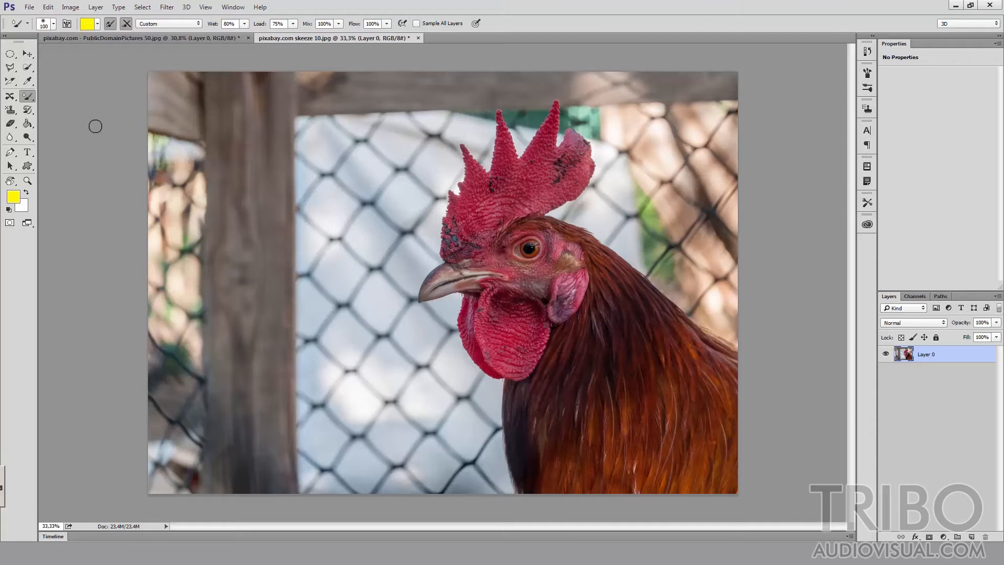
pyautogui.press(']')
pyautogui.press(']')
pyautogui.press(']')
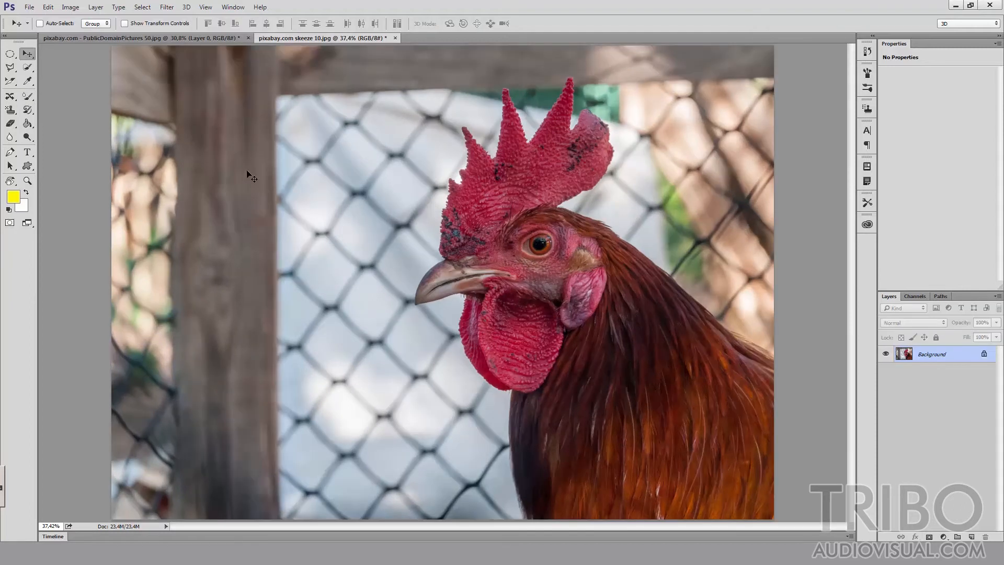
# Step: Blend away the dark mouth line and smooth the lower beak with the Mixer Brush at size 30
pyautogui.hotkey('ctrl', '1')
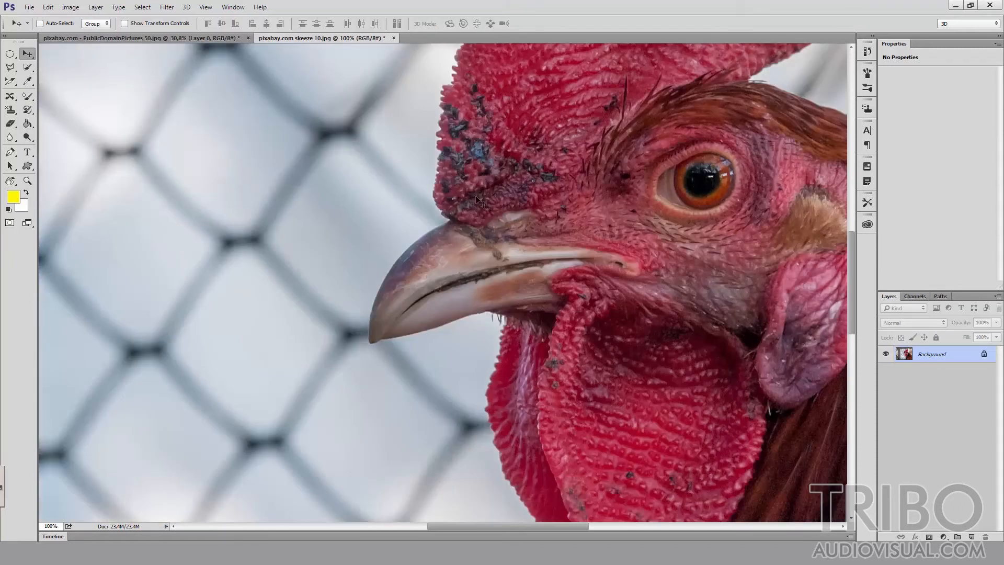
pyautogui.click(29, 99)
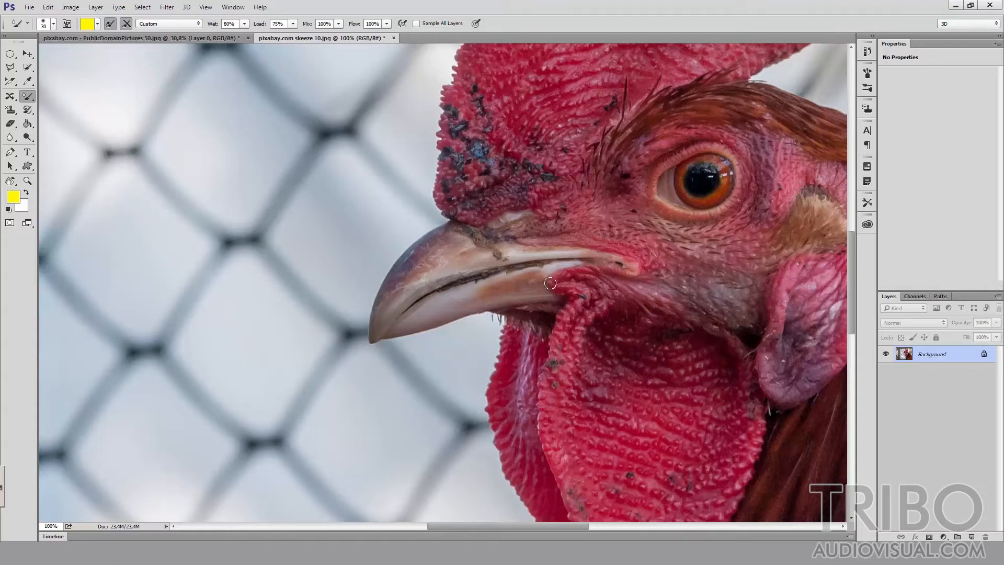
pyautogui.moveTo(569, 267)
pyautogui.mouseDown()
pyautogui.moveTo(496, 288)
pyautogui.moveTo(580, 267)
pyautogui.moveTo(424, 311)
pyautogui.moveTo(577, 265)
pyautogui.moveTo(492, 281)
pyautogui.mouseUp()
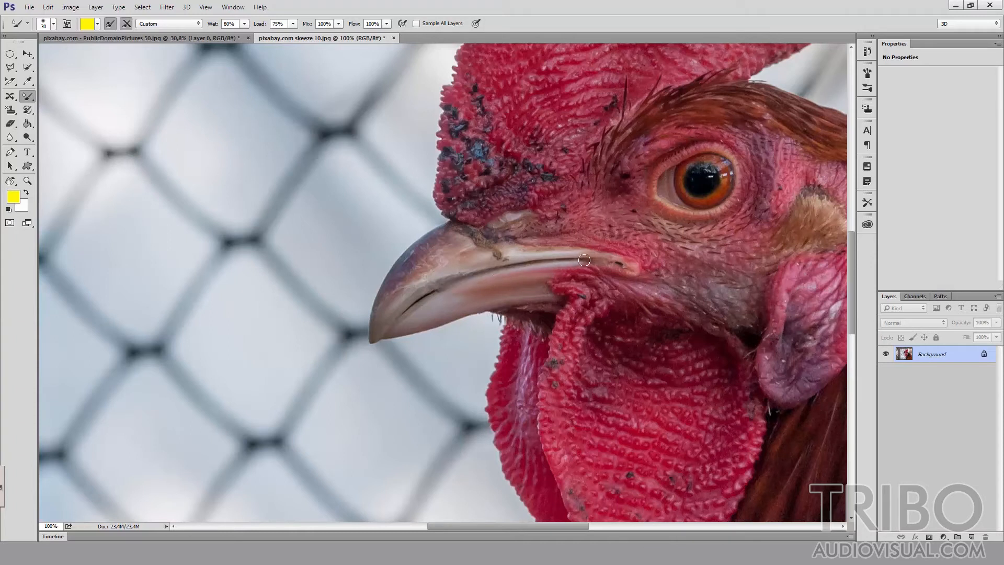
pyautogui.moveTo(621, 265)
pyautogui.mouseDown()
pyautogui.moveTo(535, 250)
pyautogui.moveTo(632, 270)
pyautogui.moveTo(570, 267)
pyautogui.moveTo(636, 269)
pyautogui.moveTo(506, 270)
pyautogui.moveTo(569, 260)
pyautogui.moveTo(484, 281)
pyautogui.mouseUp()
pyautogui.moveTo(568, 261)
pyautogui.mouseDown()
pyautogui.moveTo(448, 281)
pyautogui.moveTo(459, 288)
pyautogui.moveTo(477, 273)
pyautogui.moveTo(367, 337)
pyautogui.moveTo(439, 289)
pyautogui.moveTo(383, 321)
pyautogui.moveTo(457, 294)
pyautogui.moveTo(387, 327)
pyautogui.moveTo(462, 297)
pyautogui.moveTo(390, 325)
pyautogui.moveTo(482, 298)
pyautogui.moveTo(456, 312)
pyautogui.moveTo(526, 303)
pyautogui.moveTo(549, 288)
pyautogui.moveTo(466, 300)
pyautogui.moveTo(538, 293)
pyautogui.moveTo(507, 287)
pyautogui.moveTo(539, 298)
pyautogui.moveTo(452, 310)
pyautogui.mouseUp()
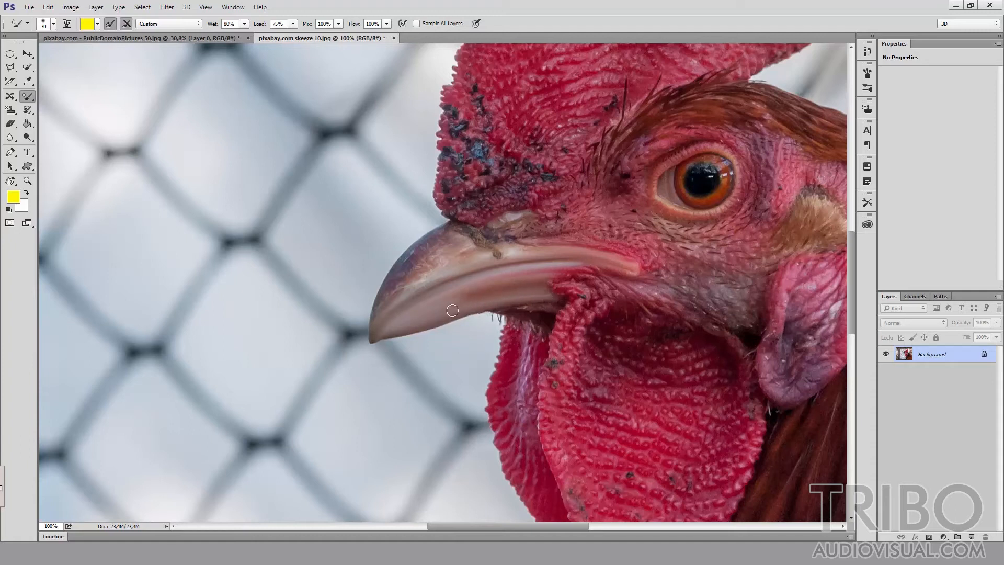
# Step: Smooth the upper beak from the base to the tip with Mixer Brush strokes that follow its curve
pyautogui.moveTo(530, 301)
pyautogui.mouseDown()
pyautogui.moveTo(405, 327)
pyautogui.moveTo(468, 306)
pyautogui.mouseUp()
pyautogui.moveTo(402, 327)
pyautogui.mouseDown()
pyautogui.moveTo(427, 325)
pyautogui.moveTo(382, 321)
pyautogui.moveTo(361, 347)
pyautogui.mouseUp()
pyautogui.moveTo(384, 311); pyautogui.dragTo(358, 347)
pyautogui.moveTo(448, 229); pyautogui.dragTo(389, 275)
pyautogui.moveTo(436, 246)
pyautogui.mouseDown()
pyautogui.moveTo(462, 240)
pyautogui.moveTo(403, 294)
pyautogui.moveTo(461, 247)
pyautogui.moveTo(407, 288)
pyautogui.moveTo(483, 252)
pyautogui.mouseUp()
pyautogui.moveTo(443, 282); pyautogui.dragTo(379, 315)
pyautogui.moveTo(417, 254); pyautogui.dragTo(369, 314)
pyautogui.moveTo(394, 271)
pyautogui.mouseDown()
pyautogui.moveTo(358, 339)
pyautogui.moveTo(381, 288)
pyautogui.moveTo(357, 321)
pyautogui.moveTo(350, 355)
pyautogui.mouseUp()
pyautogui.moveTo(432, 263); pyautogui.dragTo(389, 310)
pyautogui.moveTo(460, 234)
pyautogui.mouseDown()
pyautogui.moveTo(411, 265)
pyautogui.moveTo(424, 267)
pyautogui.mouseUp()
pyautogui.moveTo(491, 232)
pyautogui.mouseDown()
pyautogui.moveTo(441, 263)
pyautogui.moveTo(517, 228)
pyautogui.moveTo(442, 268)
pyautogui.mouseUp()
pyautogui.moveTo(516, 248)
pyautogui.mouseDown()
pyautogui.moveTo(483, 266)
pyautogui.moveTo(539, 252)
pyautogui.moveTo(440, 278)
pyautogui.moveTo(526, 251)
pyautogui.moveTo(432, 265)
pyautogui.moveTo(374, 317)
pyautogui.mouseUp()
pyautogui.moveTo(455, 260); pyautogui.dragTo(383, 308)
pyautogui.moveTo(516, 220); pyautogui.dragTo(458, 237)
# Step: Stretch the beak's tip downward into a longer hooked point, smooth its underside, and compare the result at full view and 100%
pyautogui.moveTo(391, 285)
pyautogui.mouseDown()
pyautogui.moveTo(345, 326)
pyautogui.moveTo(405, 266)
pyautogui.moveTo(331, 368)
pyautogui.mouseUp()
pyautogui.moveTo(374, 307)
pyautogui.mouseDown()
pyautogui.moveTo(327, 373)
pyautogui.moveTo(338, 380)
pyautogui.mouseUp()
pyautogui.moveTo(368, 325); pyautogui.dragTo(337, 378)
pyautogui.moveTo(410, 328); pyautogui.dragTo(339, 384)
pyautogui.moveTo(386, 340); pyautogui.dragTo(323, 399)
pyautogui.moveTo(340, 351); pyautogui.dragTo(320, 401)
pyautogui.moveTo(407, 270)
pyautogui.mouseDown()
pyautogui.moveTo(388, 279)
pyautogui.moveTo(332, 365)
pyautogui.mouseUp()
pyautogui.moveTo(360, 318); pyautogui.dragTo(325, 380)
pyautogui.moveTo(350, 349); pyautogui.dragTo(326, 389)
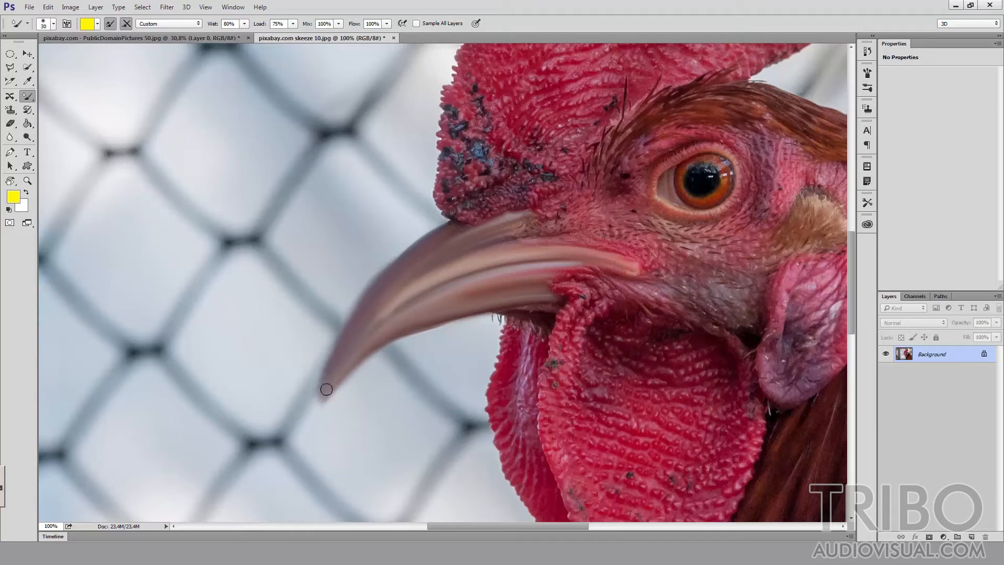
pyautogui.moveTo(404, 327); pyautogui.dragTo(352, 368)
pyautogui.moveTo(483, 313); pyautogui.dragTo(353, 365)
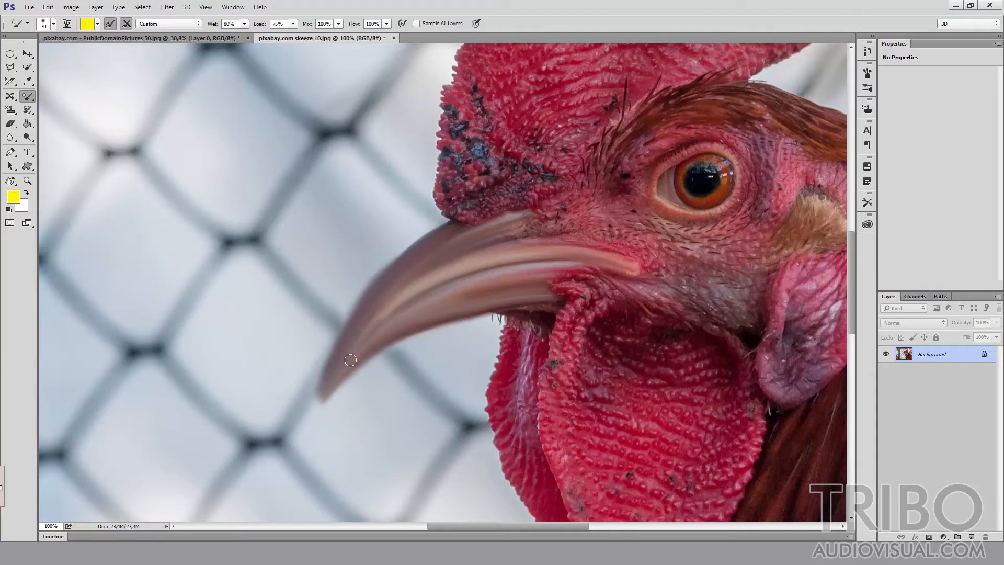
pyautogui.hotkey('ctrl', '0')
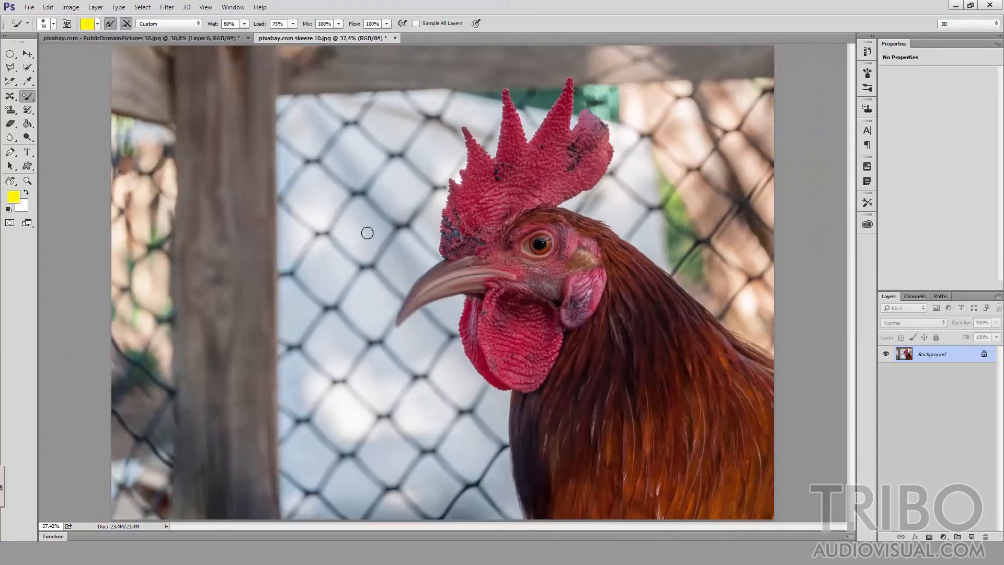
pyautogui.hotkey('ctrl', '1')
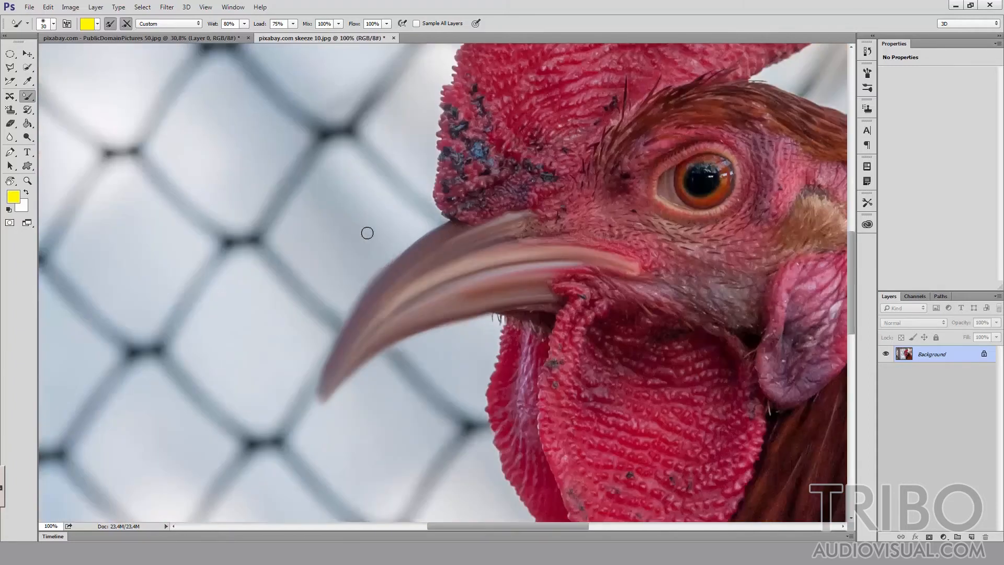
pyautogui.hotkey('ctrl', '0')
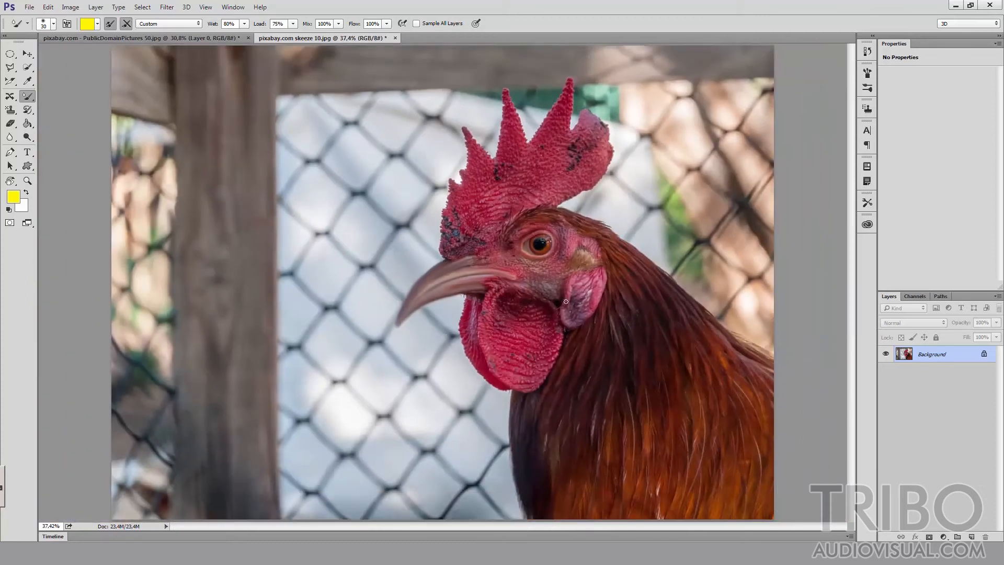
# Step: Rotate the view to -130° around the neck feathers and enlarge the Mixer Brush
pyautogui.click(10, 180)
pyautogui.moveTo(633, 355); pyautogui.dragTo(429, 242)
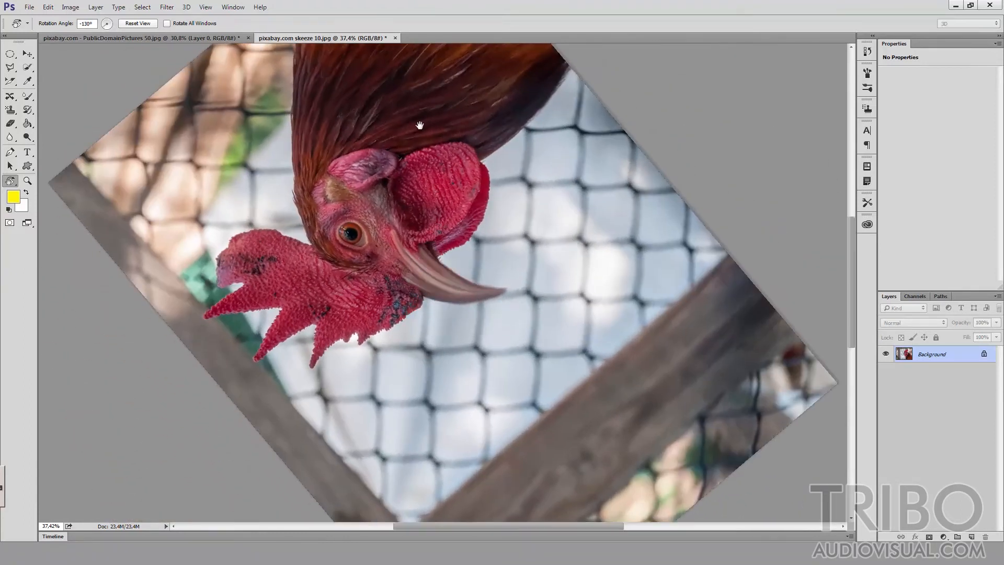
pyautogui.moveTo(420, 125); pyautogui.dragTo(438, 345)
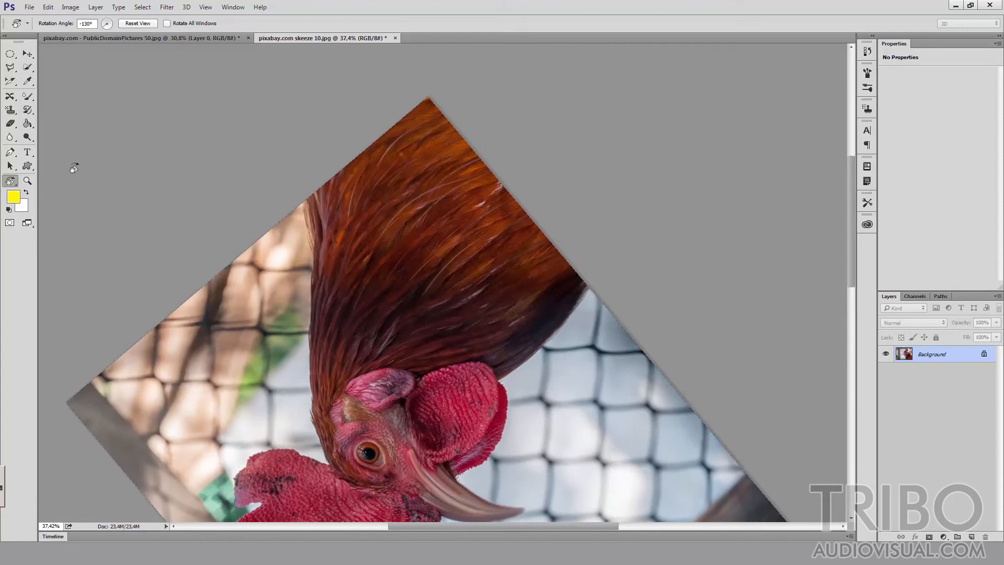
pyautogui.click(28, 97)
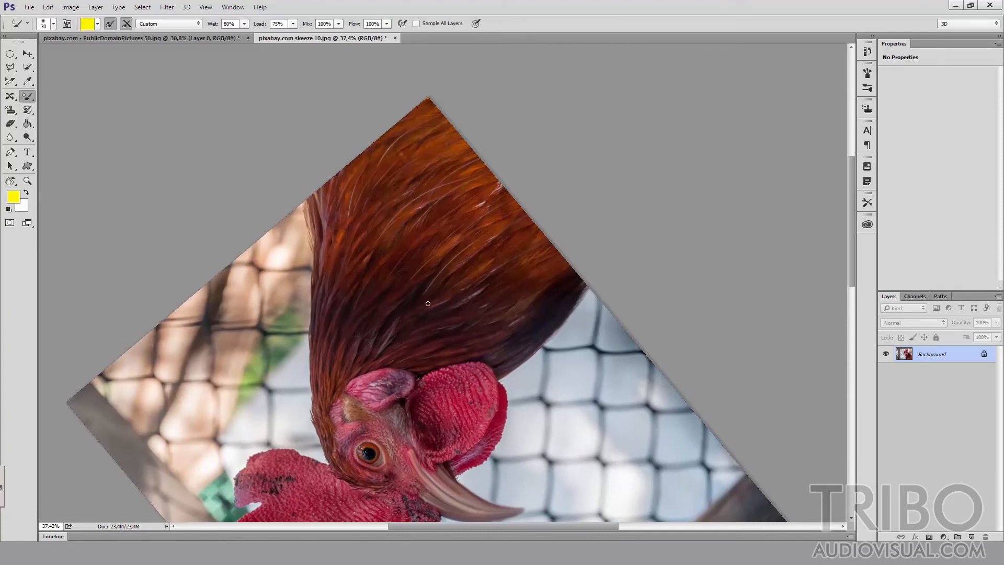
pyautogui.press(']')
pyautogui.press(']')
pyautogui.press(']')
pyautogui.press(']')
pyautogui.press(']')
pyautogui.press(']')
pyautogui.press(']')
# Step: Smear the feathers on the back and lower part of the neck with long Mixer Brush strokes along their direction
pyautogui.moveTo(455, 182); pyautogui.dragTo(369, 257)
pyautogui.moveTo(443, 196); pyautogui.dragTo(364, 230)
pyautogui.moveTo(410, 190); pyautogui.dragTo(361, 249)
pyautogui.moveTo(463, 151)
pyautogui.mouseDown()
pyautogui.moveTo(419, 174)
pyautogui.moveTo(360, 243)
pyautogui.mouseUp()
pyautogui.moveTo(489, 108); pyautogui.dragTo(361, 232)
pyautogui.moveTo(455, 153); pyautogui.dragTo(358, 229)
pyautogui.moveTo(397, 168); pyautogui.dragTo(315, 265)
pyautogui.moveTo(319, 190); pyautogui.dragTo(309, 303)
pyautogui.moveTo(321, 215); pyautogui.dragTo(320, 344)
# Step: Reduce the Mixer Brush to size 60 and smear the feathers in the middle of the neck
pyautogui.press('[')
pyautogui.press('[')
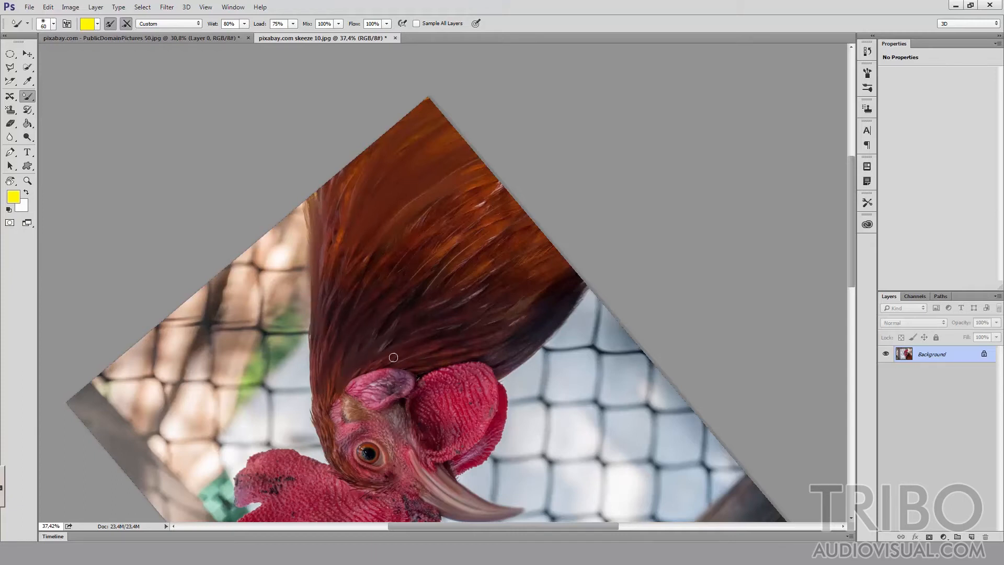
pyautogui.moveTo(433, 303); pyautogui.dragTo(373, 335)
pyautogui.moveTo(490, 248); pyautogui.dragTo(417, 291)
pyautogui.moveTo(502, 227)
pyautogui.mouseDown()
pyautogui.moveTo(377, 311)
pyautogui.moveTo(393, 272)
pyautogui.mouseUp()
pyautogui.moveTo(477, 154); pyautogui.dragTo(400, 157)
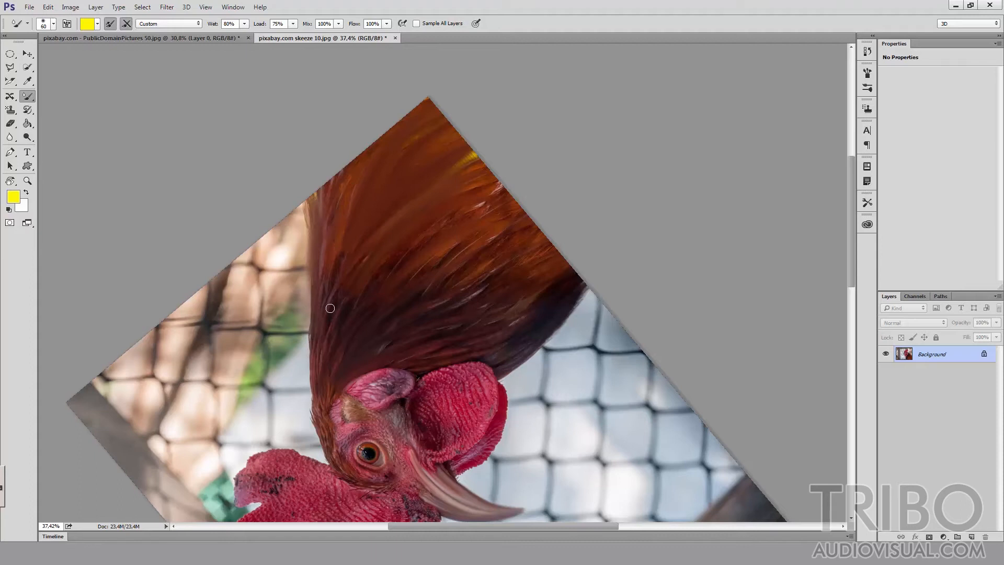
# Step: Smooth the back edge of the neck up to the head, and blend the remaining feathers near the photo's border
pyautogui.moveTo(314, 196); pyautogui.dragTo(323, 290)
pyautogui.moveTo(309, 335); pyautogui.dragTo(327, 288)
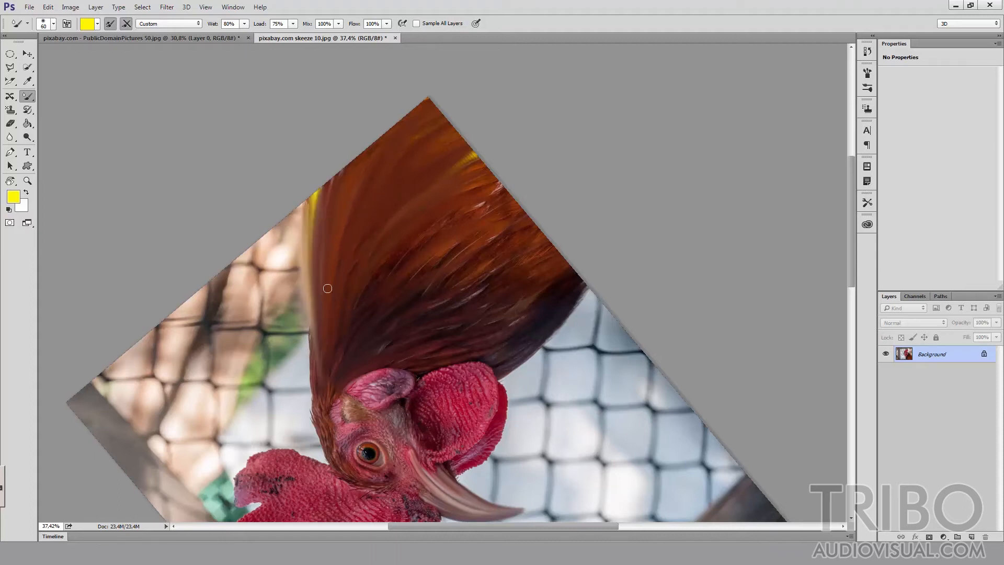
pyautogui.moveTo(321, 341)
pyautogui.mouseDown()
pyautogui.moveTo(316, 439)
pyautogui.moveTo(351, 366)
pyautogui.mouseUp()
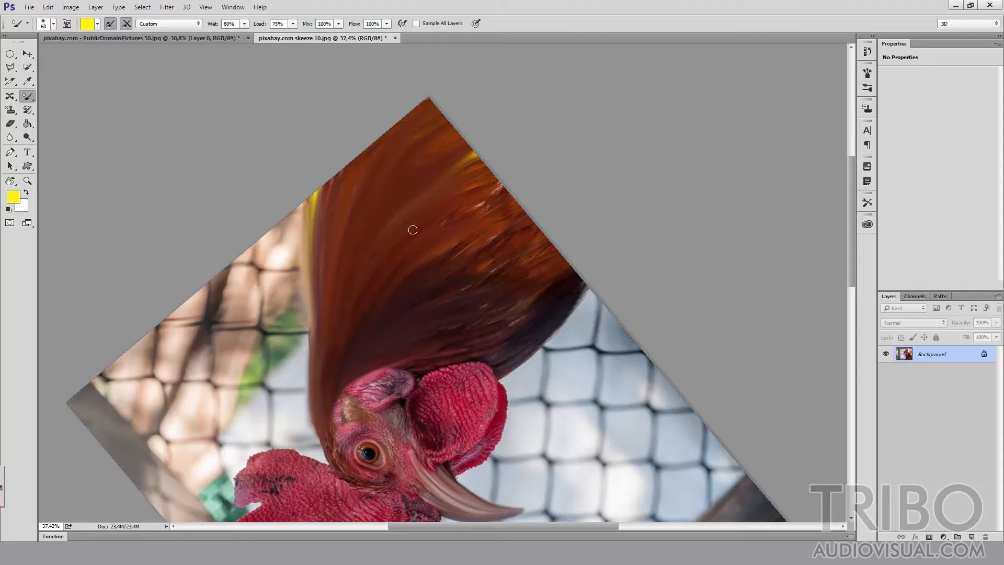
pyautogui.moveTo(377, 152); pyautogui.dragTo(335, 260)
pyautogui.moveTo(480, 152); pyautogui.dragTo(420, 213)
pyautogui.moveTo(501, 172)
pyautogui.mouseDown()
pyautogui.moveTo(425, 248)
pyautogui.moveTo(435, 182)
pyautogui.mouseUp()
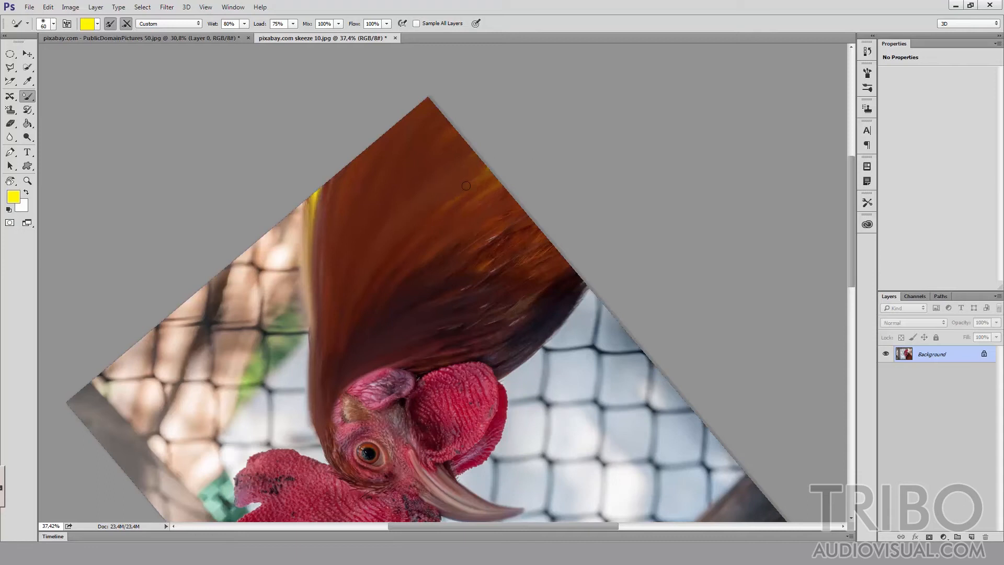
pyautogui.moveTo(515, 225); pyautogui.dragTo(436, 248)
# Step: Turn the view nearly upright and smooth the chest feathers below the wattle with the Mixer Brush at size 45
pyautogui.press('r')
pyautogui.moveTo(426, 325)
pyautogui.mouseDown()
pyautogui.moveTo(413, 267)
pyautogui.moveTo(423, 223)
pyautogui.mouseUp()
pyautogui.press('b')
pyautogui.hotkey('ctrl', '+')
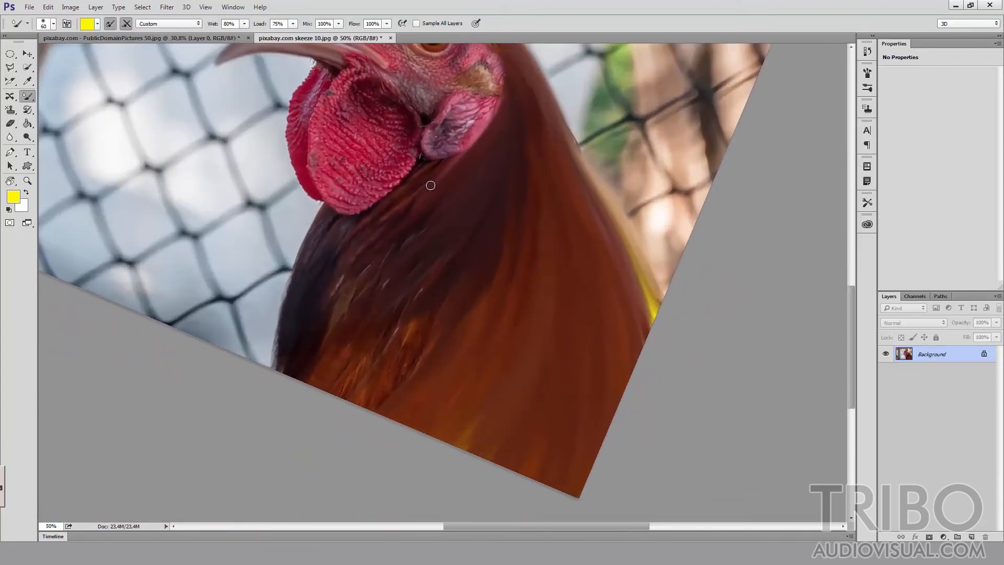
pyautogui.moveTo(368, 202); pyautogui.dragTo(409, 244)
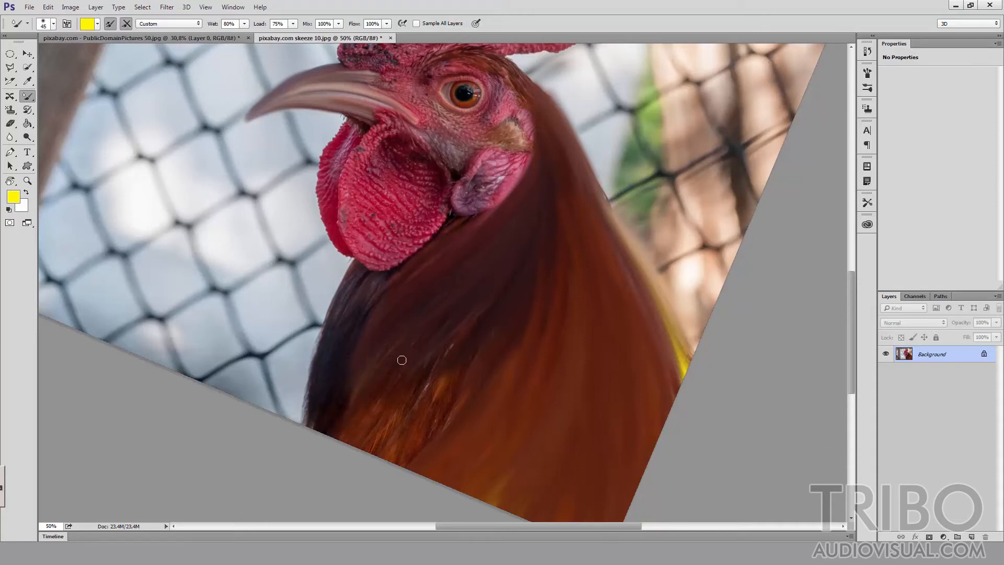
pyautogui.moveTo(449, 371)
pyautogui.mouseDown()
pyautogui.moveTo(437, 409)
pyautogui.moveTo(379, 470)
pyautogui.mouseUp()
pyautogui.moveTo(478, 350); pyautogui.dragTo(464, 385)
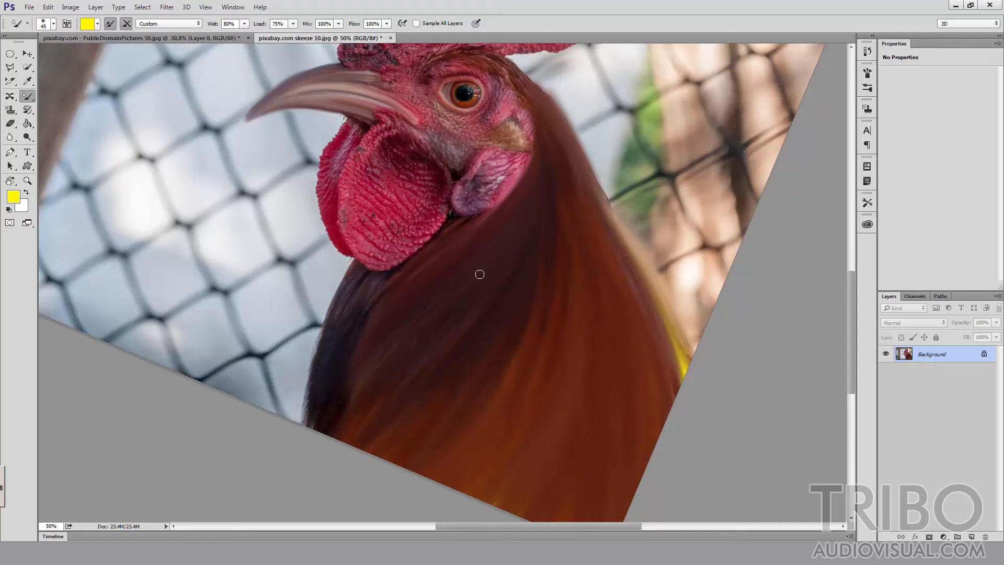
pyautogui.moveTo(318, 355); pyautogui.dragTo(330, 337)
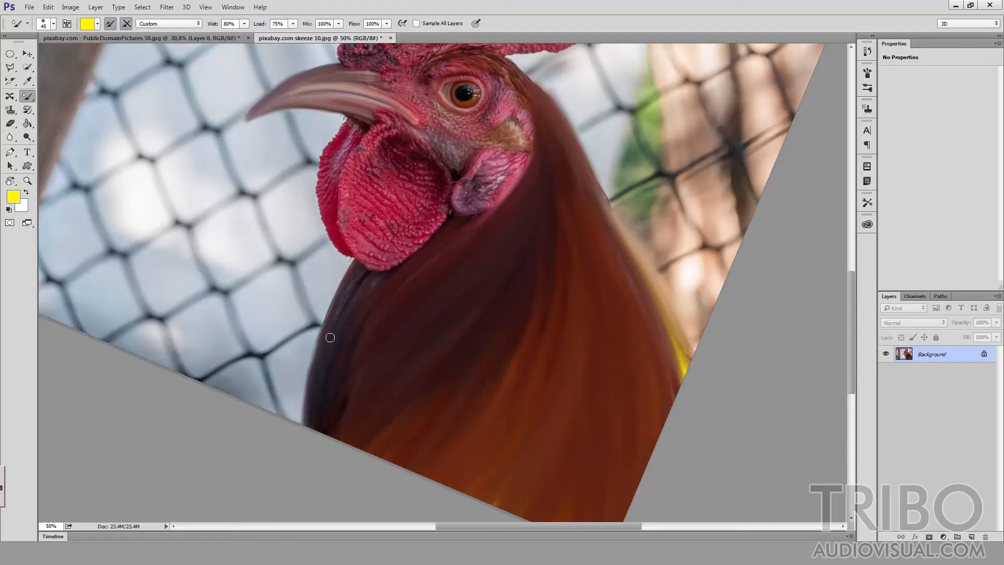
# Step: Smooth the back edge of the rooster's neck with the Mixer Brush, and reset the view to upright, fitting the whole photo
pyautogui.moveTo(600, 189)
pyautogui.mouseDown()
pyautogui.moveTo(656, 336)
pyautogui.moveTo(679, 350)
pyautogui.mouseUp()
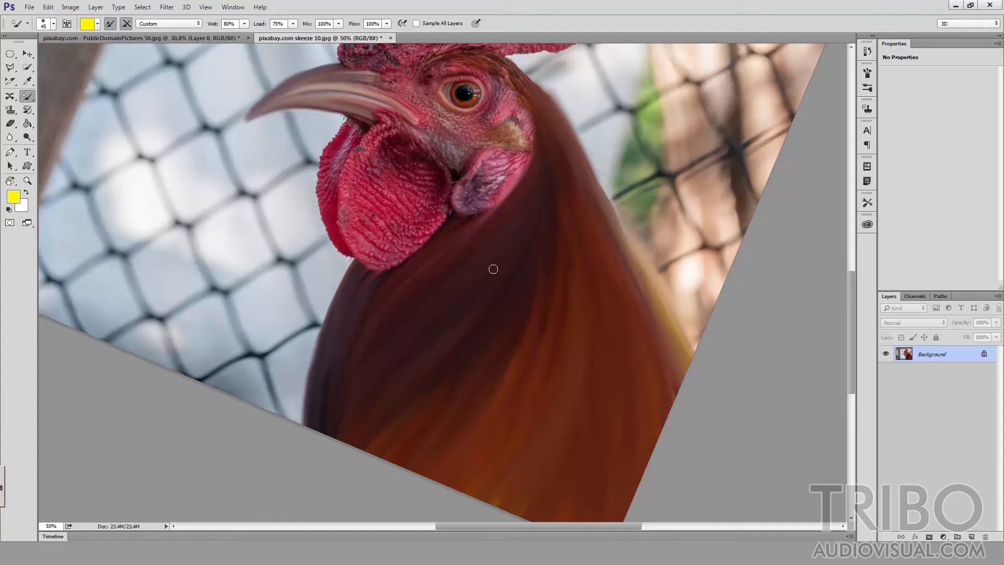
pyautogui.press('Escape')
pyautogui.hotkey('ctrl', '1')
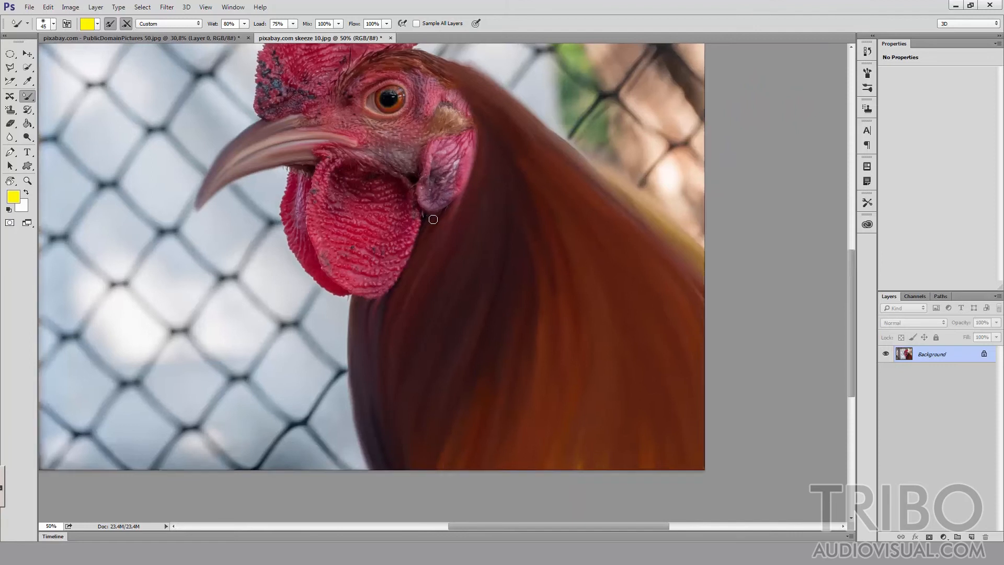
pyautogui.hotkey('ctrl', '0')
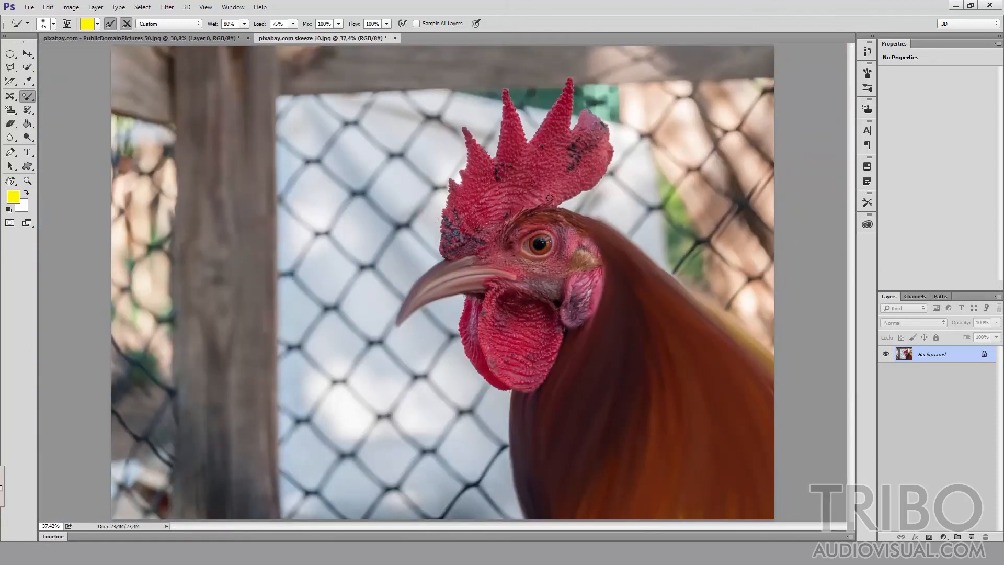
# Step: Blend the rooster's pupil and iris with the Mixer Brush at about size 20, finishing at size 15
pyautogui.hotkey('ctrl', '1')
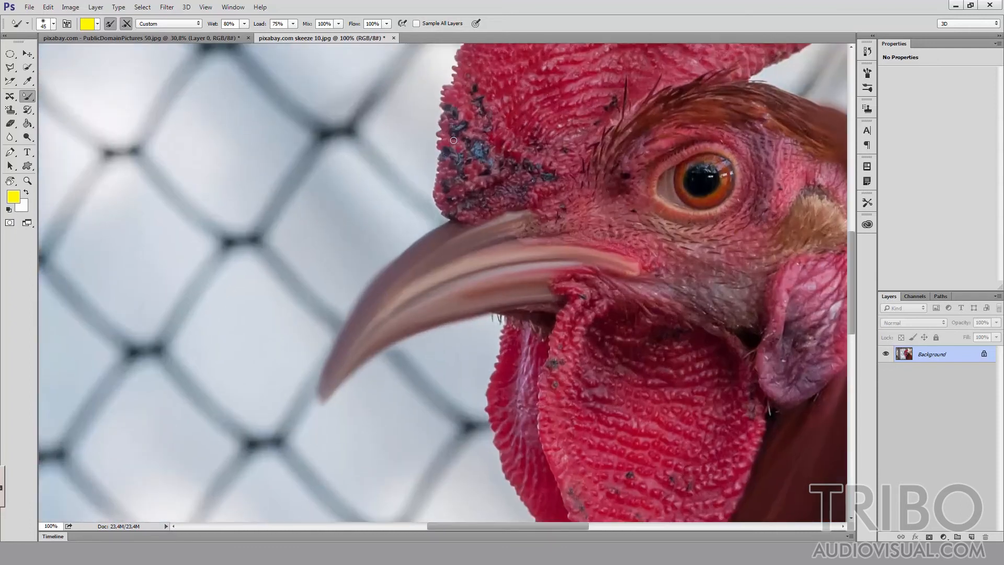
pyautogui.moveTo(696, 173); pyautogui.dragTo(603, 265)
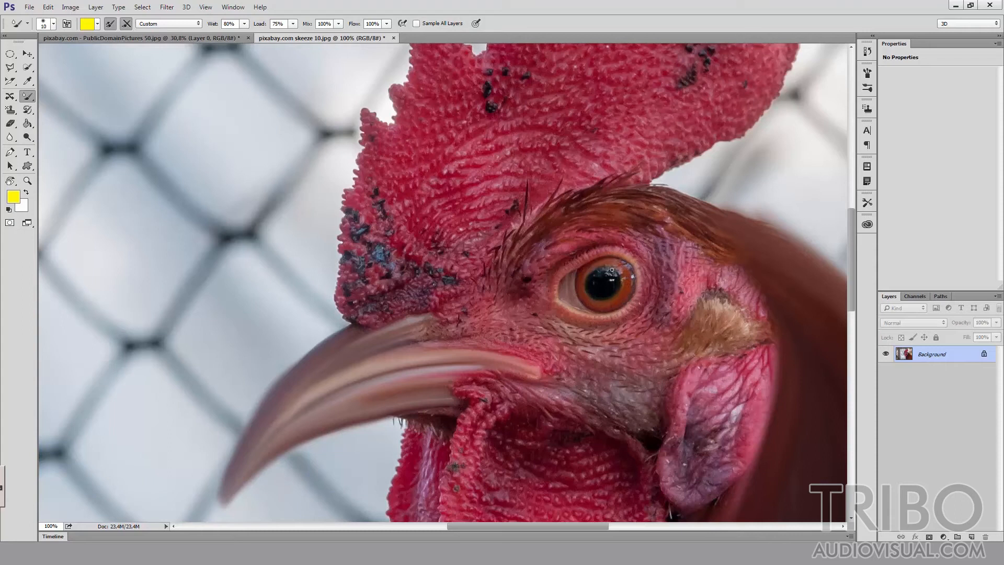
pyautogui.press(']')
pyautogui.press(']')
pyautogui.moveTo(615, 272)
pyautogui.mouseDown()
pyautogui.moveTo(602, 297)
pyautogui.moveTo(626, 292)
pyautogui.moveTo(611, 289)
pyautogui.moveTo(629, 260)
pyautogui.moveTo(590, 282)
pyautogui.moveTo(610, 281)
pyautogui.moveTo(576, 304)
pyautogui.moveTo(633, 275)
pyautogui.moveTo(575, 299)
pyautogui.mouseUp()
pyautogui.press('[')
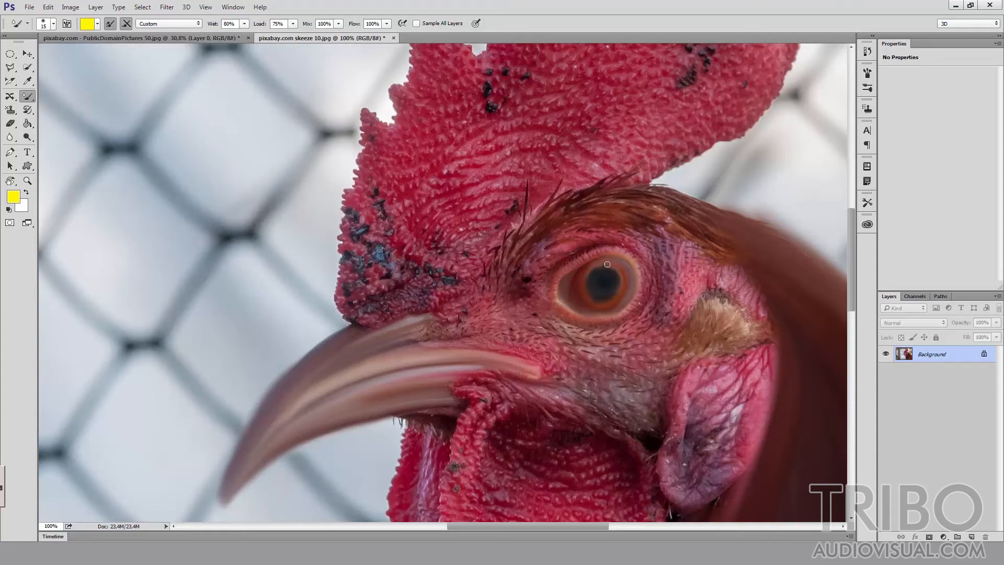
# Step: Smear the front edge of the rooster's wattle with downward Mixer Brush strokes, using sizes 20 to 35
pyautogui.hotkey('ctrl', '-')
pyautogui.hotkey('ctrl', '-')
pyautogui.hotkey('ctrl', '-')
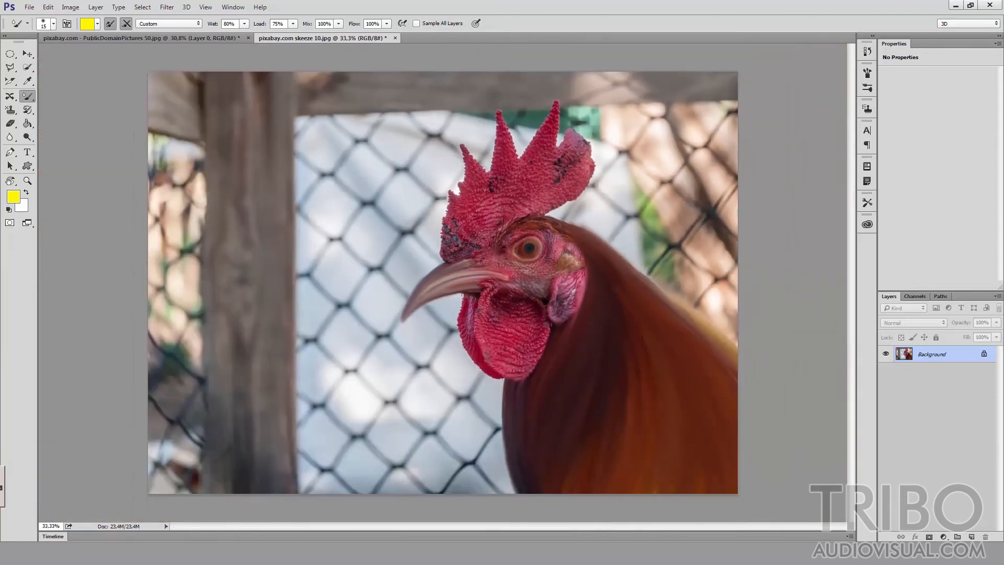
pyautogui.hotkey('ctrl', '+')
pyautogui.hotkey('ctrl', '+')
pyautogui.hotkey('ctrl', '+')
pyautogui.moveTo(615, 418); pyautogui.dragTo(540, 328)
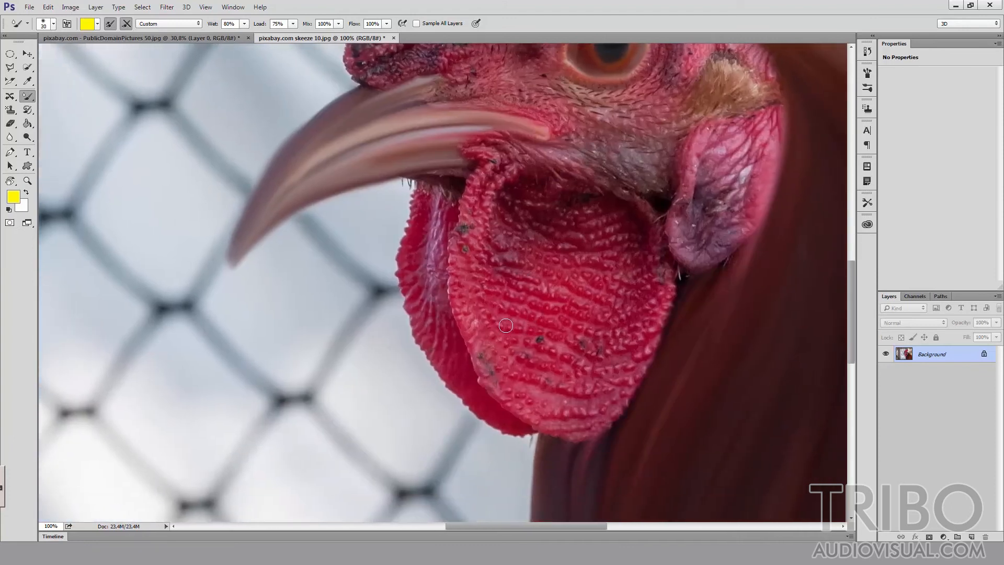
pyautogui.moveTo(483, 186)
pyautogui.mouseDown()
pyautogui.moveTo(456, 256)
pyautogui.moveTo(474, 334)
pyautogui.moveTo(497, 283)
pyautogui.mouseUp()
pyautogui.moveTo(486, 209); pyautogui.dragTo(503, 349)
pyautogui.moveTo(486, 230); pyautogui.dragTo(504, 364)
pyautogui.moveTo(459, 309); pyautogui.dragTo(494, 379)
pyautogui.moveTo(478, 289); pyautogui.dragTo(533, 402)
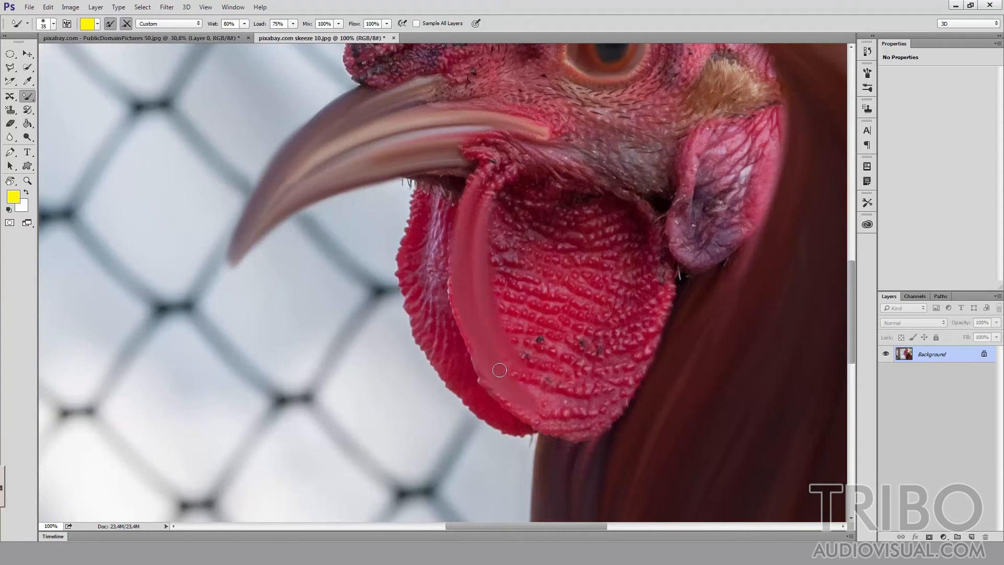
# Step: Smooth the back rim and lower part of the wattle with the Mixer Brush, and blend across its middle
pyautogui.moveTo(660, 274)
pyautogui.mouseDown()
pyautogui.moveTo(632, 365)
pyautogui.moveTo(612, 384)
pyautogui.moveTo(619, 379)
pyautogui.mouseUp()
pyautogui.moveTo(528, 400); pyautogui.dragTo(590, 424)
pyautogui.moveTo(620, 368)
pyautogui.mouseDown()
pyautogui.moveTo(582, 357)
pyautogui.moveTo(590, 386)
pyautogui.mouseUp()
pyautogui.moveTo(511, 320); pyautogui.dragTo(596, 370)
pyautogui.moveTo(515, 300); pyautogui.dragTo(621, 320)
pyautogui.moveTo(518, 319); pyautogui.dragTo(616, 304)
# Step: Enlarge the Mixer Brush to size 50 and blend away the texture in the wattle's inner area
pyautogui.press(']')
pyautogui.press(']')
pyautogui.moveTo(542, 315); pyautogui.dragTo(612, 271)
pyautogui.press(']')
pyautogui.moveTo(532, 289)
pyautogui.mouseDown()
pyautogui.moveTo(605, 258)
pyautogui.moveTo(568, 251)
pyautogui.moveTo(579, 298)
pyautogui.moveTo(602, 267)
pyautogui.moveTo(551, 272)
pyautogui.moveTo(608, 267)
pyautogui.moveTo(599, 309)
pyautogui.mouseUp()
pyautogui.moveTo(597, 238); pyautogui.dragTo(612, 291)
pyautogui.moveTo(595, 209); pyautogui.dragTo(622, 306)
pyautogui.moveTo(604, 349); pyautogui.dragTo(617, 253)
pyautogui.moveTo(521, 284)
pyautogui.mouseDown()
pyautogui.moveTo(585, 222)
pyautogui.moveTo(604, 222)
pyautogui.mouseUp()
pyautogui.moveTo(505, 253)
pyautogui.mouseDown()
pyautogui.moveTo(549, 194)
pyautogui.moveTo(543, 295)
pyautogui.moveTo(500, 256)
pyautogui.moveTo(541, 205)
pyautogui.moveTo(512, 198)
pyautogui.moveTo(516, 231)
pyautogui.moveTo(488, 266)
pyautogui.moveTo(535, 224)
pyautogui.moveTo(533, 292)
pyautogui.moveTo(572, 369)
pyautogui.moveTo(532, 295)
pyautogui.moveTo(547, 240)
pyautogui.moveTo(585, 282)
pyautogui.moveTo(554, 274)
pyautogui.moveTo(538, 287)
pyautogui.moveTo(568, 335)
pyautogui.moveTo(568, 262)
pyautogui.moveTo(567, 368)
pyautogui.moveTo(543, 242)
pyautogui.moveTo(523, 360)
pyautogui.moveTo(547, 352)
pyautogui.moveTo(536, 299)
pyautogui.moveTo(504, 267)
pyautogui.moveTo(548, 208)
pyautogui.moveTo(531, 340)
pyautogui.moveTo(501, 268)
pyautogui.moveTo(525, 201)
pyautogui.moveTo(540, 203)
pyautogui.moveTo(568, 263)
pyautogui.moveTo(571, 290)
pyautogui.moveTo(533, 331)
pyautogui.moveTo(552, 337)
pyautogui.moveTo(550, 271)
pyautogui.moveTo(500, 281)
pyautogui.moveTo(510, 293)
pyautogui.moveTo(536, 228)
pyautogui.moveTo(600, 202)
pyautogui.moveTo(586, 184)
pyautogui.moveTo(569, 211)
pyautogui.moveTo(641, 279)
pyautogui.moveTo(661, 230)
pyautogui.moveTo(607, 313)
pyautogui.moveTo(600, 373)
pyautogui.moveTo(626, 333)
pyautogui.moveTo(593, 216)
pyautogui.moveTo(562, 216)
pyautogui.moveTo(586, 294)
pyautogui.moveTo(574, 358)
pyautogui.moveTo(601, 281)
pyautogui.moveTo(586, 347)
pyautogui.moveTo(518, 345)
pyautogui.moveTo(589, 399)
pyautogui.moveTo(558, 365)
pyautogui.moveTo(486, 221)
pyautogui.moveTo(466, 236)
pyautogui.moveTo(480, 333)
pyautogui.moveTo(458, 271)
pyautogui.moveTo(479, 312)
pyautogui.moveTo(467, 337)
pyautogui.moveTo(457, 275)
pyautogui.moveTo(524, 306)
pyautogui.mouseUp()
pyautogui.hotkey('ctrl', '0')
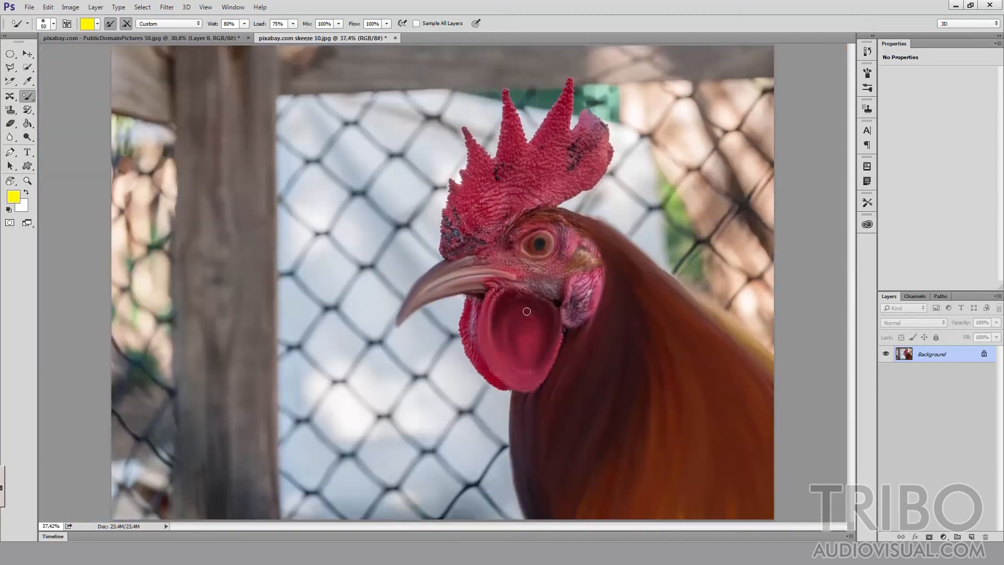
# Step: Show the document's history and revert the rooster photo to its opening snapshot
pyautogui.click(233, 7)
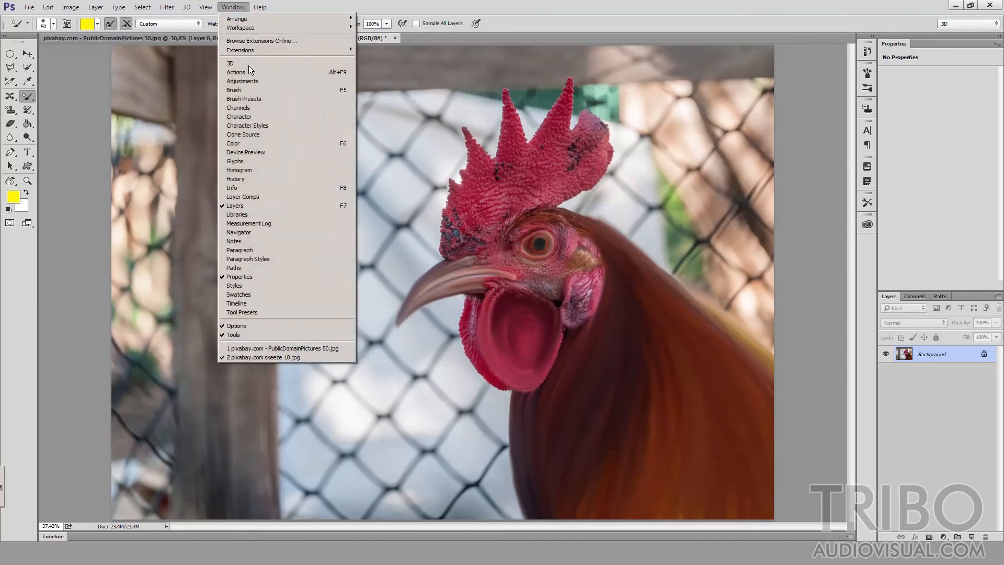
pyautogui.click(245, 179)
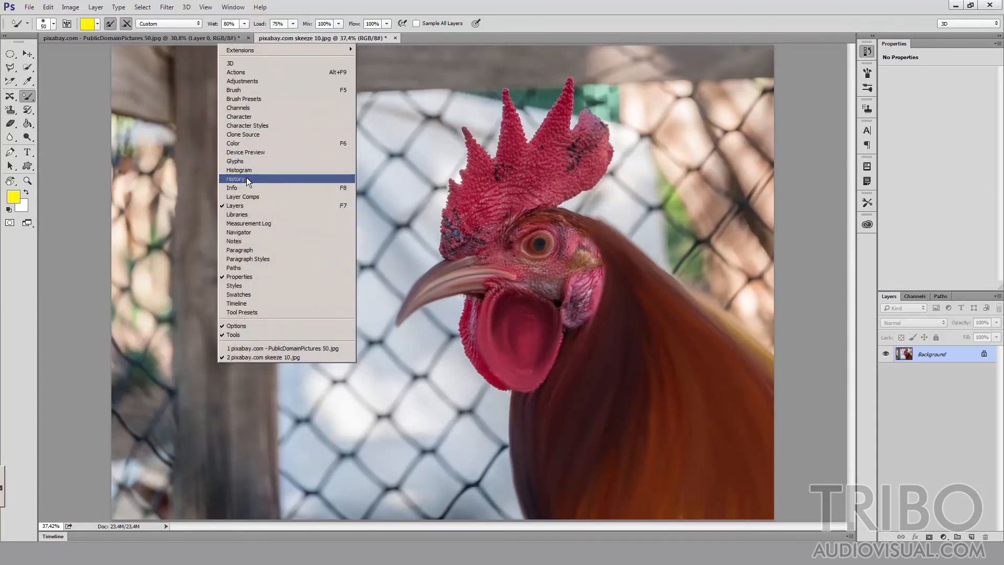
pyautogui.moveTo(852, 160); pyautogui.dragTo(867, 83)
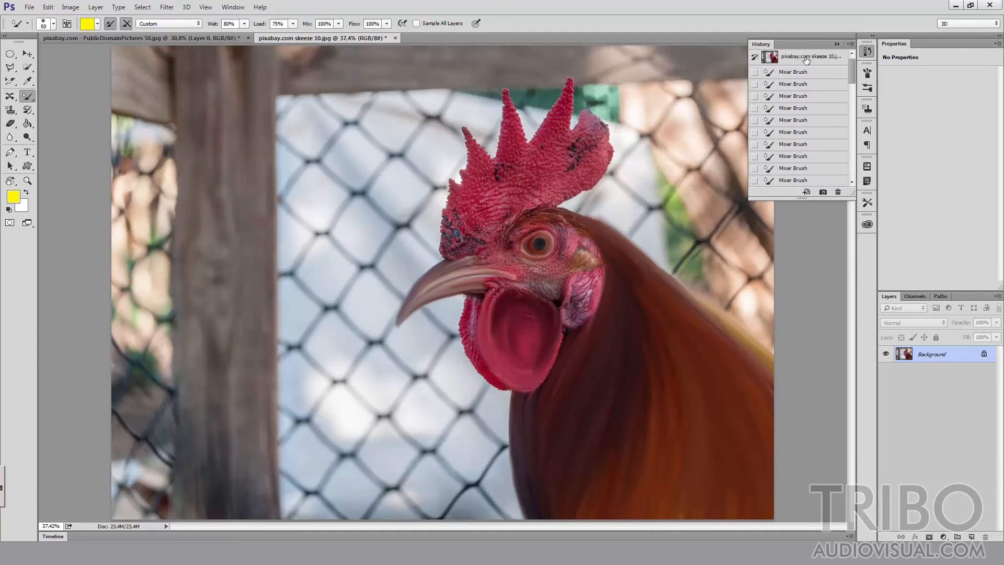
pyautogui.click(798, 59)
# Step: Compare the painted and original versions by repeatedly toggling the revert, end on the original, and collapse the history
pyautogui.hotkey('ctrl', 'z')
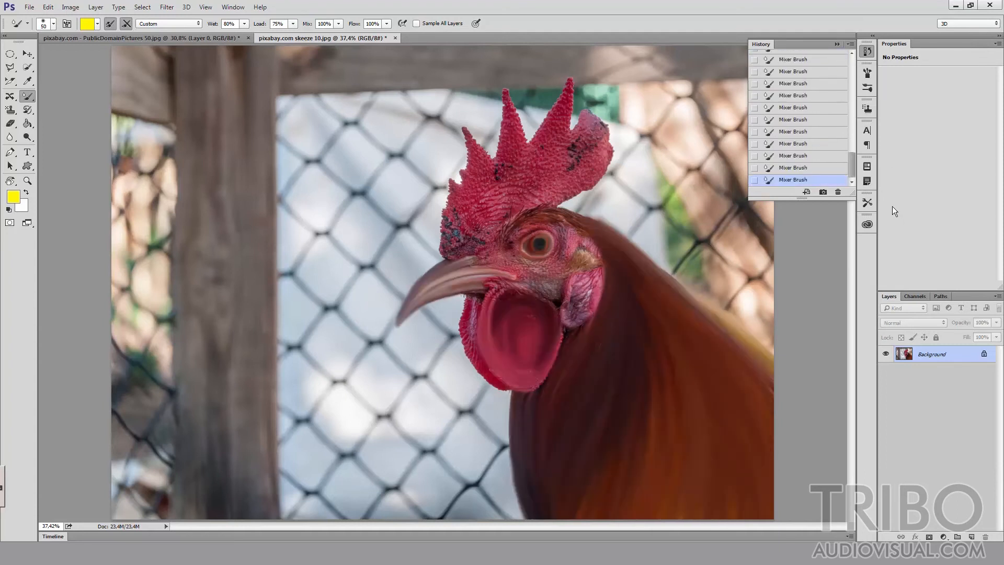
pyautogui.hotkey('ctrl', 'z')
pyautogui.hotkey('ctrl', 'z')
pyautogui.hotkey('ctrl', 'z')
pyautogui.hotkey('ctrl', 'z')
pyautogui.hotkey('ctrl', 'z')
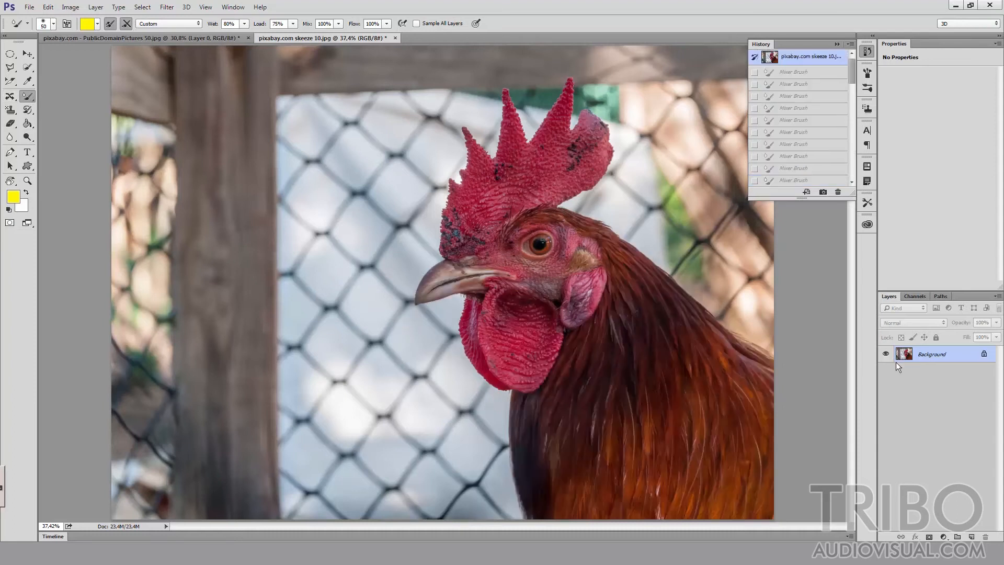
pyautogui.hotkey('ctrl', 'z')
pyautogui.hotkey('ctrl', 'z')
pyautogui.hotkey('ctrl', 'z')
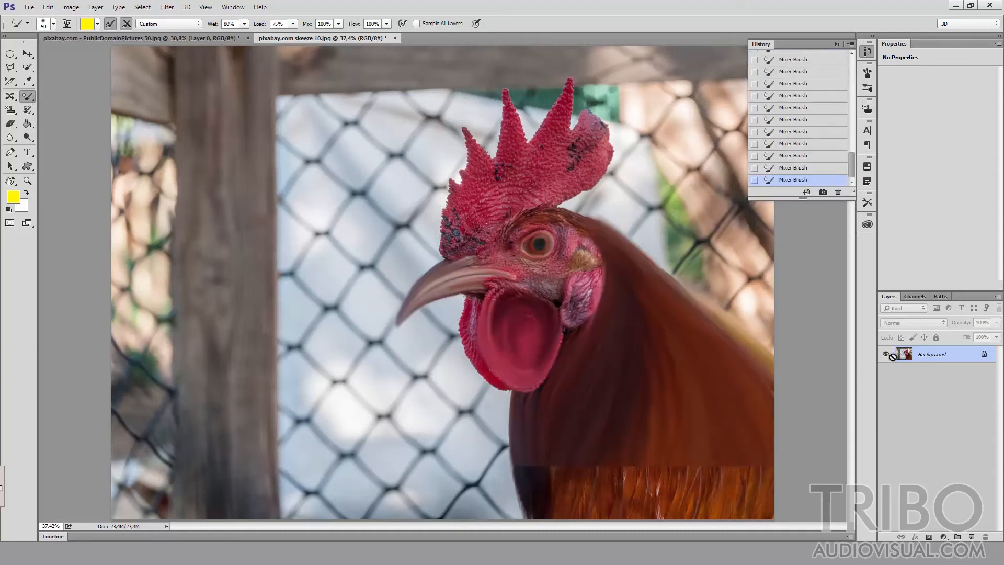
pyautogui.hotkey('ctrl', 'z')
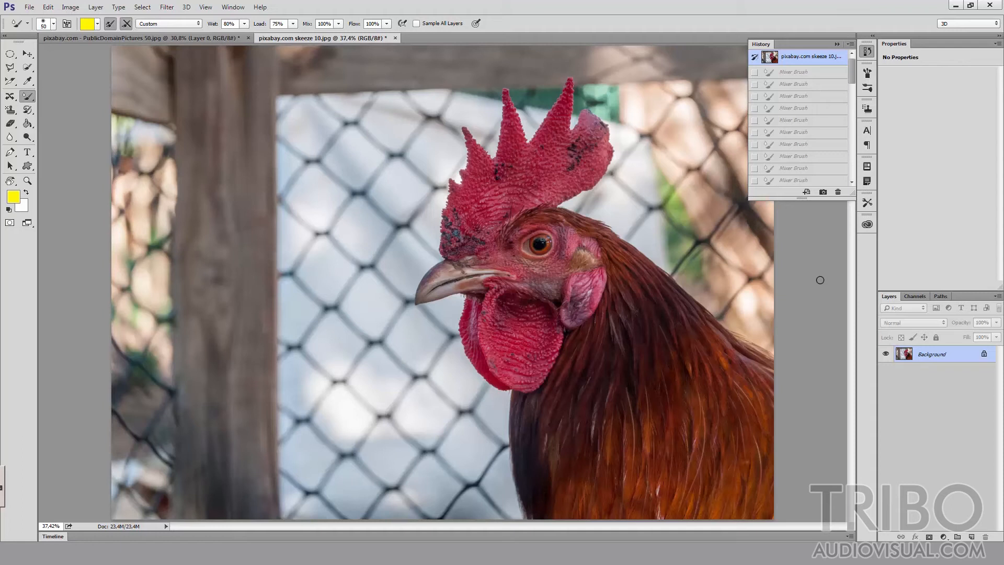
pyautogui.click(837, 45)
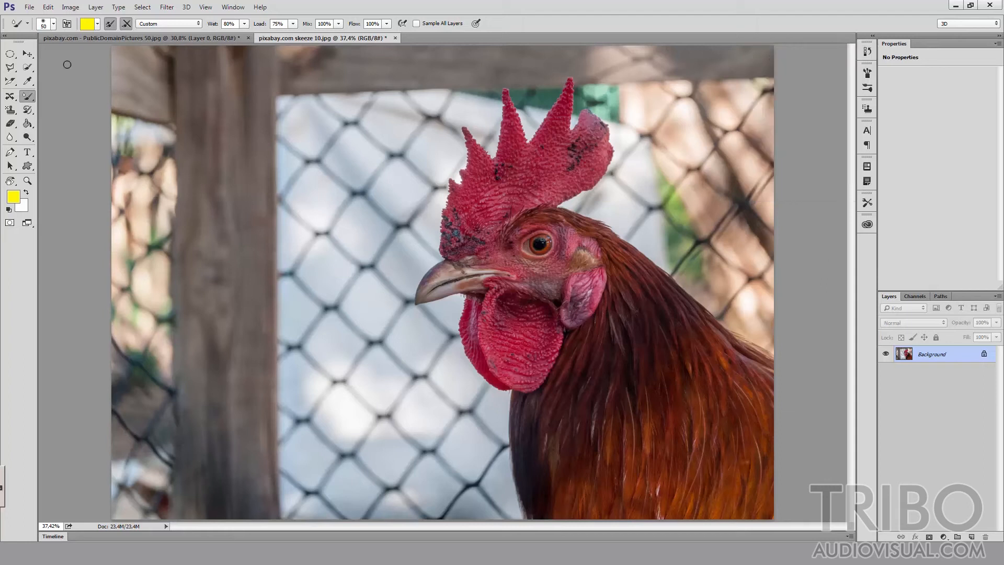
# Step: Select the area around the rooster's eye with the Rectangular Marquee and switch to the Pattern Stamp tool
pyautogui.moveTo(10, 57); pyautogui.dragTo(48, 55)
pyautogui.moveTo(509, 216); pyautogui.dragTo(572, 272)
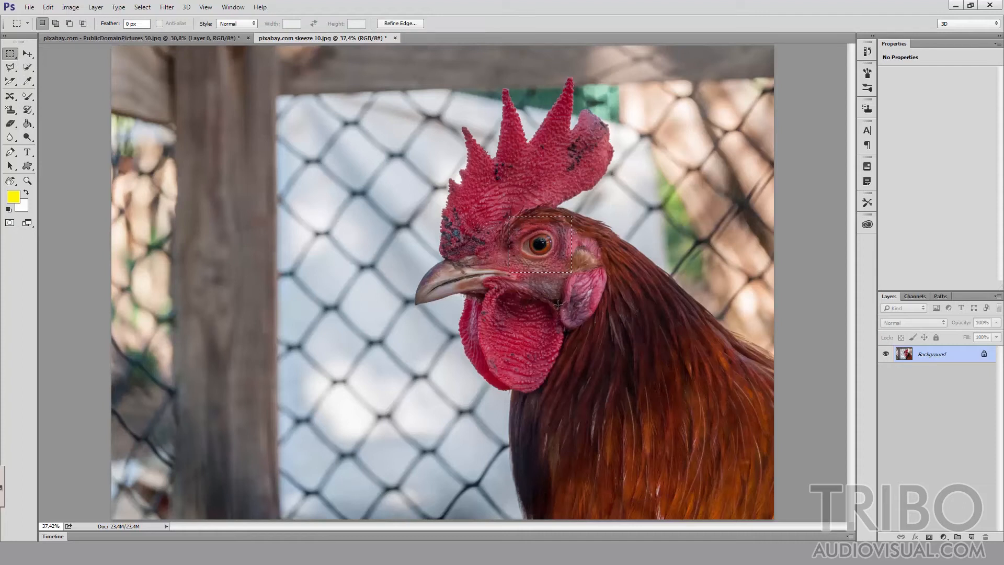
pyautogui.moveTo(10, 110); pyautogui.dragTo(52, 112)
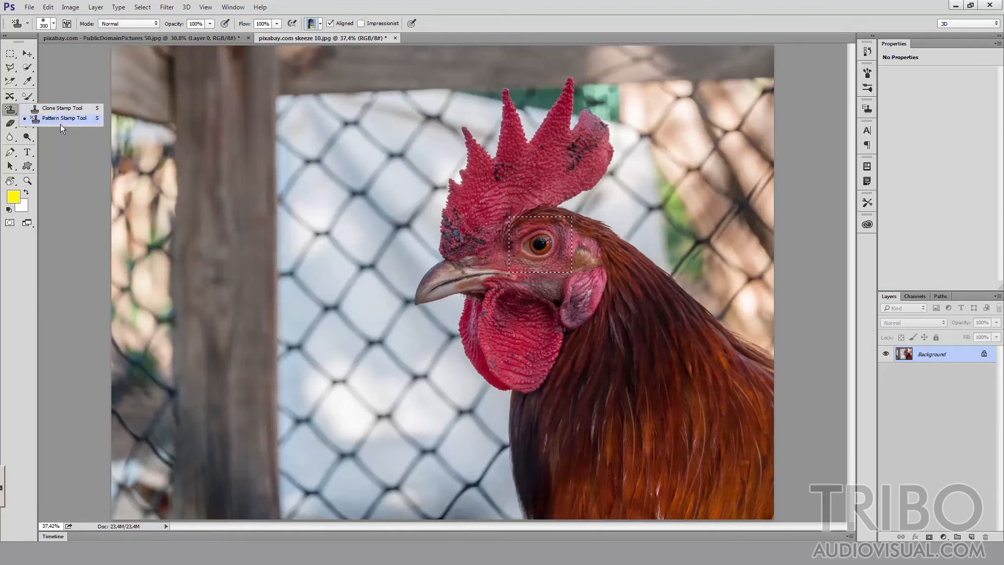
pyautogui.click(60, 120)
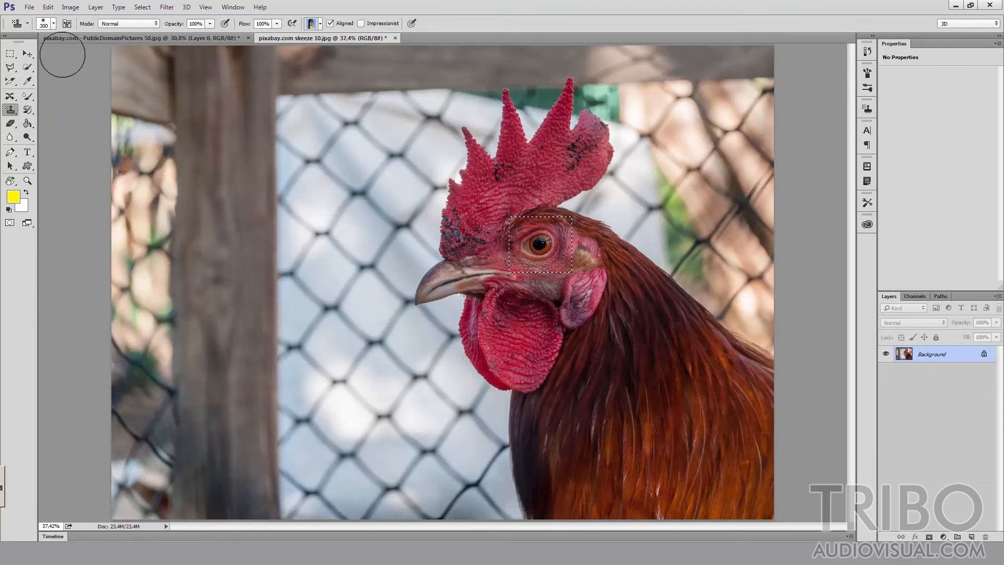
# Step: Define the selected eye area as a pattern named Pattern 2 and deselect it
pyautogui.click(48, 8)
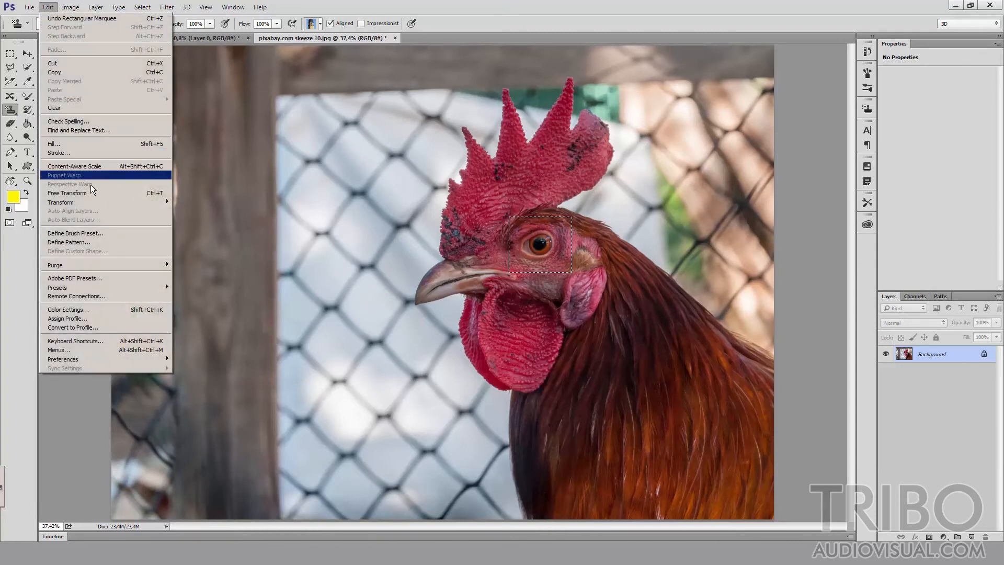
pyautogui.click(78, 243)
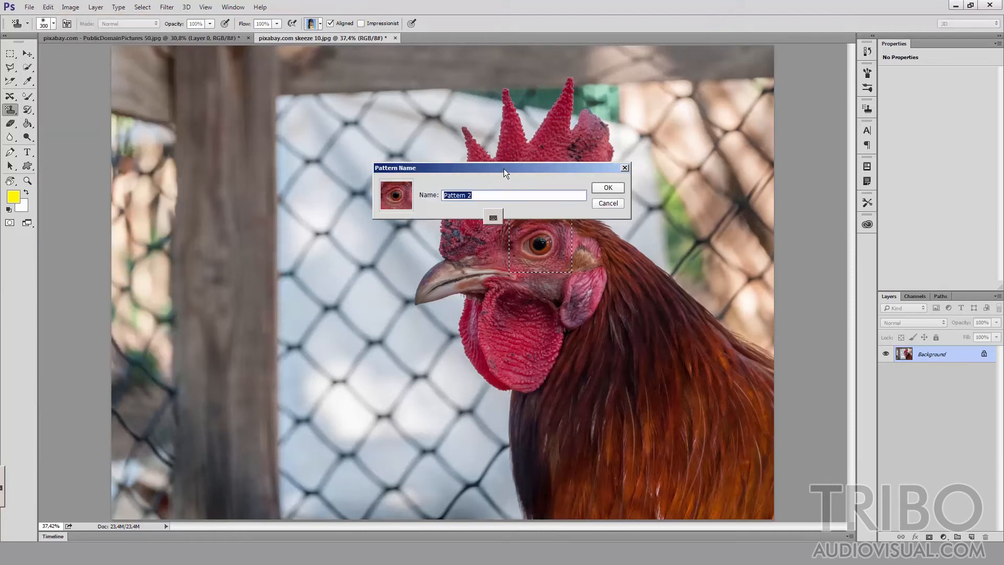
pyautogui.moveTo(508, 168); pyautogui.dragTo(493, 122)
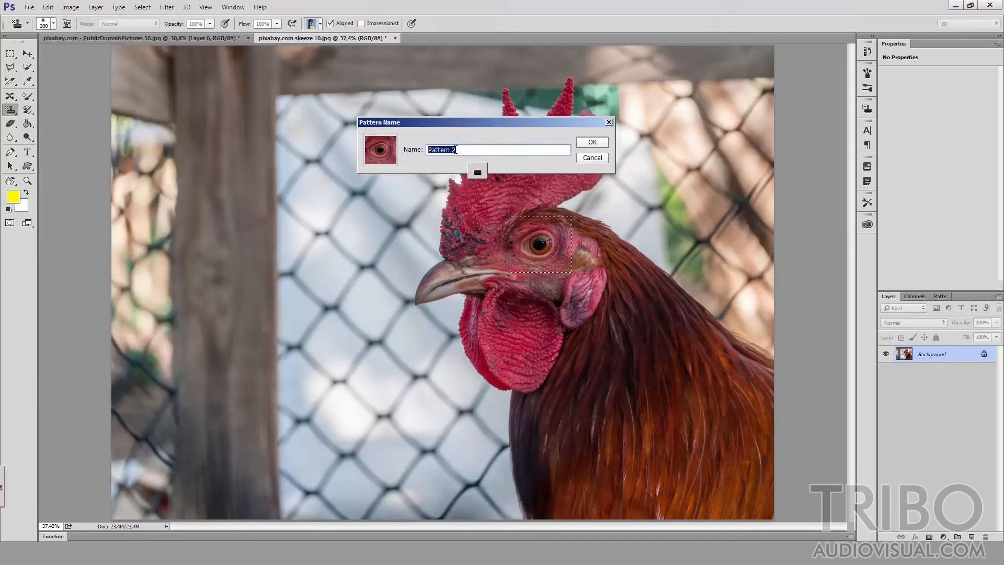
pyautogui.press('Return')
pyautogui.hotkey('ctrl', 'd')
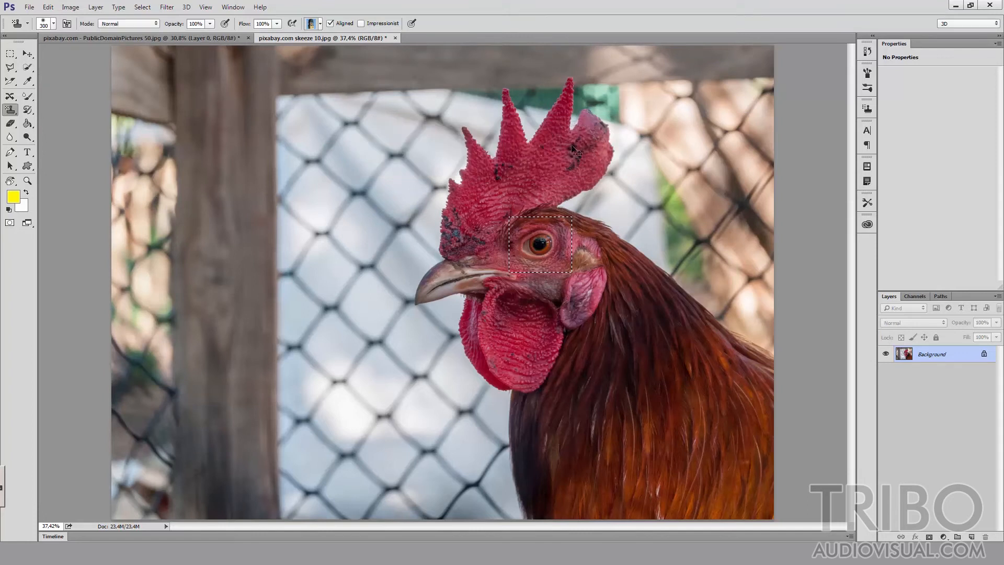
pyautogui.rightClick(10, 110)
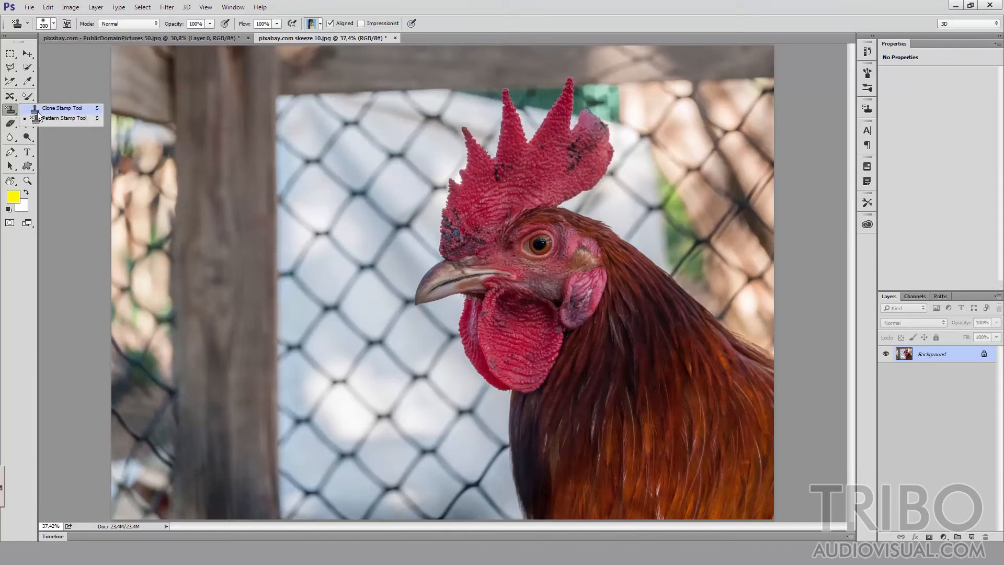
pyautogui.click(58, 108)
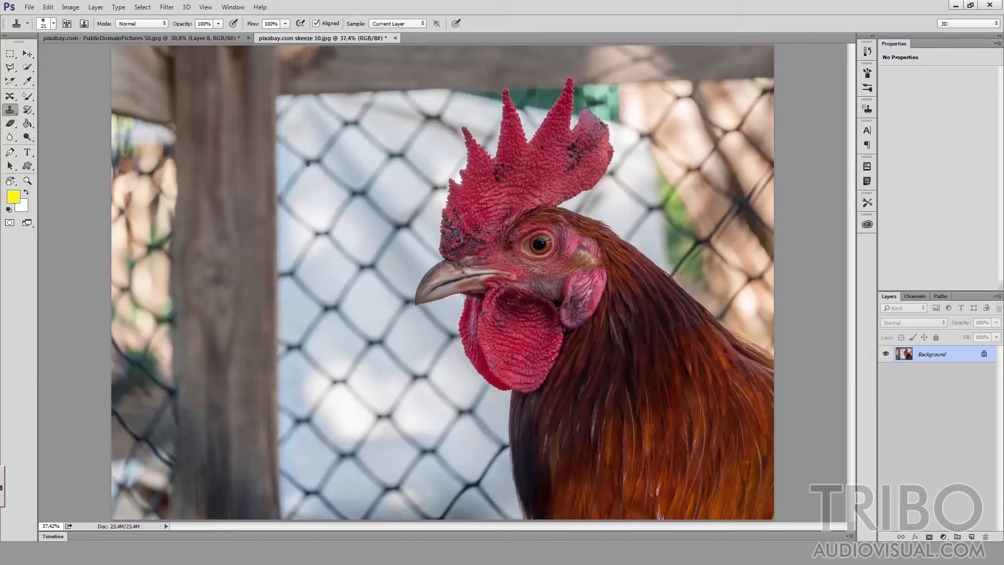
pyautogui.press(']')
pyautogui.press(']')
pyautogui.press(']')
pyautogui.press(']')
pyautogui.press(']')
pyautogui.press(']')
pyautogui.press(']')
pyautogui.press(']')
pyautogui.press(']')
pyautogui.press(']')
pyautogui.press('[')
pyautogui.rightClick(10, 110)
pyautogui.click(48, 118)
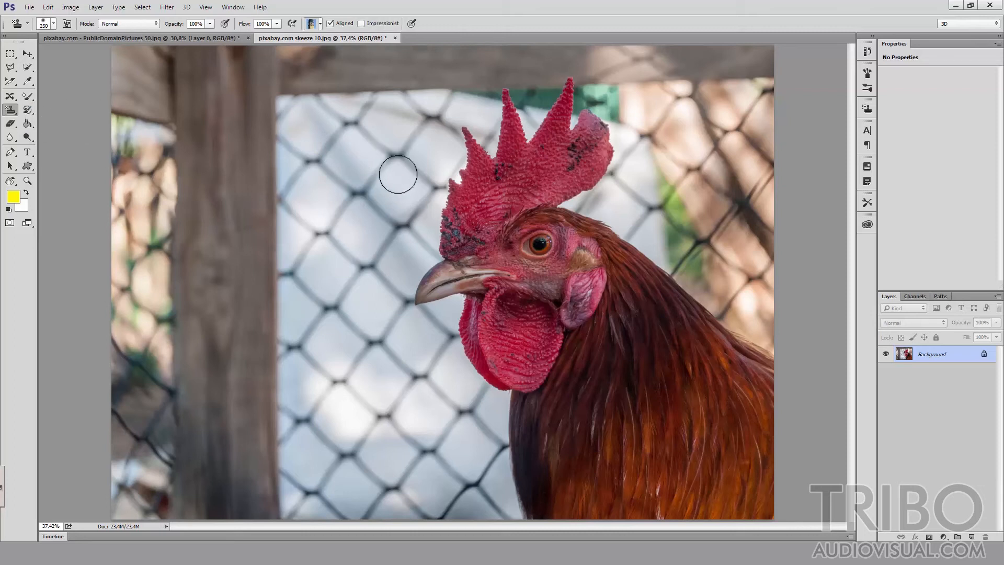
# Step: Choose the rooster-eye pattern and paint it over the background and head with the Pattern Stamp, reducing the brush to size 200
pyautogui.click(320, 25)
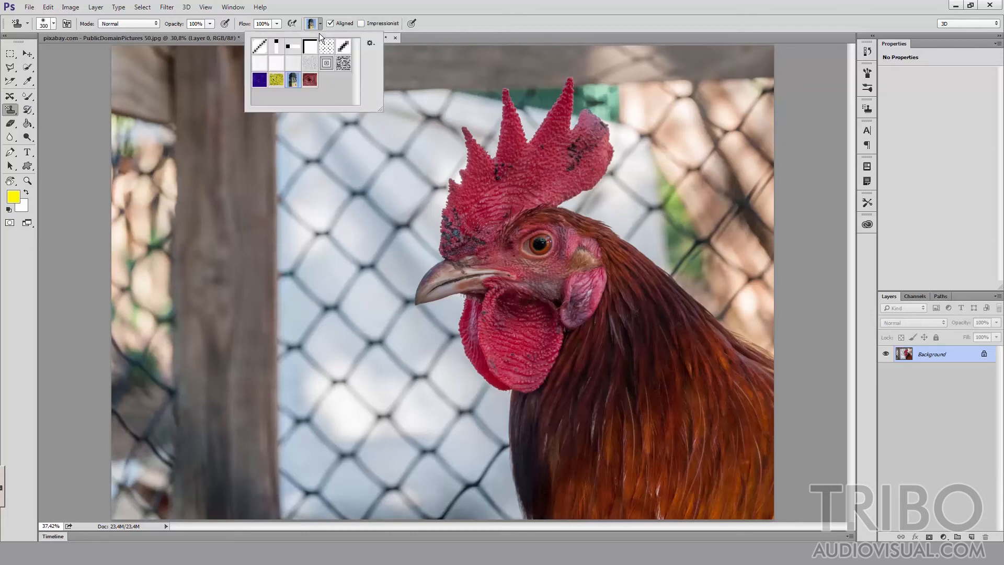
pyautogui.click(310, 80)
pyautogui.moveTo(302, 168)
pyautogui.mouseDown()
pyautogui.moveTo(259, 215)
pyautogui.moveTo(234, 179)
pyautogui.moveTo(215, 194)
pyautogui.moveTo(269, 182)
pyautogui.moveTo(314, 155)
pyautogui.moveTo(251, 139)
pyautogui.moveTo(222, 164)
pyautogui.moveTo(305, 148)
pyautogui.moveTo(372, 117)
pyautogui.moveTo(245, 191)
pyautogui.moveTo(232, 228)
pyautogui.moveTo(258, 254)
pyautogui.moveTo(243, 273)
pyautogui.moveTo(273, 254)
pyautogui.moveTo(246, 241)
pyautogui.moveTo(236, 153)
pyautogui.moveTo(274, 126)
pyautogui.moveTo(258, 96)
pyautogui.moveTo(190, 118)
pyautogui.moveTo(211, 160)
pyautogui.moveTo(328, 173)
pyautogui.moveTo(389, 167)
pyautogui.moveTo(402, 186)
pyautogui.moveTo(425, 178)
pyautogui.moveTo(486, 212)
pyautogui.moveTo(493, 242)
pyautogui.moveTo(533, 266)
pyautogui.moveTo(508, 321)
pyautogui.moveTo(420, 356)
pyautogui.moveTo(420, 265)
pyautogui.moveTo(331, 257)
pyautogui.mouseUp()
pyautogui.press('[')
pyautogui.press('[')
pyautogui.moveTo(277, 343)
pyautogui.mouseDown()
pyautogui.moveTo(249, 357)
pyautogui.moveTo(246, 390)
pyautogui.moveTo(419, 406)
pyautogui.moveTo(331, 298)
pyautogui.moveTo(262, 280)
pyautogui.moveTo(342, 331)
pyautogui.moveTo(199, 312)
pyautogui.mouseUp()
pyautogui.moveTo(348, 143)
pyautogui.mouseDown()
pyautogui.moveTo(379, 92)
pyautogui.moveTo(367, 119)
pyautogui.mouseUp()
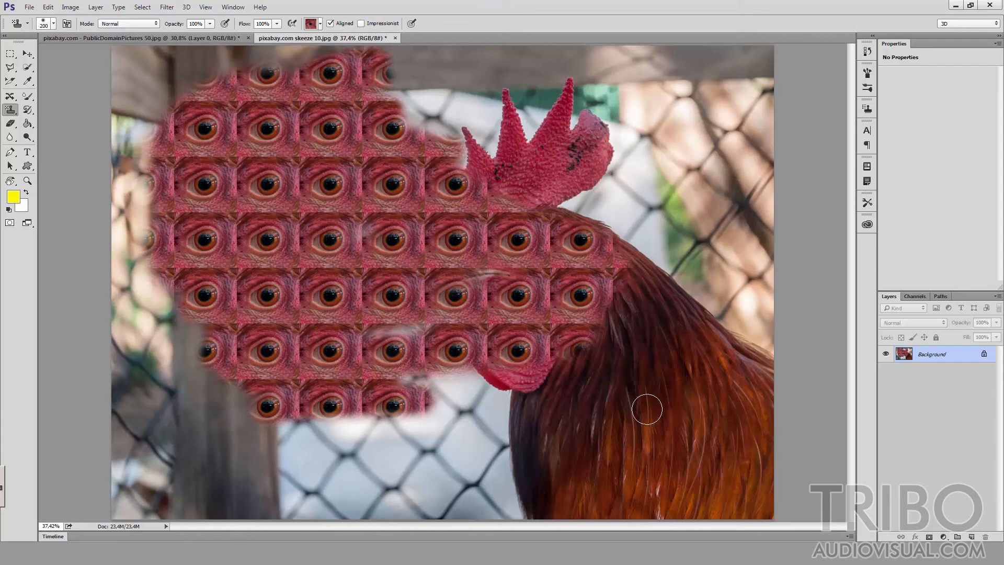
pyautogui.press('m')
pyautogui.moveTo(624, 382); pyautogui.dragTo(709, 476)
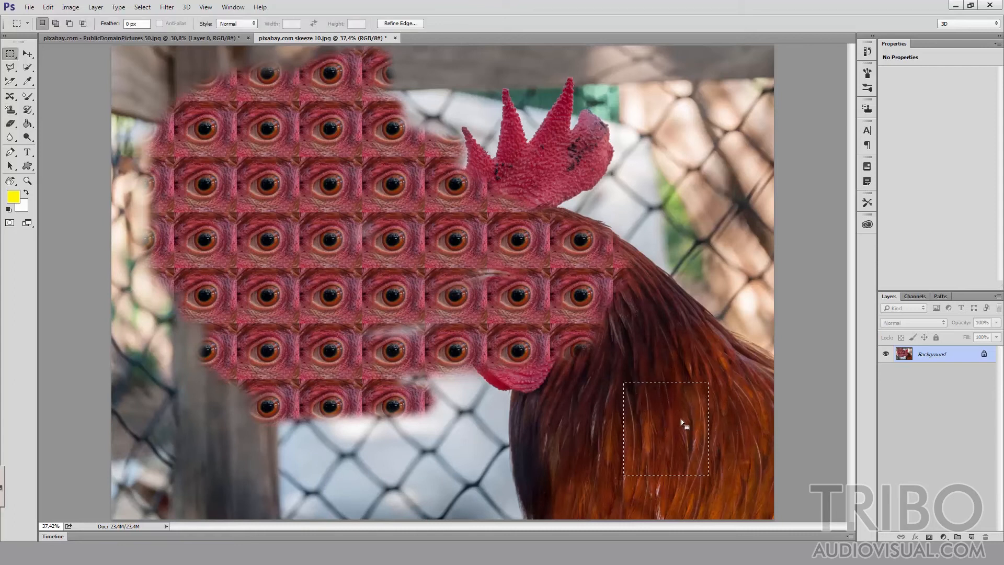
pyautogui.hotkey('ctrl', 'd')
# Step: Undo all the painted eye-pattern strokes and clear the remaining selection
pyautogui.hotkey('ctrl', 'alt', 'z')
pyautogui.hotkey('ctrl', 'alt', 'z')
pyautogui.hotkey('ctrl', 'alt', 'z')
pyautogui.hotkey('ctrl', 'alt', 'z')
pyautogui.hotkey('ctrl', 'alt', 'z')
pyautogui.hotkey('ctrl', 'alt', 'z')
pyautogui.hotkey('ctrl', 'd')
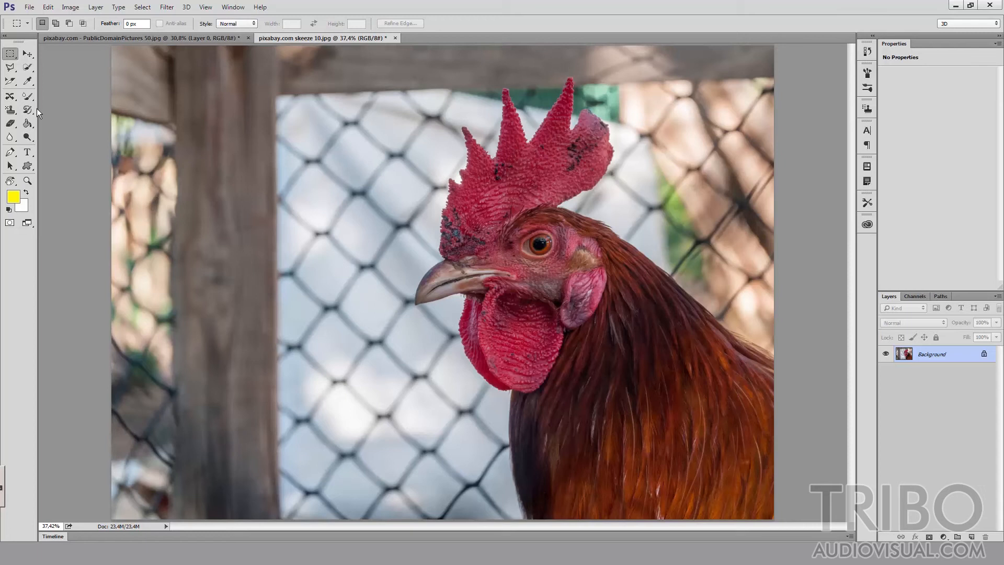
# Step: Activate the Art History Brush and convert the Background into a regular layer named Layer 0
pyautogui.moveTo(30, 109); pyautogui.dragTo(71, 117)
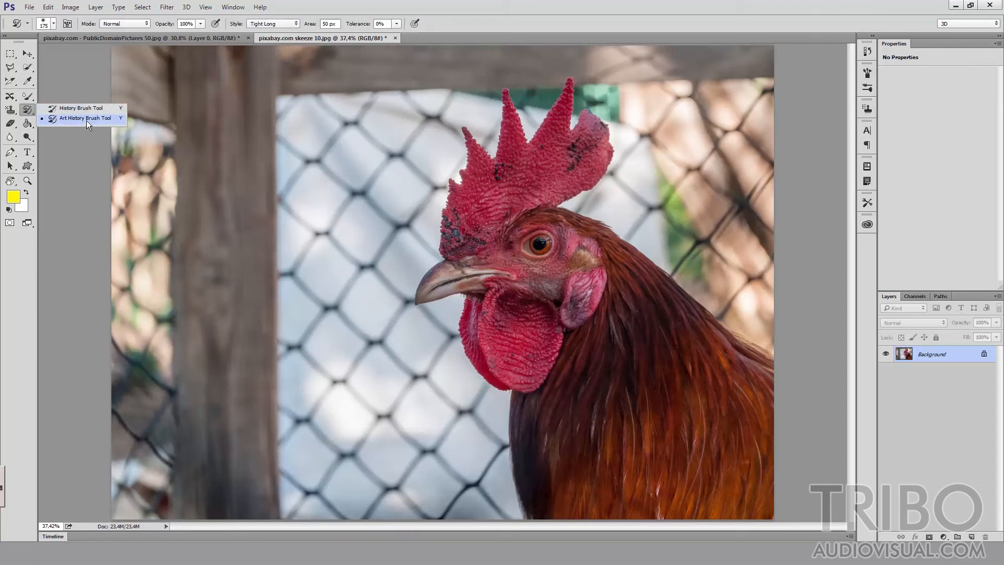
pyautogui.click(87, 120)
pyautogui.click(28, 112)
pyautogui.click(91, 120)
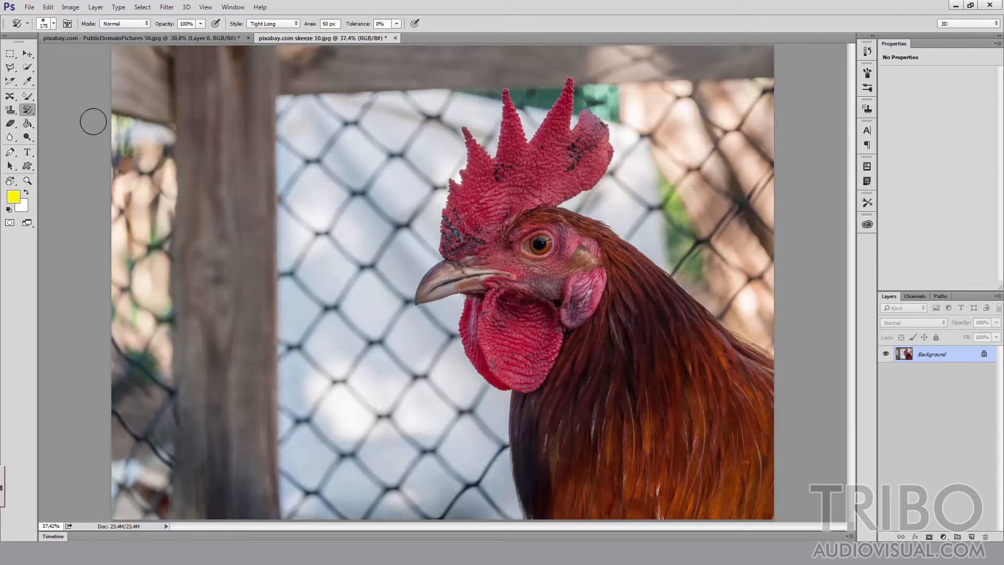
pyautogui.doubleClick(977, 356)
pyautogui.press('Return')
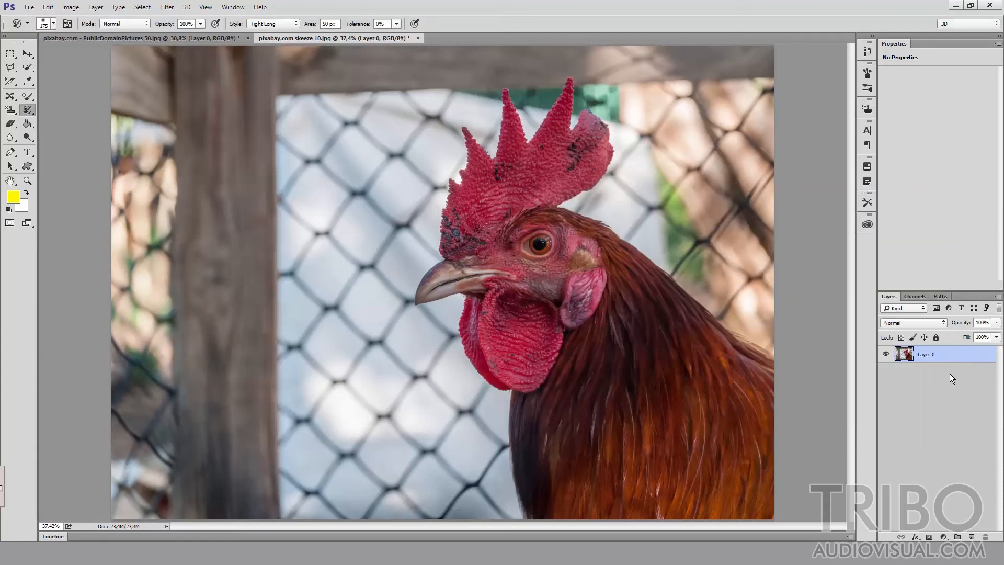
# Step: Duplicate the rooster layer and close the beach drink photo without saving it
pyautogui.hotkey('ctrl', 'j')
pyautogui.click(248, 38)
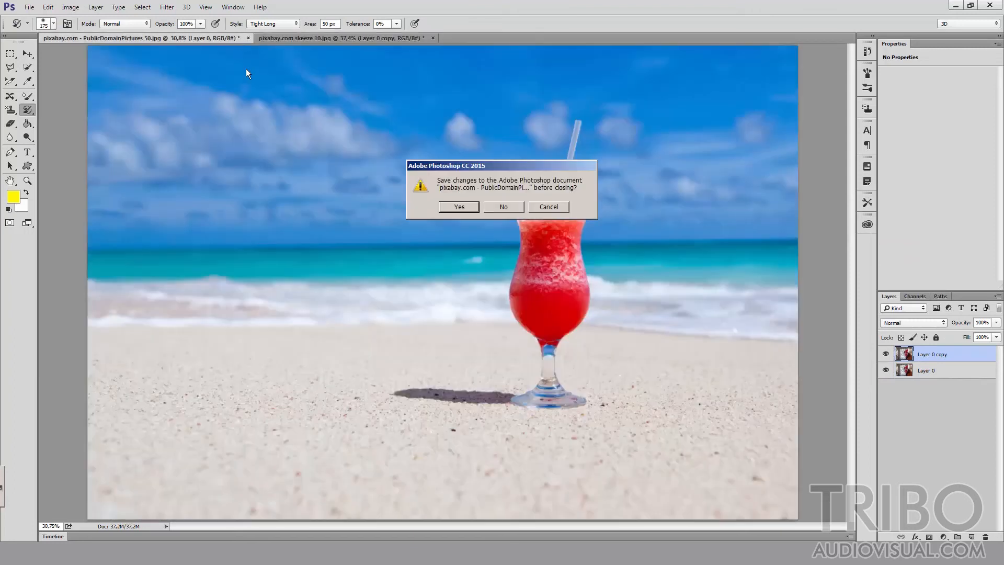
pyautogui.click(510, 207)
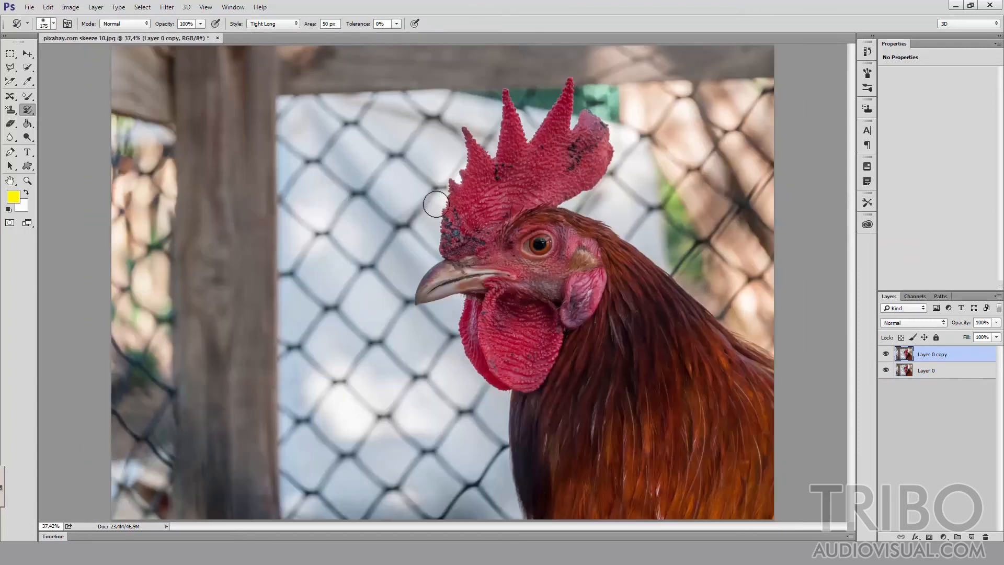
# Step: Add a new layer above the rooster copy, fill it with white, and return to the Art History Brush
pyautogui.click(32, 56)
pyautogui.click(28, 109)
pyautogui.click(971, 537)
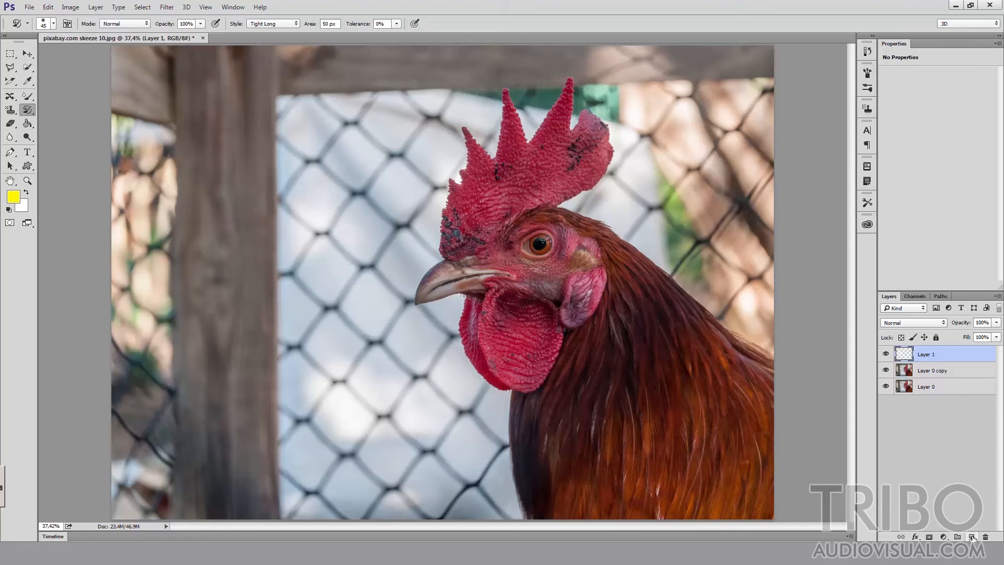
pyautogui.click(26, 192)
pyautogui.click(27, 124)
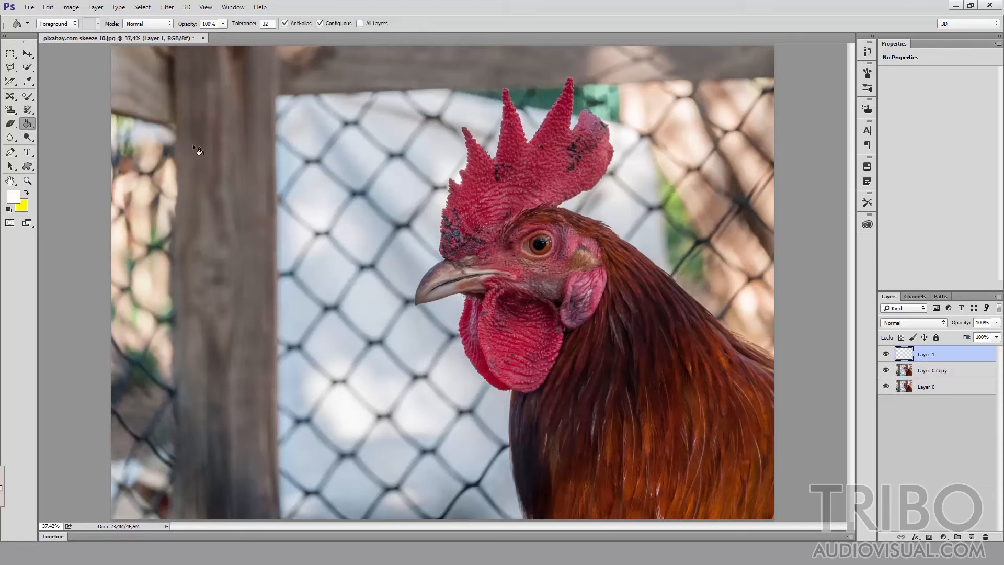
pyautogui.click(387, 174)
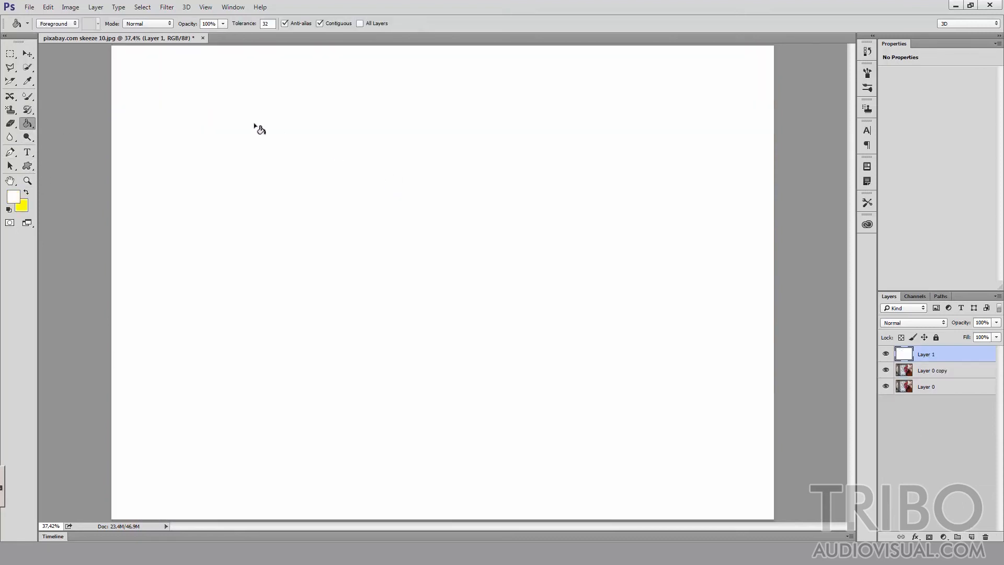
pyautogui.click(30, 108)
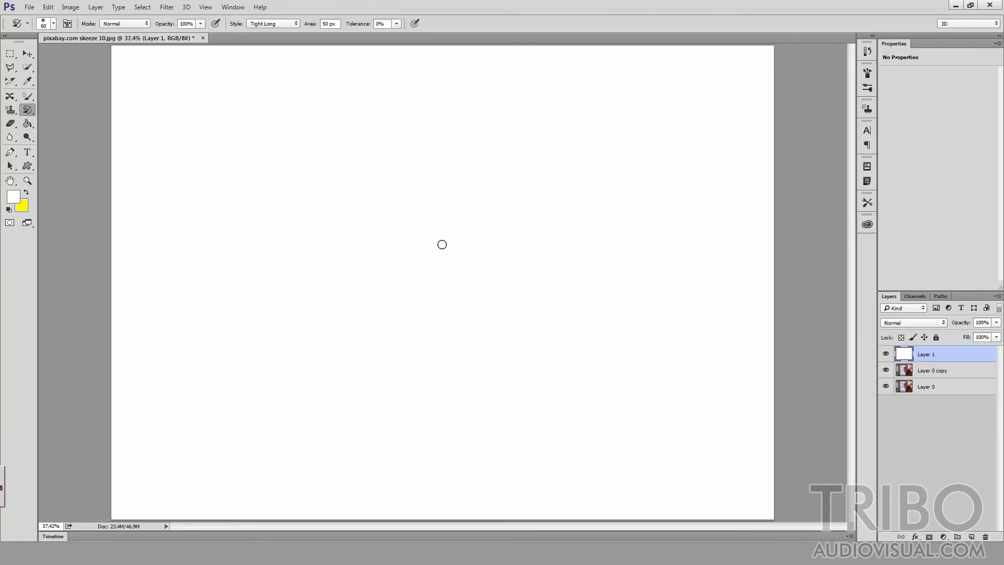
# Step: Try Art History Brush strokes in the Tight Long style on the white layer and undo them
pyautogui.moveTo(447, 245)
pyautogui.mouseDown()
pyautogui.moveTo(450, 209)
pyautogui.moveTo(496, 219)
pyautogui.moveTo(429, 246)
pyautogui.moveTo(497, 251)
pyautogui.moveTo(382, 282)
pyautogui.moveTo(403, 308)
pyautogui.moveTo(455, 251)
pyautogui.moveTo(564, 235)
pyautogui.moveTo(522, 261)
pyautogui.moveTo(602, 262)
pyautogui.moveTo(549, 183)
pyautogui.moveTo(623, 190)
pyautogui.moveTo(515, 166)
pyautogui.moveTo(554, 157)
pyautogui.moveTo(601, 251)
pyautogui.moveTo(611, 285)
pyautogui.moveTo(581, 325)
pyautogui.moveTo(622, 449)
pyautogui.moveTo(512, 471)
pyautogui.moveTo(474, 284)
pyautogui.moveTo(522, 245)
pyautogui.moveTo(633, 245)
pyautogui.moveTo(570, 180)
pyautogui.moveTo(502, 204)
pyautogui.mouseUp()
pyautogui.hotkey('ctrl', 'z')
pyautogui.moveTo(328, 166)
pyautogui.mouseDown()
pyautogui.moveTo(413, 191)
pyautogui.moveTo(360, 298)
pyautogui.moveTo(314, 324)
pyautogui.mouseUp()
pyautogui.hotkey('ctrl', 'z')
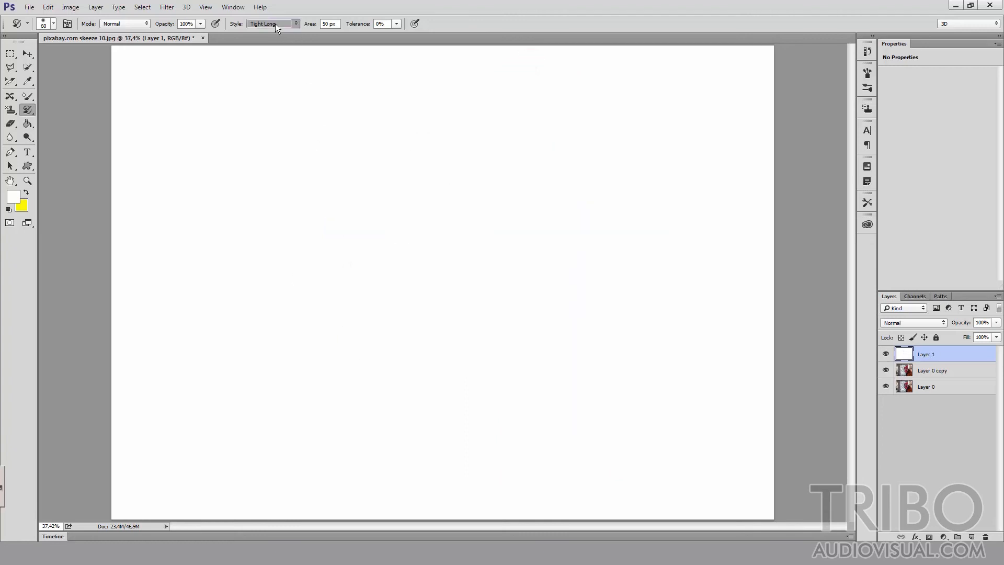
# Step: Try painting the rooster's head and body in the Tight Short style with a size 60 brush, and undo it
pyautogui.click(276, 26)
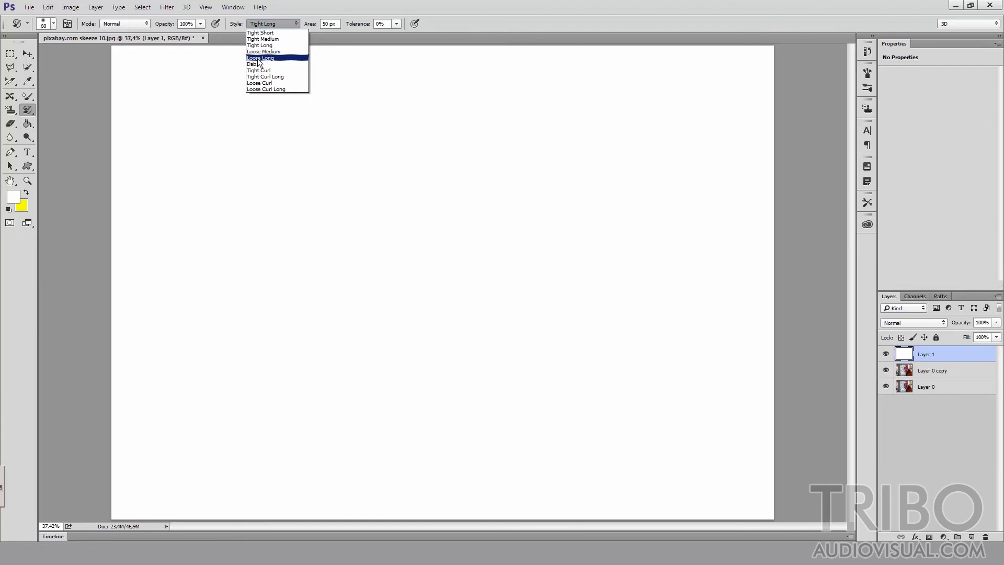
pyautogui.click(268, 34)
pyautogui.moveTo(481, 182)
pyautogui.mouseDown()
pyautogui.moveTo(503, 202)
pyautogui.moveTo(476, 214)
pyautogui.moveTo(483, 191)
pyautogui.moveTo(511, 183)
pyautogui.moveTo(532, 205)
pyautogui.moveTo(546, 233)
pyautogui.moveTo(517, 239)
pyautogui.moveTo(549, 219)
pyautogui.moveTo(560, 226)
pyautogui.moveTo(544, 249)
pyautogui.moveTo(510, 266)
pyautogui.moveTo(542, 289)
pyautogui.moveTo(496, 270)
pyautogui.moveTo(507, 267)
pyautogui.moveTo(552, 307)
pyautogui.moveTo(640, 288)
pyautogui.moveTo(597, 237)
pyautogui.moveTo(529, 244)
pyautogui.moveTo(517, 232)
pyautogui.moveTo(497, 248)
pyautogui.moveTo(494, 277)
pyautogui.moveTo(471, 278)
pyautogui.moveTo(464, 254)
pyautogui.moveTo(464, 269)
pyautogui.moveTo(541, 281)
pyautogui.moveTo(510, 287)
pyautogui.moveTo(583, 290)
pyautogui.moveTo(521, 278)
pyautogui.moveTo(533, 230)
pyautogui.moveTo(556, 199)
pyautogui.moveTo(613, 200)
pyautogui.moveTo(618, 272)
pyautogui.moveTo(645, 310)
pyautogui.moveTo(548, 346)
pyautogui.moveTo(499, 343)
pyautogui.moveTo(573, 343)
pyautogui.moveTo(565, 323)
pyautogui.moveTo(598, 269)
pyautogui.moveTo(598, 230)
pyautogui.moveTo(588, 201)
pyautogui.moveTo(409, 230)
pyautogui.moveTo(424, 248)
pyautogui.moveTo(411, 252)
pyautogui.moveTo(505, 277)
pyautogui.moveTo(471, 289)
pyautogui.moveTo(470, 309)
pyautogui.moveTo(455, 310)
pyautogui.moveTo(475, 284)
pyautogui.moveTo(426, 239)
pyautogui.moveTo(465, 190)
pyautogui.moveTo(575, 225)
pyautogui.moveTo(471, 282)
pyautogui.moveTo(522, 324)
pyautogui.moveTo(671, 308)
pyautogui.moveTo(617, 387)
pyautogui.moveTo(690, 402)
pyautogui.moveTo(555, 408)
pyautogui.moveTo(549, 465)
pyautogui.moveTo(680, 460)
pyautogui.moveTo(716, 303)
pyautogui.moveTo(586, 191)
pyautogui.moveTo(607, 173)
pyautogui.mouseUp()
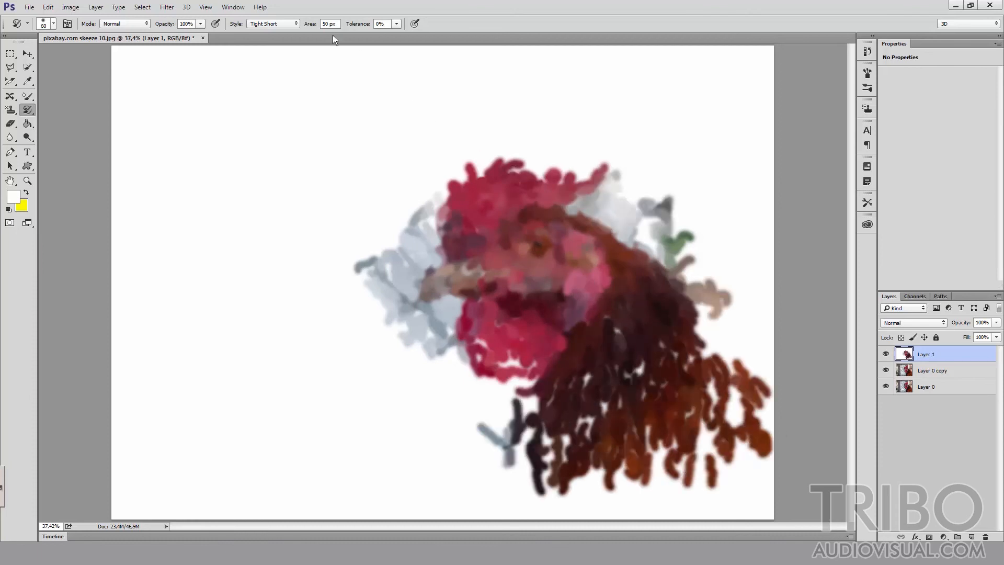
pyautogui.hotkey('ctrl', 'z')
# Step: Paint the eye and beak in the Dab style at brush size 30, and a spiral over the wooden post at size 90
pyautogui.click(285, 23)
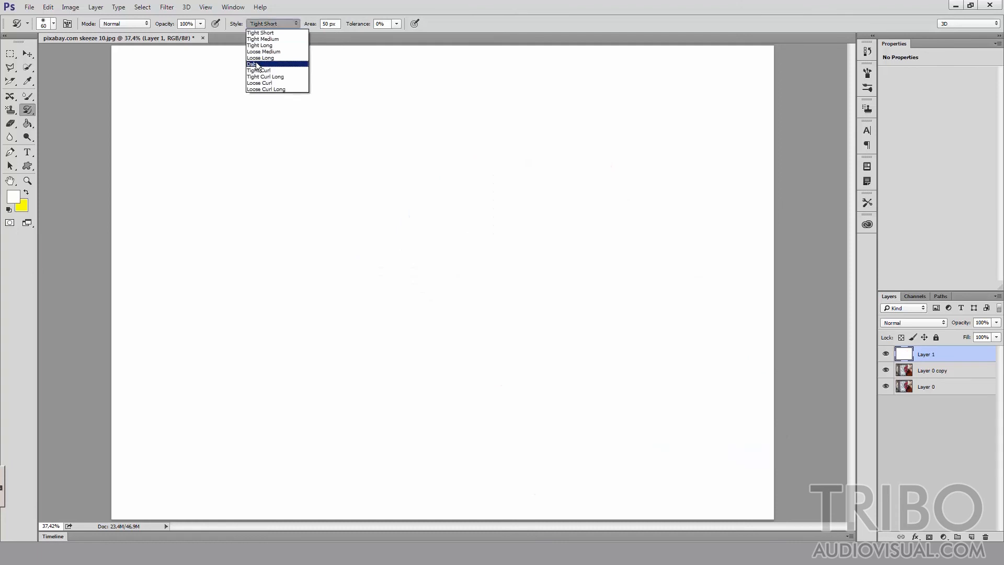
pyautogui.click(277, 63)
pyautogui.moveTo(551, 242)
pyautogui.mouseDown()
pyautogui.moveTo(540, 236)
pyautogui.moveTo(545, 246)
pyautogui.moveTo(524, 259)
pyautogui.moveTo(500, 251)
pyautogui.moveTo(472, 270)
pyautogui.moveTo(478, 279)
pyautogui.moveTo(454, 281)
pyautogui.mouseUp()
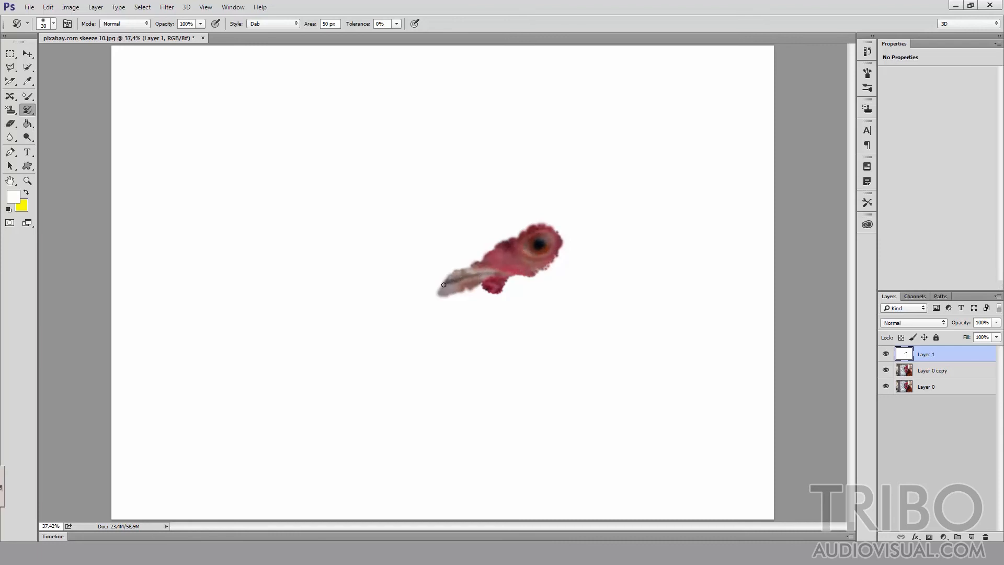
pyautogui.moveTo(433, 291)
pyautogui.mouseDown()
pyautogui.moveTo(468, 273)
pyautogui.moveTo(433, 271)
pyautogui.moveTo(416, 284)
pyautogui.moveTo(503, 238)
pyautogui.moveTo(524, 239)
pyautogui.mouseUp()
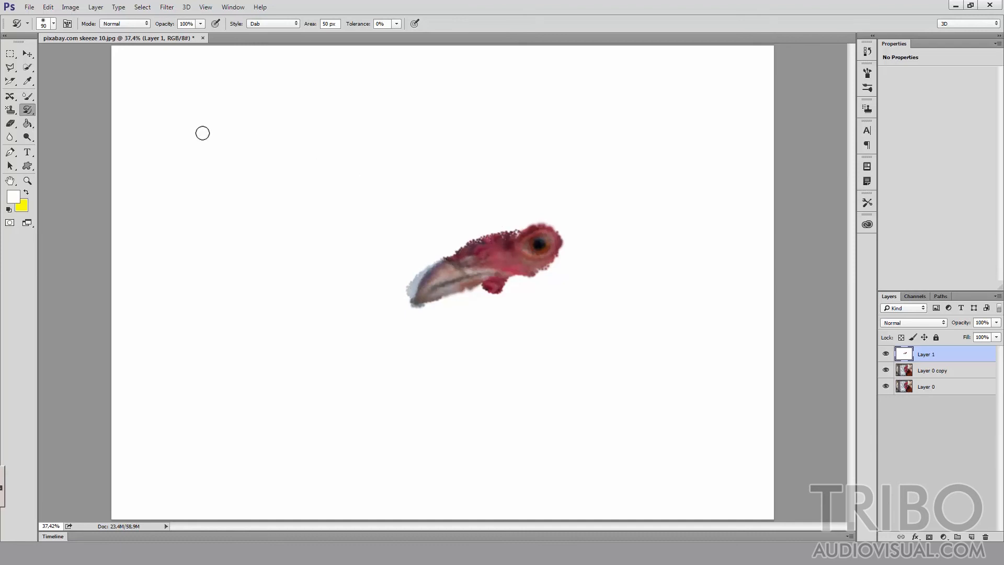
pyautogui.moveTo(202, 131)
pyautogui.mouseDown()
pyautogui.moveTo(208, 163)
pyautogui.moveTo(186, 134)
pyautogui.moveTo(230, 120)
pyautogui.moveTo(226, 166)
pyautogui.mouseUp()
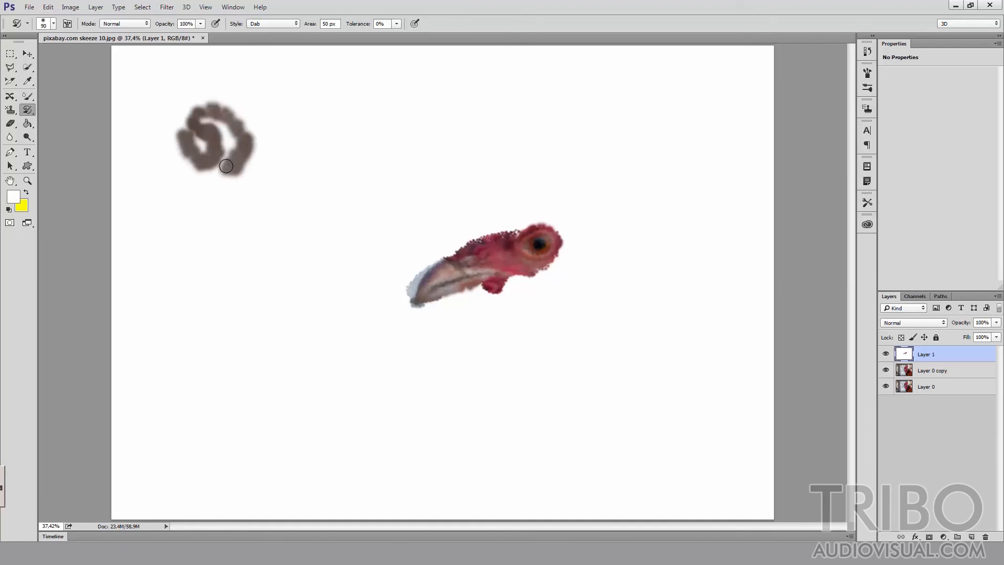
# Step: Paint in the Tight Medium style over the post, then over the fence, wattle and comb with a size 15 brush
pyautogui.click(268, 25)
pyautogui.click(267, 41)
pyautogui.moveTo(190, 234)
pyautogui.mouseDown()
pyautogui.moveTo(211, 264)
pyautogui.moveTo(179, 245)
pyautogui.moveTo(186, 210)
pyautogui.mouseUp()
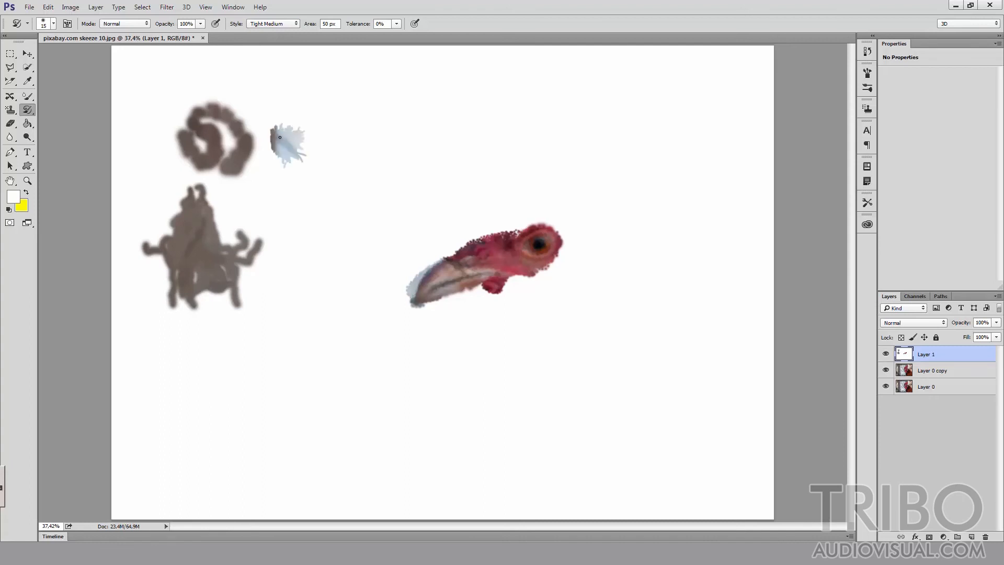
pyautogui.moveTo(284, 156)
pyautogui.mouseDown()
pyautogui.moveTo(277, 121)
pyautogui.moveTo(299, 136)
pyautogui.moveTo(285, 115)
pyautogui.moveTo(280, 134)
pyautogui.moveTo(304, 125)
pyautogui.mouseUp()
pyautogui.moveTo(534, 303)
pyautogui.mouseDown()
pyautogui.moveTo(565, 291)
pyautogui.moveTo(556, 273)
pyautogui.moveTo(517, 275)
pyautogui.moveTo(586, 318)
pyautogui.moveTo(659, 313)
pyautogui.moveTo(652, 256)
pyautogui.moveTo(605, 184)
pyautogui.moveTo(516, 187)
pyautogui.moveTo(546, 155)
pyautogui.moveTo(585, 159)
pyautogui.moveTo(532, 168)
pyautogui.moveTo(542, 174)
pyautogui.moveTo(562, 156)
pyautogui.moveTo(503, 172)
pyautogui.moveTo(497, 199)
pyautogui.mouseUp()
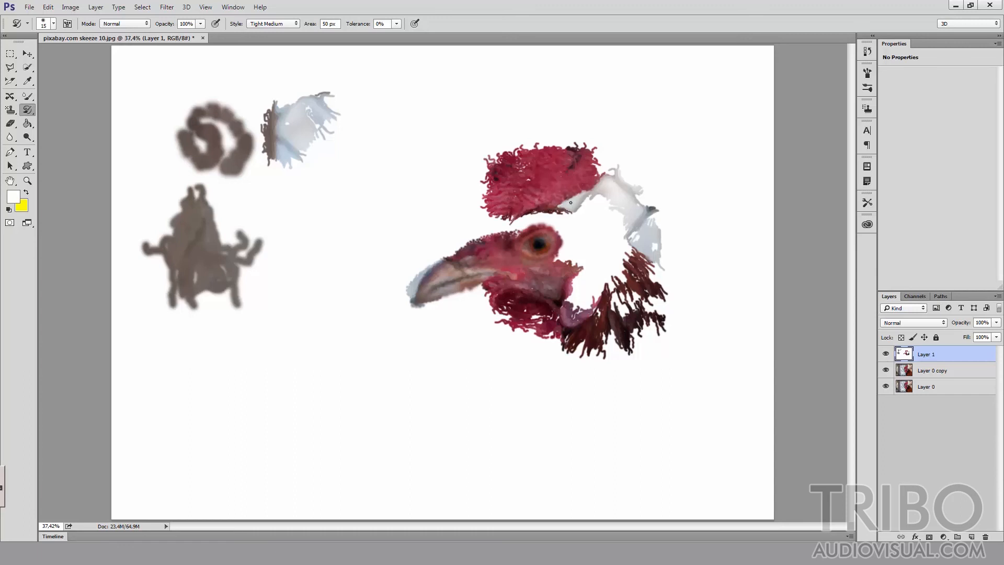
# Step: Cover the rest of the comb, the background and the body in the Tight Medium style, enlarging the brush up to size 150
pyautogui.moveTo(586, 187)
pyautogui.mouseDown()
pyautogui.moveTo(609, 171)
pyautogui.moveTo(572, 119)
pyautogui.moveTo(528, 116)
pyautogui.moveTo(478, 139)
pyautogui.moveTo(445, 125)
pyautogui.moveTo(441, 227)
pyautogui.moveTo(447, 218)
pyautogui.moveTo(584, 215)
pyautogui.moveTo(464, 120)
pyautogui.moveTo(519, 92)
pyautogui.moveTo(612, 92)
pyautogui.moveTo(630, 200)
pyautogui.moveTo(598, 243)
pyautogui.moveTo(684, 268)
pyautogui.moveTo(584, 296)
pyautogui.moveTo(564, 228)
pyautogui.moveTo(414, 248)
pyautogui.moveTo(397, 240)
pyautogui.moveTo(385, 254)
pyautogui.moveTo(426, 149)
pyautogui.moveTo(492, 81)
pyautogui.moveTo(394, 129)
pyautogui.moveTo(348, 266)
pyautogui.moveTo(406, 139)
pyautogui.moveTo(312, 246)
pyautogui.moveTo(391, 148)
pyautogui.moveTo(301, 189)
pyautogui.moveTo(387, 108)
pyautogui.moveTo(339, 100)
pyautogui.moveTo(307, 78)
pyautogui.moveTo(185, 86)
pyautogui.moveTo(195, 43)
pyautogui.moveTo(120, 69)
pyautogui.moveTo(111, 103)
pyautogui.moveTo(136, 373)
pyautogui.moveTo(130, 498)
pyautogui.moveTo(201, 509)
pyautogui.moveTo(653, 510)
pyautogui.moveTo(714, 501)
pyautogui.moveTo(553, 503)
pyautogui.moveTo(823, 496)
pyautogui.moveTo(662, 519)
pyautogui.moveTo(445, 494)
pyautogui.moveTo(509, 489)
pyautogui.moveTo(334, 500)
pyautogui.moveTo(310, 479)
pyautogui.moveTo(192, 291)
pyautogui.moveTo(219, 339)
pyautogui.moveTo(234, 178)
pyautogui.moveTo(261, 75)
pyautogui.moveTo(611, 53)
pyautogui.moveTo(776, 63)
pyautogui.moveTo(760, 165)
pyautogui.moveTo(634, 81)
pyautogui.moveTo(278, 224)
pyautogui.moveTo(272, 109)
pyautogui.mouseUp()
pyautogui.press(']')
pyautogui.press(']')
pyautogui.press(']')
pyautogui.press(']')
pyautogui.press(']')
pyautogui.press(']')
pyautogui.press(']')
pyautogui.press(']')
pyautogui.press(']')
pyautogui.press(']')
pyautogui.press(']')
pyautogui.press(']')
pyautogui.press(']')
pyautogui.press(']')
pyautogui.press(']')
pyautogui.press('[')
pyautogui.press('[')
pyautogui.press('[')
pyautogui.press('[')
# Step: Paint Tight Curl strokes over the fence at size 150 and across the wattle and chest at size 20
pyautogui.click(272, 24)
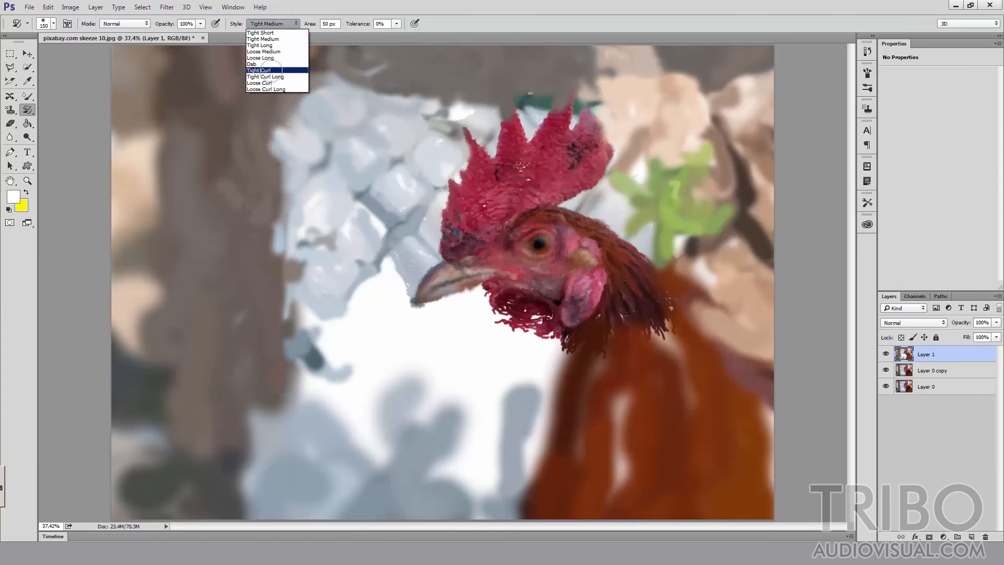
pyautogui.click(272, 70)
pyautogui.moveTo(338, 321); pyautogui.dragTo(314, 320)
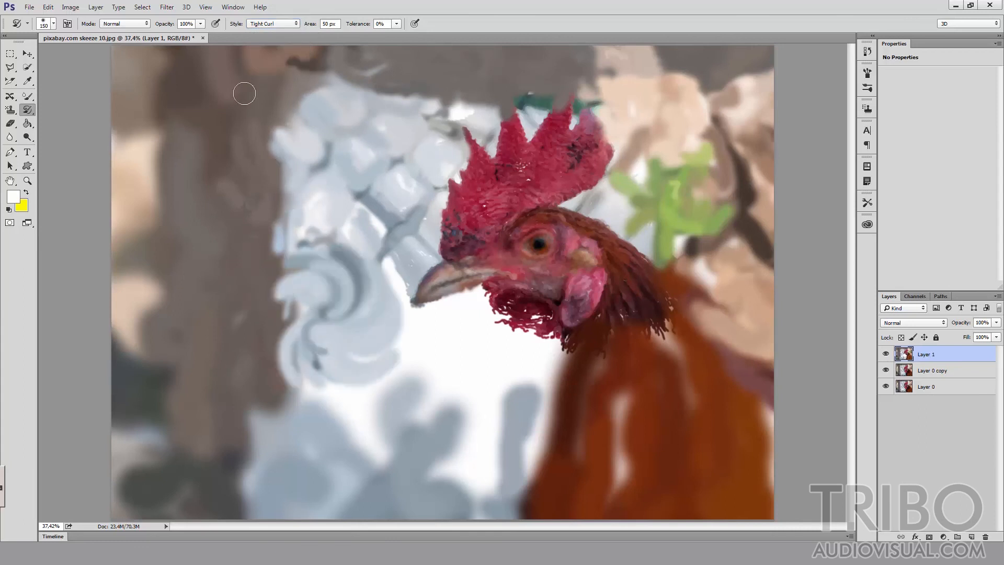
pyautogui.moveTo(426, 363)
pyautogui.mouseDown()
pyautogui.moveTo(467, 379)
pyautogui.moveTo(453, 397)
pyautogui.moveTo(465, 398)
pyautogui.moveTo(684, 336)
pyautogui.moveTo(730, 410)
pyautogui.moveTo(733, 461)
pyautogui.moveTo(701, 481)
pyautogui.mouseUp()
# Step: Refine the beak, wattle and nearby fence wires in the Dab style, starting with a size 20 brush
pyautogui.click(273, 23)
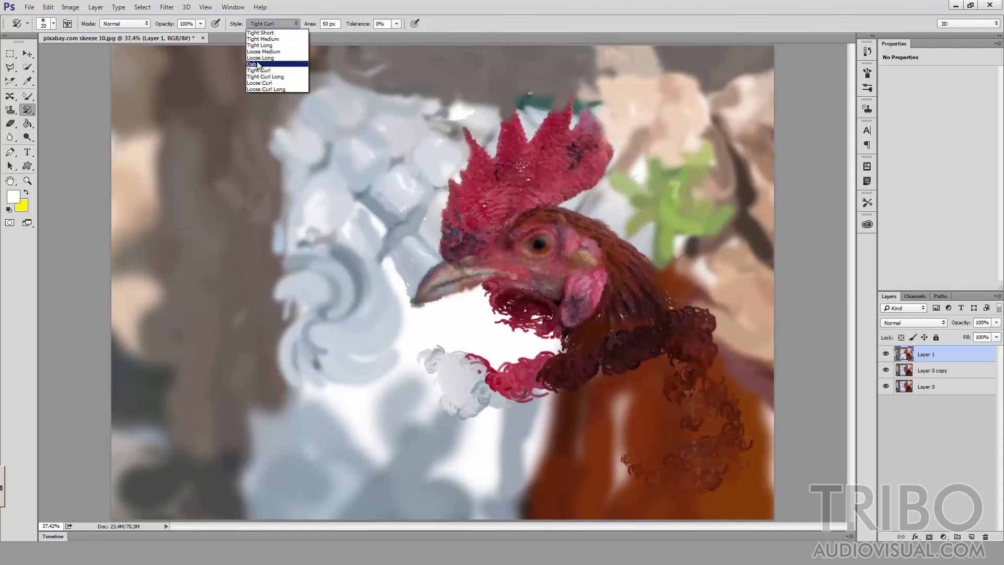
pyautogui.click(264, 63)
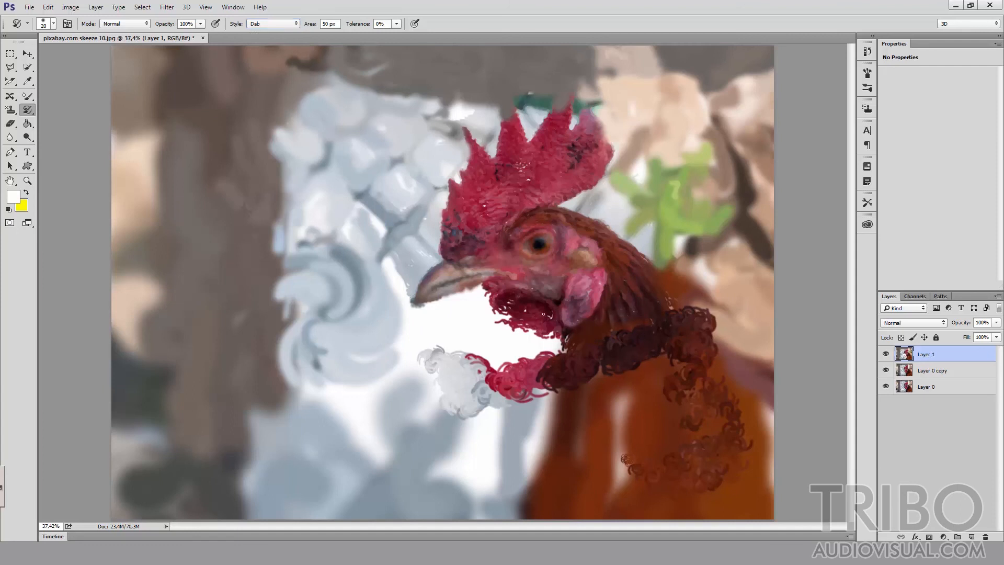
pyautogui.moveTo(483, 309)
pyautogui.mouseDown()
pyautogui.moveTo(491, 288)
pyautogui.moveTo(408, 312)
pyautogui.moveTo(400, 297)
pyautogui.moveTo(430, 251)
pyautogui.mouseUp()
pyautogui.moveTo(387, 282)
pyautogui.mouseDown()
pyautogui.moveTo(379, 301)
pyautogui.moveTo(392, 258)
pyautogui.moveTo(372, 253)
pyautogui.moveTo(392, 255)
pyautogui.mouseUp()
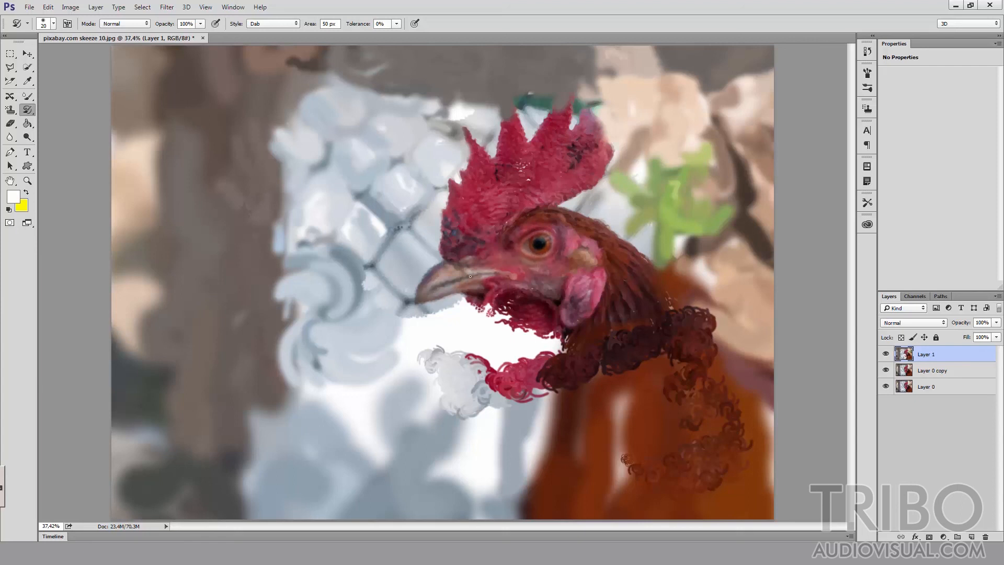
pyautogui.moveTo(467, 295)
pyautogui.mouseDown()
pyautogui.moveTo(491, 325)
pyautogui.moveTo(495, 301)
pyautogui.moveTo(516, 299)
pyautogui.moveTo(510, 327)
pyautogui.moveTo(530, 326)
pyautogui.moveTo(542, 343)
pyautogui.moveTo(500, 344)
pyautogui.moveTo(505, 331)
pyautogui.moveTo(476, 336)
pyautogui.moveTo(467, 326)
pyautogui.moveTo(482, 364)
pyautogui.moveTo(489, 347)
pyautogui.moveTo(507, 358)
pyautogui.moveTo(525, 336)
pyautogui.moveTo(543, 338)
pyautogui.moveTo(551, 354)
pyautogui.moveTo(544, 347)
pyautogui.moveTo(503, 371)
pyautogui.moveTo(461, 331)
pyautogui.moveTo(473, 321)
pyautogui.moveTo(454, 356)
pyautogui.moveTo(432, 343)
pyautogui.moveTo(441, 312)
pyautogui.moveTo(417, 344)
pyautogui.moveTo(395, 338)
pyautogui.moveTo(415, 317)
pyautogui.moveTo(421, 338)
pyautogui.moveTo(402, 359)
pyautogui.mouseUp()
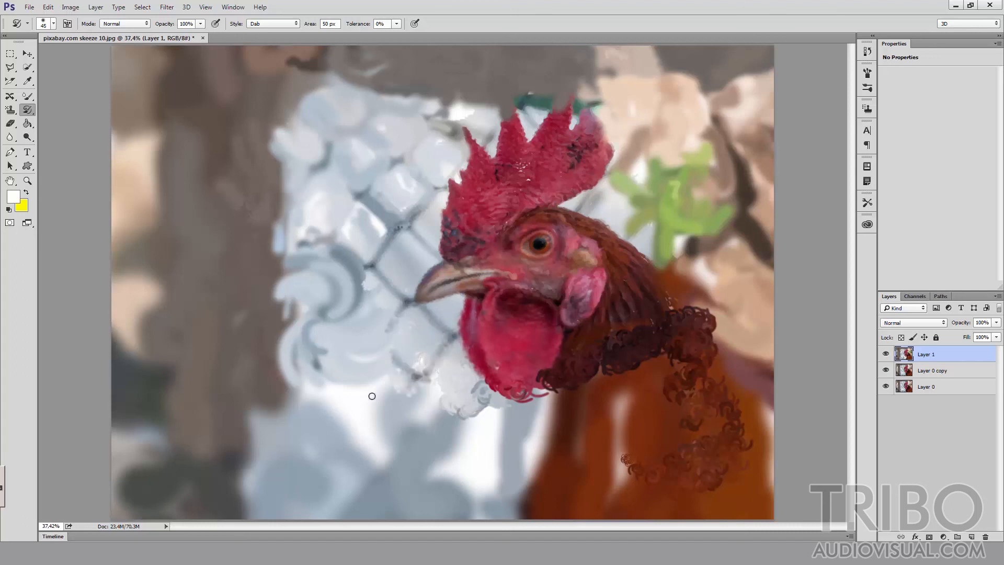
# Step: Dab over the pale gaps in the lower fence and the chest's front edge, enlarging the brush to size 90
pyautogui.moveTo(361, 387)
pyautogui.mouseDown()
pyautogui.moveTo(381, 395)
pyautogui.moveTo(353, 412)
pyautogui.moveTo(355, 387)
pyautogui.moveTo(337, 405)
pyautogui.moveTo(289, 392)
pyautogui.moveTo(306, 370)
pyautogui.moveTo(351, 419)
pyautogui.moveTo(333, 423)
pyautogui.moveTo(405, 404)
pyautogui.moveTo(419, 415)
pyautogui.moveTo(392, 385)
pyautogui.moveTo(424, 363)
pyautogui.moveTo(430, 434)
pyautogui.moveTo(466, 423)
pyautogui.moveTo(459, 442)
pyautogui.moveTo(471, 397)
pyautogui.moveTo(486, 408)
pyautogui.moveTo(488, 448)
pyautogui.moveTo(440, 488)
pyautogui.moveTo(468, 465)
pyautogui.moveTo(506, 463)
pyautogui.moveTo(444, 522)
pyautogui.moveTo(423, 471)
pyautogui.moveTo(483, 504)
pyautogui.moveTo(486, 534)
pyautogui.moveTo(559, 399)
pyautogui.moveTo(542, 403)
pyautogui.moveTo(558, 392)
pyautogui.moveTo(512, 523)
pyautogui.mouseUp()
pyautogui.press(']')
pyautogui.press(']')
pyautogui.press(']')
pyautogui.press(']')
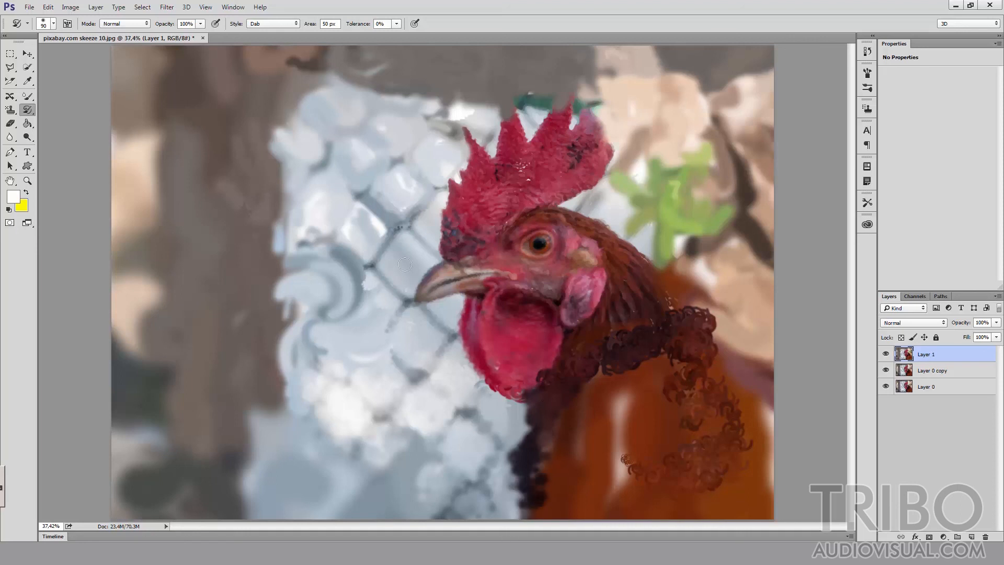
# Step: Paint the neck feathers below the ear lobe in the Loose Medium style, reducing the brush to size 15
pyautogui.click(249, 24)
pyautogui.click(278, 52)
pyautogui.moveTo(626, 410); pyautogui.dragTo(630, 369)
pyautogui.press('[')
pyautogui.press('[')
pyautogui.press('[')
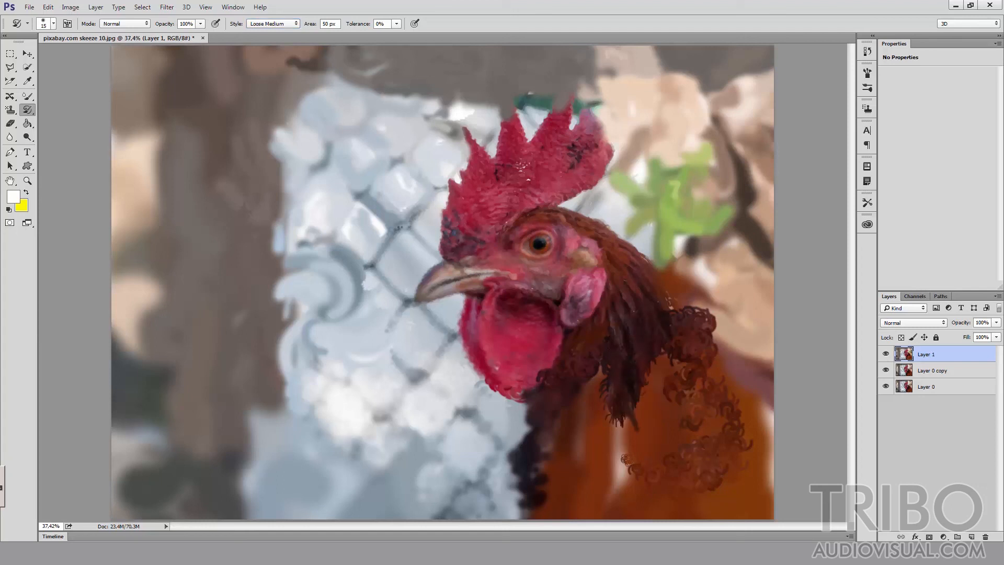
# Step: Cover the chest, body and back feathers with size 15 Loose Medium strokes
pyautogui.moveTo(593, 375)
pyautogui.mouseDown()
pyautogui.moveTo(584, 448)
pyautogui.moveTo(523, 495)
pyautogui.moveTo(663, 516)
pyautogui.mouseUp()
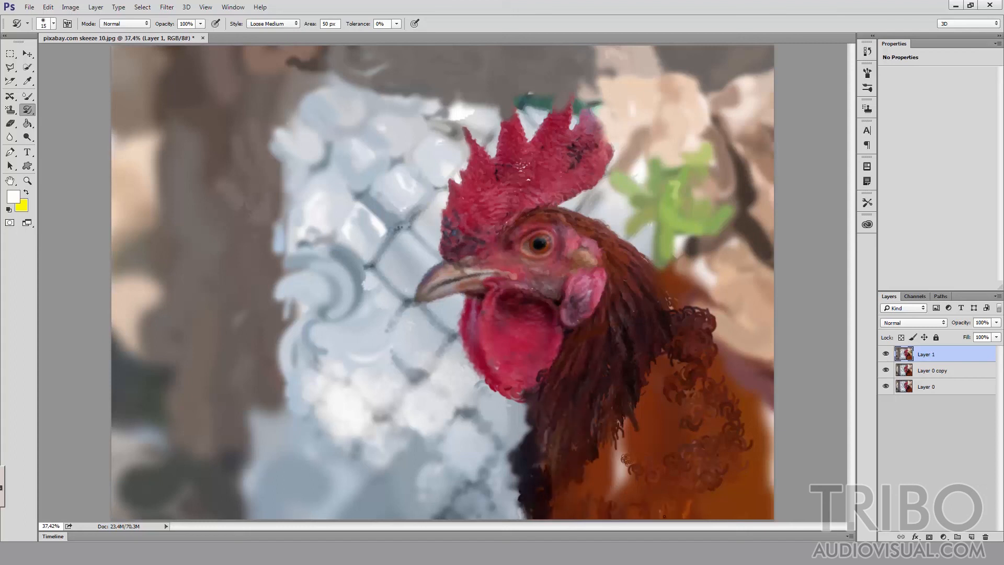
pyautogui.moveTo(723, 524)
pyautogui.mouseDown()
pyautogui.moveTo(766, 492)
pyautogui.moveTo(750, 418)
pyautogui.moveTo(702, 398)
pyautogui.moveTo(719, 335)
pyautogui.moveTo(663, 265)
pyautogui.moveTo(680, 301)
pyautogui.moveTo(659, 377)
pyautogui.moveTo(674, 418)
pyautogui.moveTo(720, 442)
pyautogui.moveTo(643, 445)
pyautogui.moveTo(612, 460)
pyautogui.moveTo(662, 479)
pyautogui.moveTo(648, 452)
pyautogui.moveTo(708, 491)
pyautogui.moveTo(748, 447)
pyautogui.mouseUp()
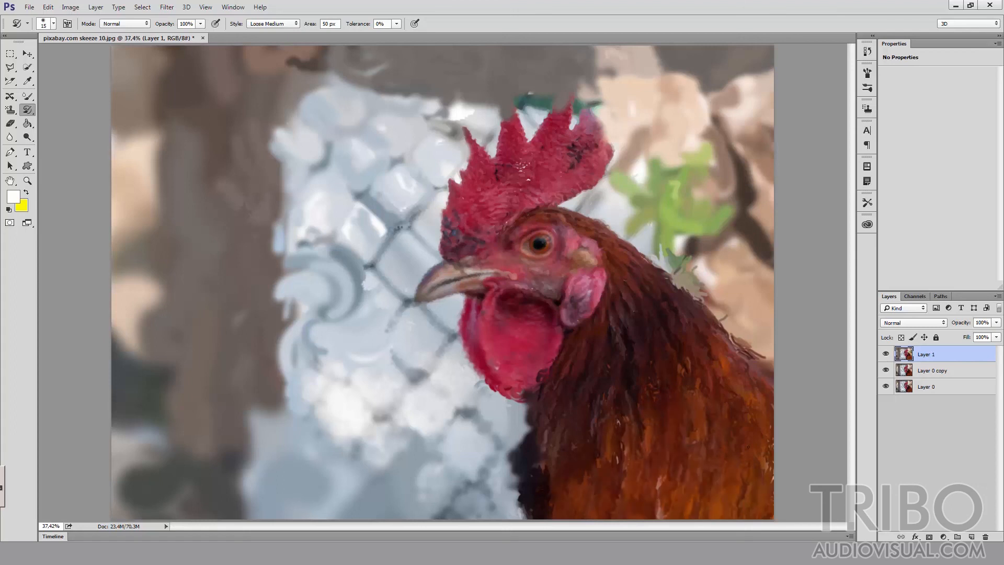
pyautogui.moveTo(652, 418)
pyautogui.mouseDown()
pyautogui.moveTo(724, 435)
pyautogui.moveTo(603, 492)
pyautogui.moveTo(681, 491)
pyautogui.moveTo(643, 517)
pyautogui.moveTo(631, 444)
pyautogui.moveTo(620, 479)
pyautogui.moveTo(680, 512)
pyautogui.moveTo(657, 485)
pyautogui.moveTo(657, 503)
pyautogui.moveTo(651, 490)
pyautogui.moveTo(641, 510)
pyautogui.mouseUp()
pyautogui.moveTo(547, 435)
pyautogui.mouseDown()
pyautogui.moveTo(515, 513)
pyautogui.moveTo(502, 444)
pyautogui.moveTo(515, 422)
pyautogui.moveTo(508, 477)
pyautogui.mouseUp()
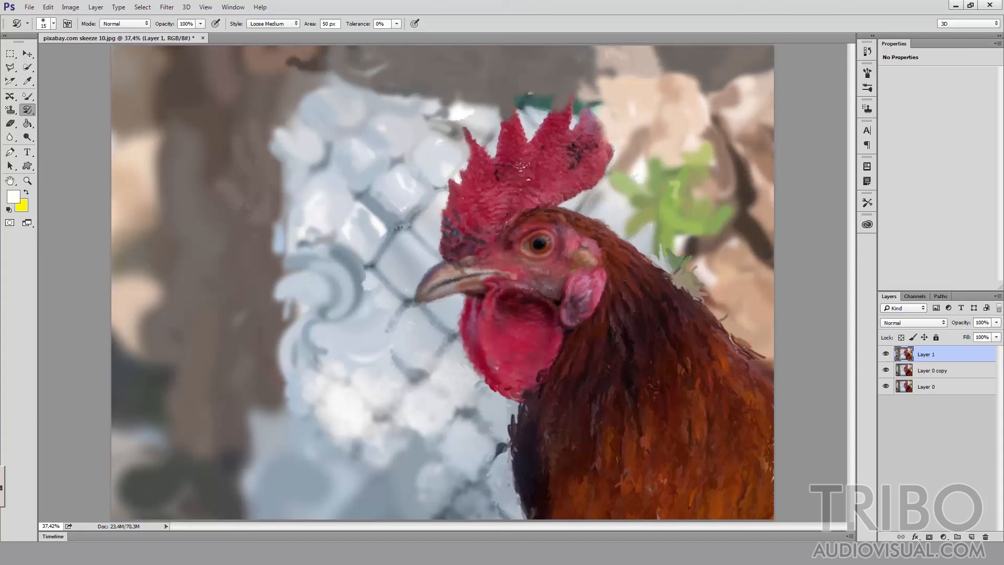
# Step: Refine the edges of the body, wattle and comb and the adjoining fence wires with a smaller Loose Medium brush
pyautogui.press('[')
pyautogui.moveTo(743, 421)
pyautogui.mouseDown()
pyautogui.moveTo(753, 366)
pyautogui.moveTo(695, 282)
pyautogui.moveTo(642, 173)
pyautogui.moveTo(742, 324)
pyautogui.moveTo(617, 104)
pyautogui.moveTo(502, 100)
pyautogui.moveTo(424, 273)
pyautogui.moveTo(497, 418)
pyautogui.moveTo(528, 515)
pyautogui.mouseUp()
pyautogui.press('[')
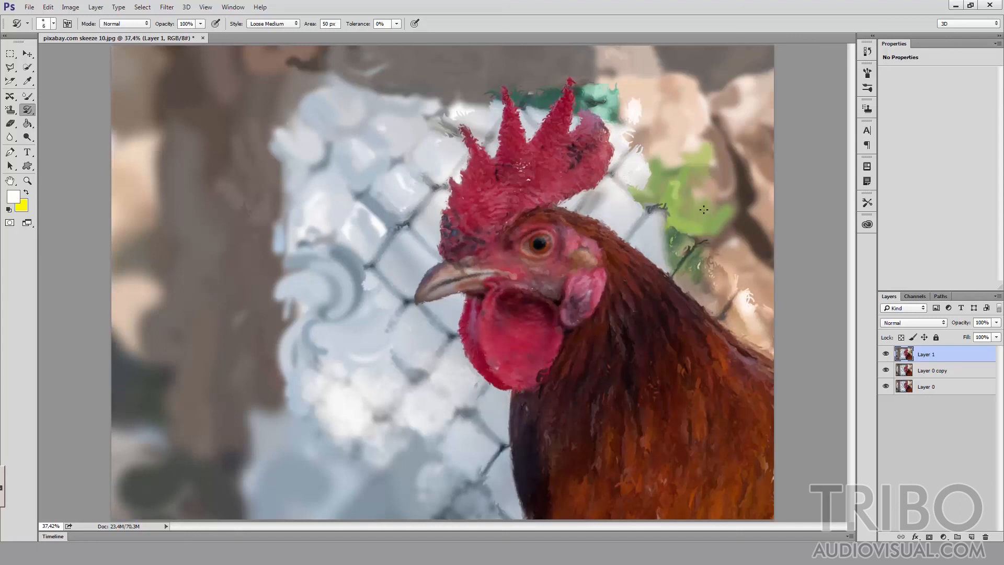
# Step: Repaint the green foliage and the fence wires behind the rooster's neck with small Loose Medium strokes
pyautogui.moveTo(699, 233)
pyautogui.mouseDown()
pyautogui.moveTo(765, 254)
pyautogui.moveTo(732, 259)
pyautogui.moveTo(675, 229)
pyautogui.mouseUp()
pyautogui.press('[')
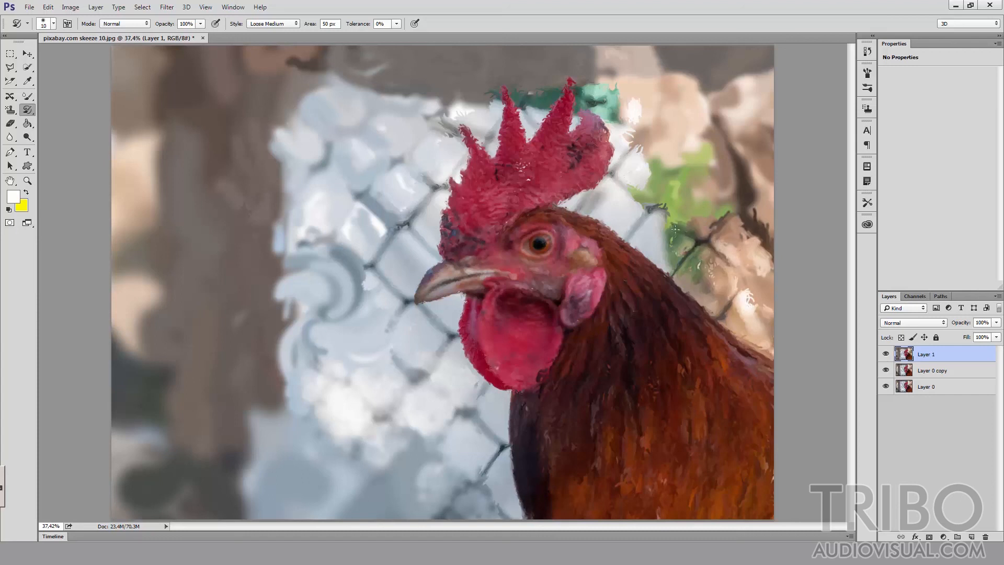
pyautogui.moveTo(717, 267); pyautogui.dragTo(787, 294)
pyautogui.moveTo(730, 261)
pyautogui.mouseDown()
pyautogui.moveTo(644, 191)
pyautogui.moveTo(650, 181)
pyautogui.moveTo(638, 188)
pyautogui.moveTo(676, 166)
pyautogui.moveTo(684, 176)
pyautogui.moveTo(667, 198)
pyautogui.moveTo(697, 194)
pyautogui.moveTo(689, 215)
pyautogui.moveTo(763, 230)
pyautogui.mouseUp()
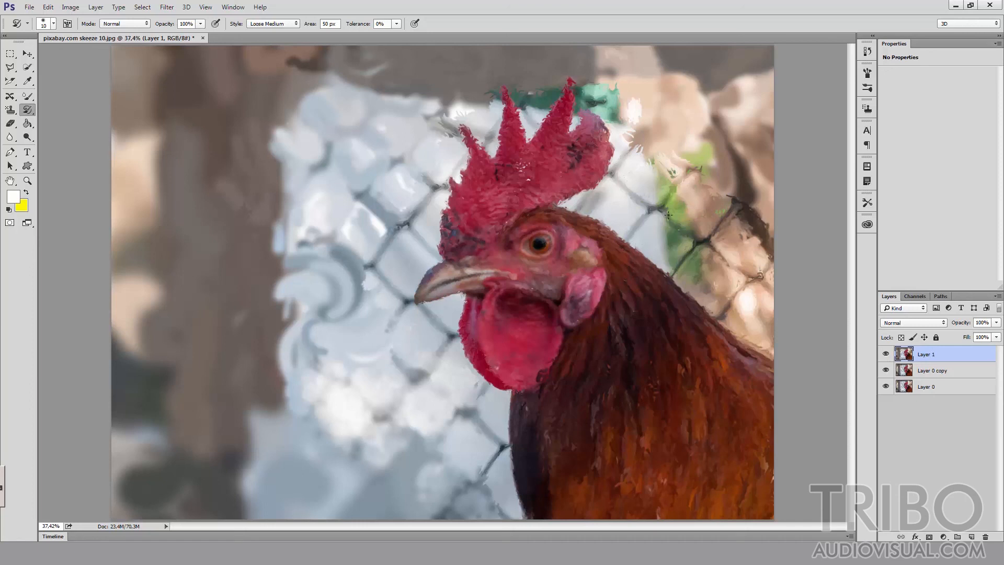
# Step: Paint Tight Curl strokes over the blurred background behind the comb with a size 30 brush
pyautogui.click(277, 24)
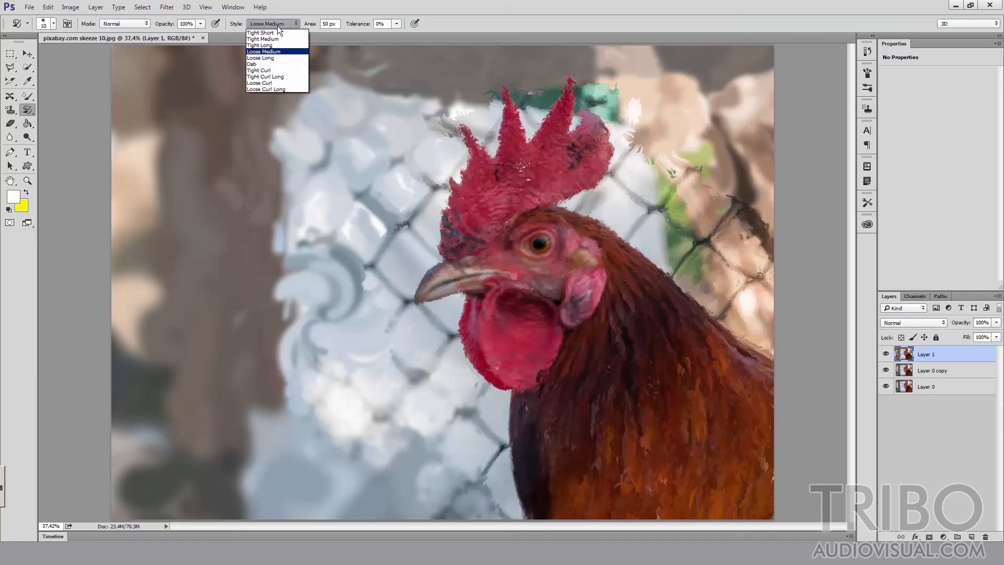
pyautogui.click(298, 66)
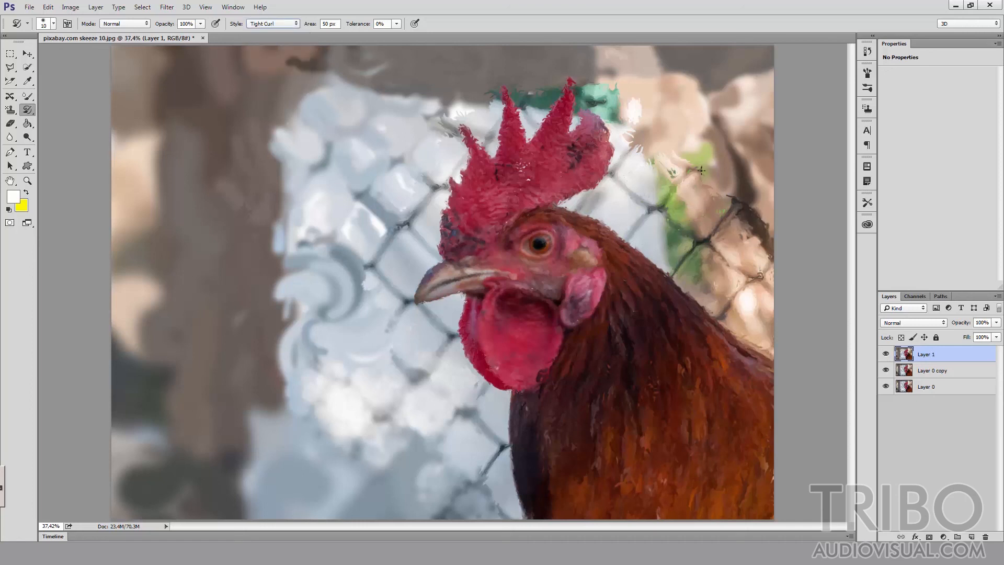
pyautogui.press(']')
pyautogui.moveTo(725, 177)
pyautogui.mouseDown()
pyautogui.moveTo(765, 181)
pyautogui.moveTo(782, 115)
pyautogui.moveTo(756, 72)
pyautogui.moveTo(778, 44)
pyautogui.mouseUp()
pyautogui.moveTo(685, 57)
pyautogui.mouseDown()
pyautogui.moveTo(606, 65)
pyautogui.moveTo(635, 112)
pyautogui.moveTo(643, 157)
pyautogui.moveTo(703, 180)
pyautogui.moveTo(732, 173)
pyautogui.moveTo(737, 144)
pyautogui.moveTo(685, 88)
pyautogui.moveTo(753, 112)
pyautogui.moveTo(724, 141)
pyautogui.moveTo(786, 263)
pyautogui.moveTo(832, 260)
pyautogui.mouseUp()
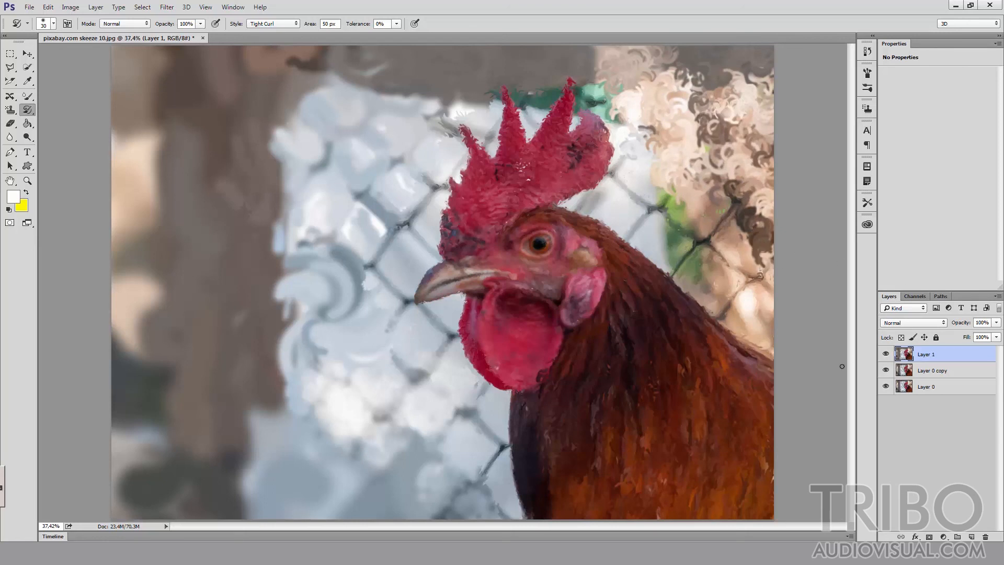
# Step: Hide and show Layer 1 repeatedly to compare the painting with the original photo
pyautogui.click(886, 355)
pyautogui.click(886, 355)
pyautogui.click(885, 355)
pyautogui.click(886, 355)
# Step: Examine the painted feathers and wattle at 100% zoom and return to the full image
pyautogui.hotkey('ctrl', '1')
pyautogui.moveTo(666, 224); pyautogui.dragTo(261, 102)
pyautogui.moveTo(685, 381)
pyautogui.mouseDown()
pyautogui.moveTo(534, 305)
pyautogui.moveTo(616, 202)
pyautogui.mouseUp()
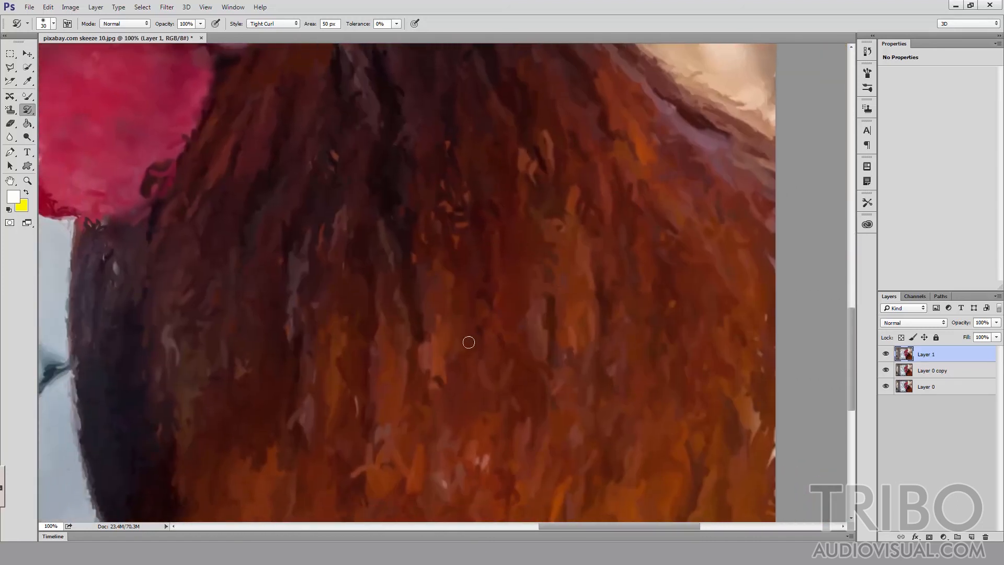
pyautogui.moveTo(453, 244)
pyautogui.mouseDown()
pyautogui.moveTo(495, 218)
pyautogui.moveTo(523, 231)
pyautogui.mouseUp()
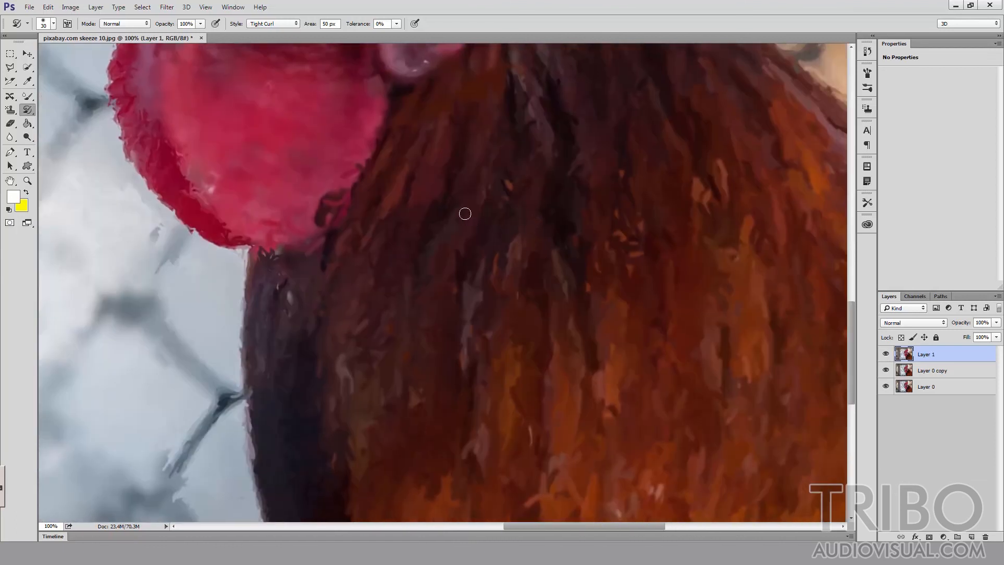
pyautogui.hotkey('ctrl', '0')
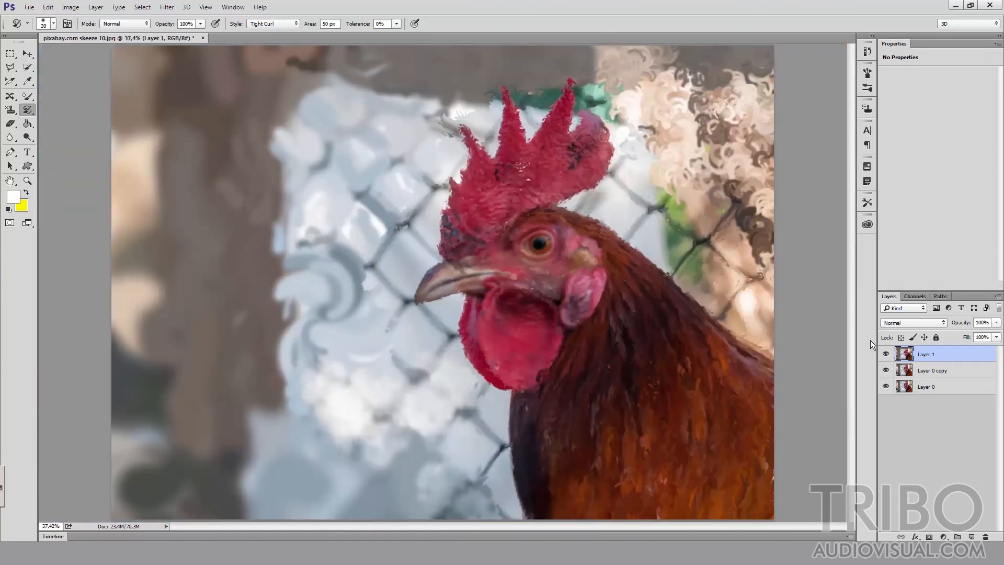